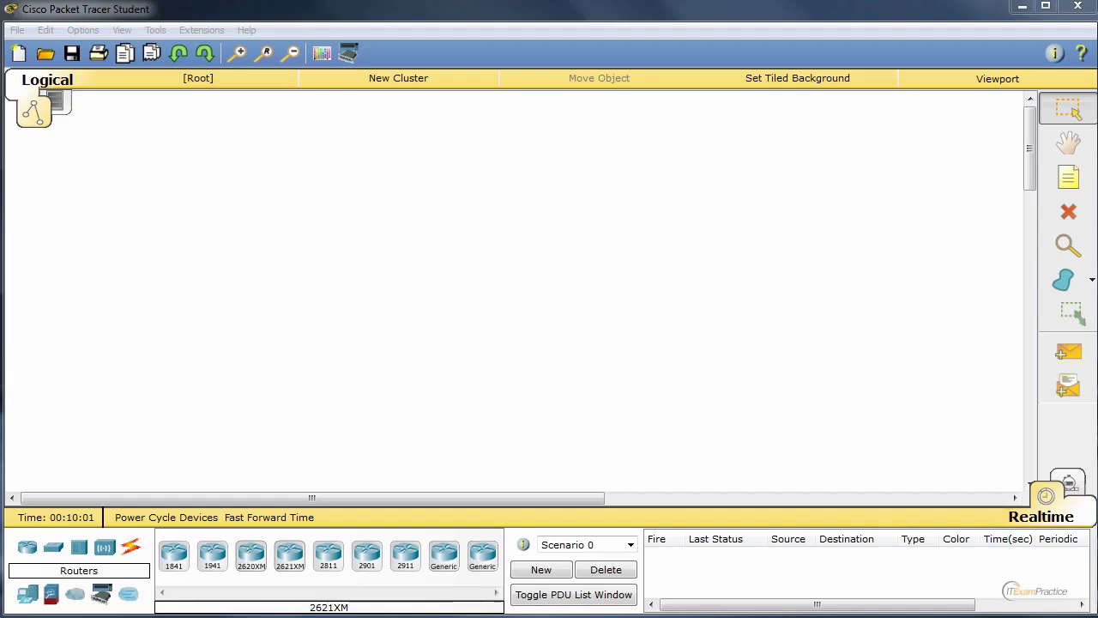
- Check the program's version information from the Help menu, then close it
{"action": "left_click", "coordinate": [246, 30]}
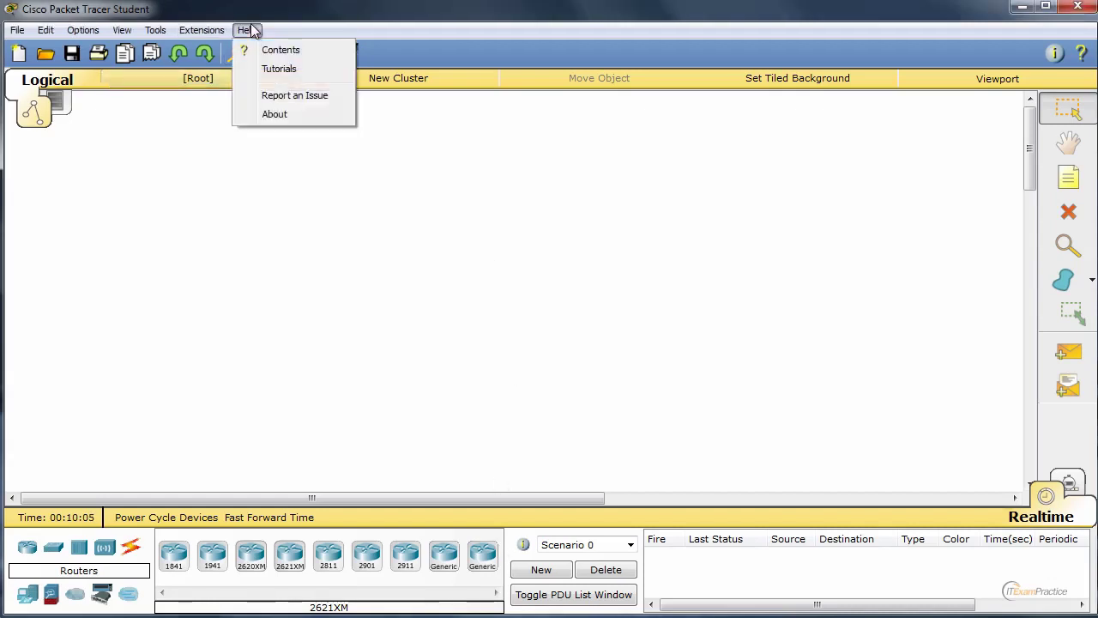
{"action": "left_click", "coordinate": [292, 116]}
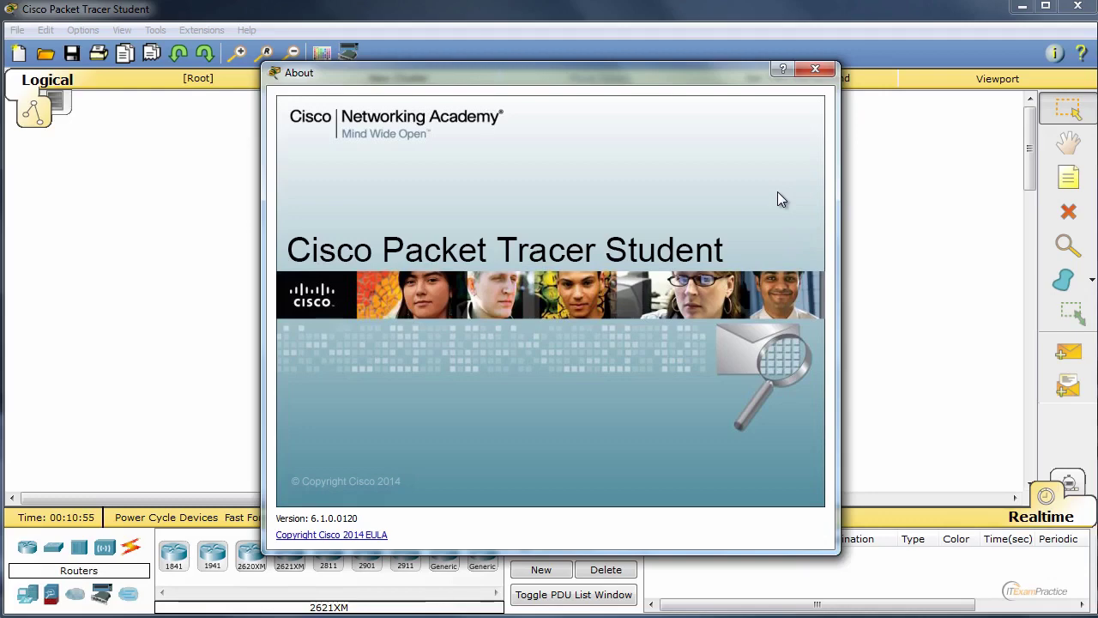
{"action": "left_click", "coordinate": [813, 72]}
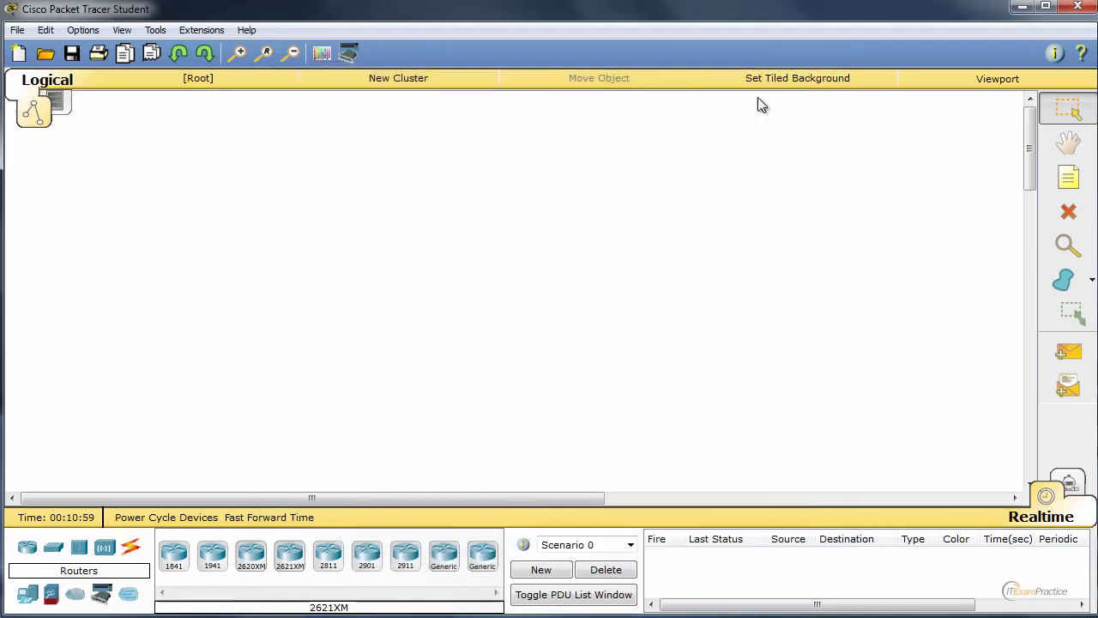
- Place an ASA 5505 in the centre, an 1841 router to its left and a PC to its right
{"action": "left_click", "coordinate": [51, 593]}
{"action": "left_click_drag", "start_coordinate": [173, 556], "coordinate": [324, 263]}
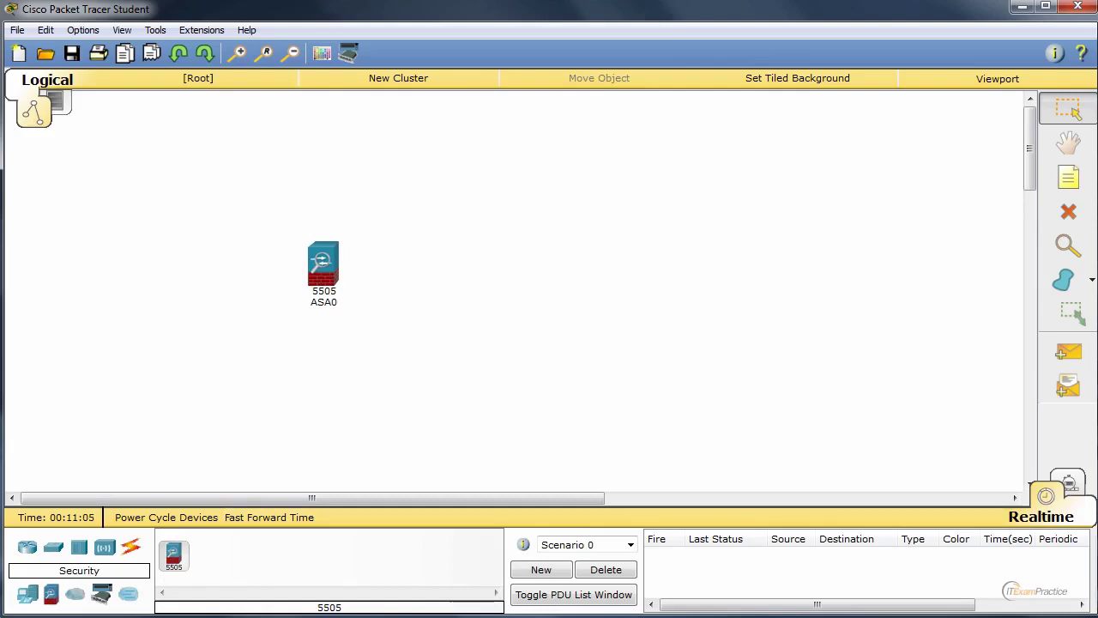
{"action": "left_click", "coordinate": [37, 555]}
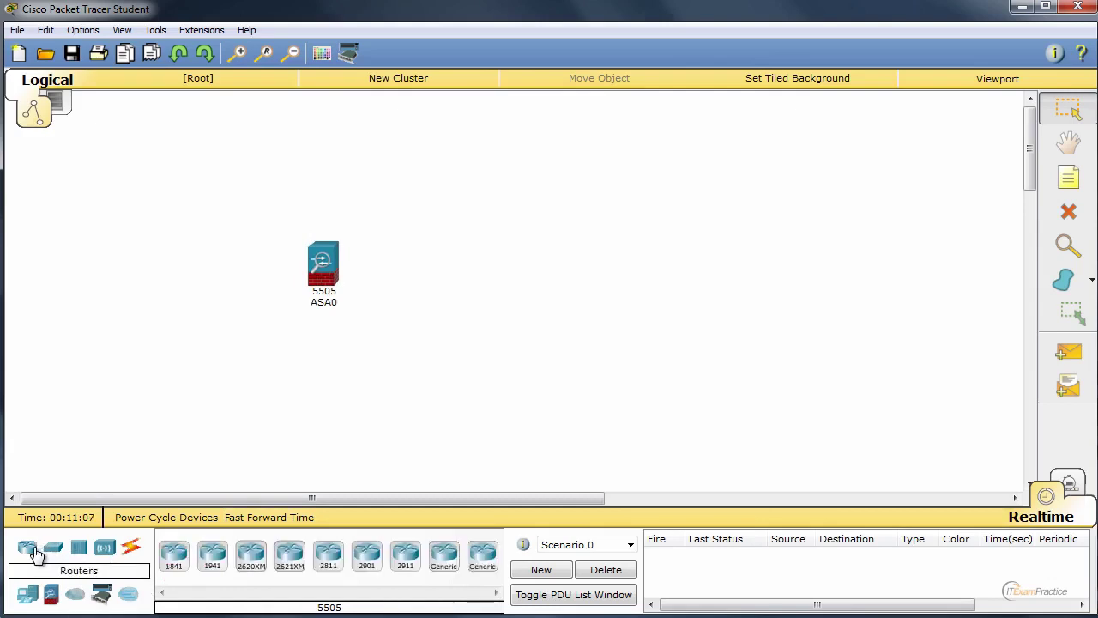
{"action": "left_click_drag", "start_coordinate": [180, 560], "coordinate": [147, 276]}
{"action": "left_click", "coordinate": [34, 597]}
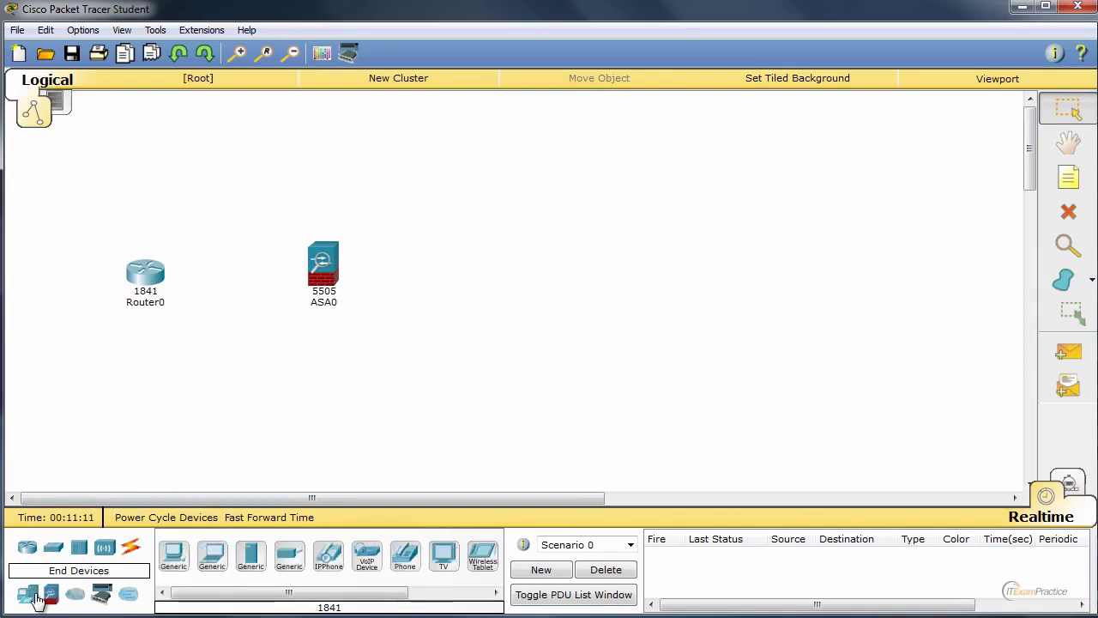
{"action": "left_click_drag", "start_coordinate": [173, 556], "coordinate": [575, 264]}
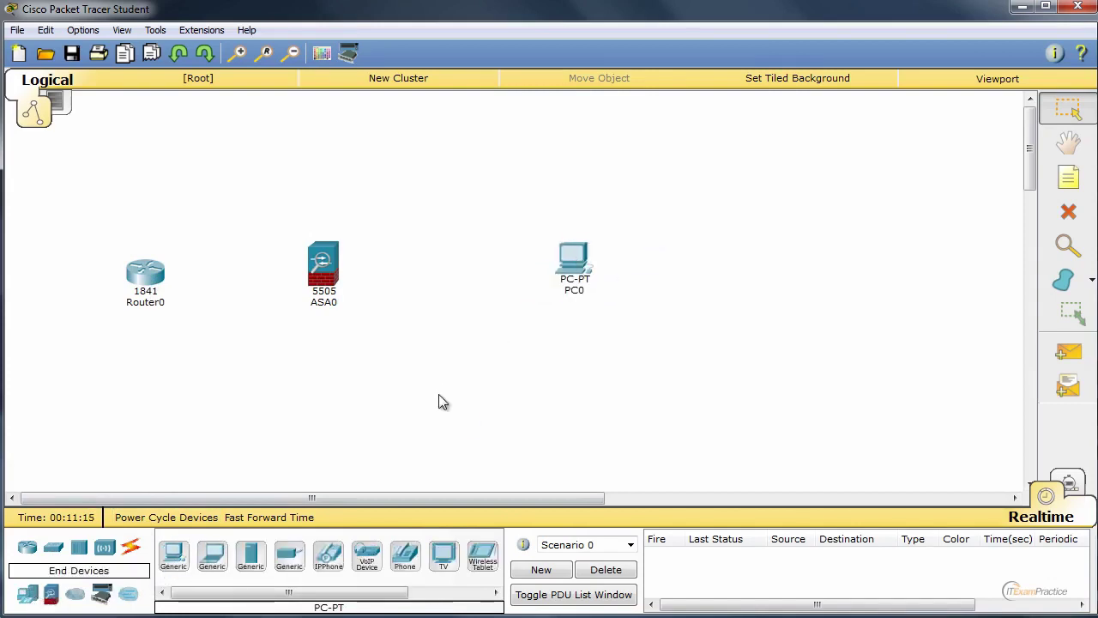
- Connect Router0 FastEthernet0/0 to ASA0 Ethernet0/0 with a copper straight-through cable
{"action": "left_click", "coordinate": [131, 550]}
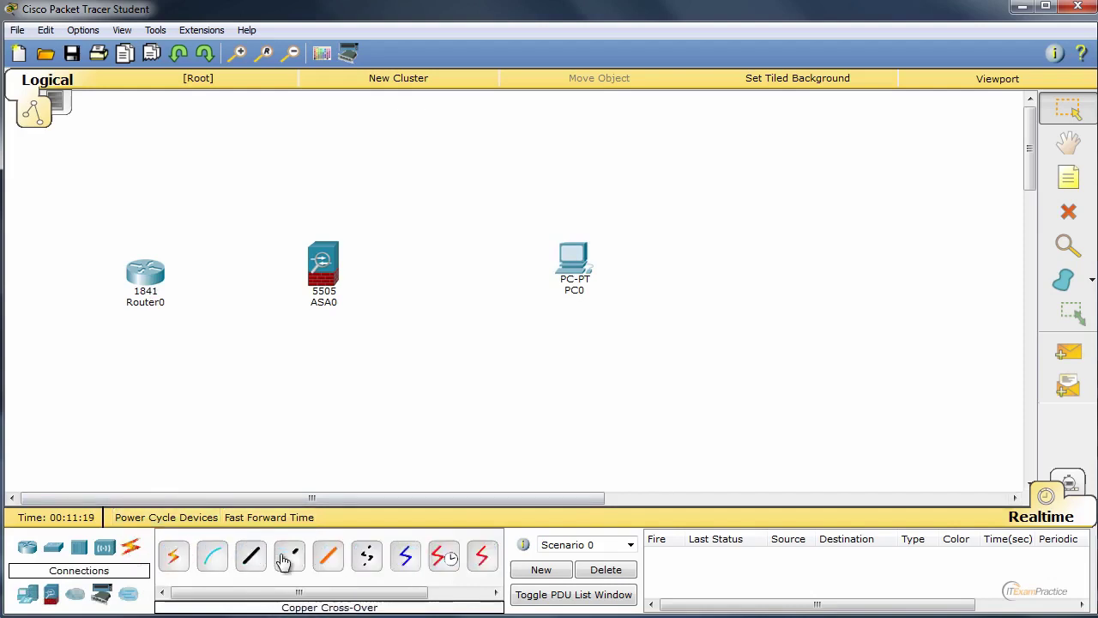
{"action": "left_click", "coordinate": [250, 556]}
{"action": "left_click", "coordinate": [153, 275]}
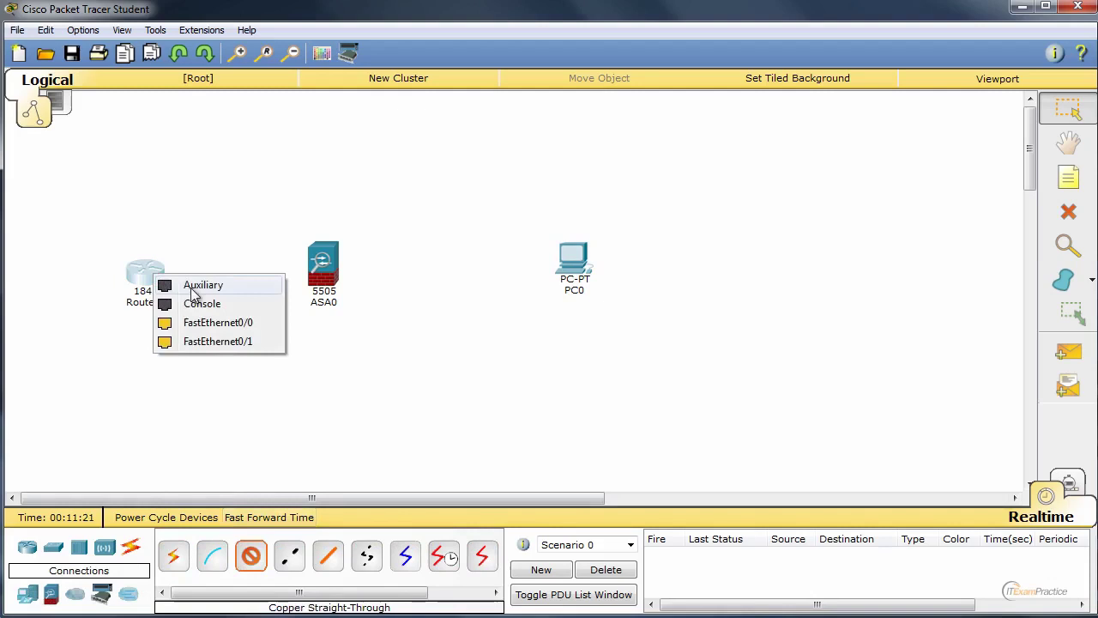
{"action": "left_click", "coordinate": [215, 322]}
{"action": "left_click", "coordinate": [323, 266]}
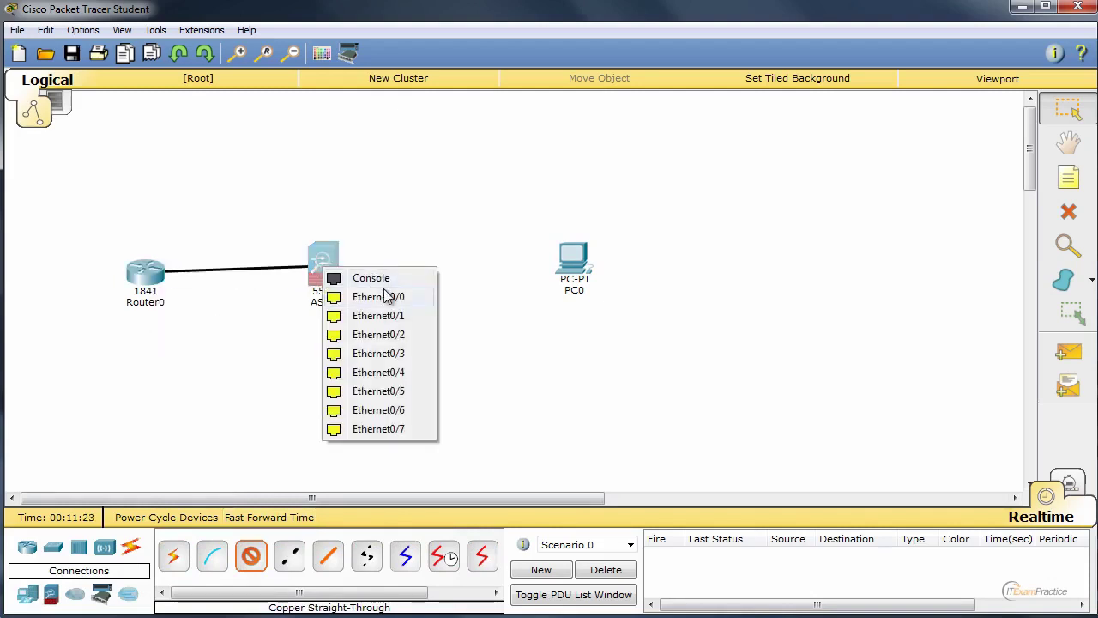
{"action": "left_click", "coordinate": [386, 296]}
- Connect ASA0 Ethernet0/1 to PC0 FastEthernet0 with a copper straight-through cable
{"action": "left_click", "coordinate": [251, 556]}
{"action": "left_click", "coordinate": [346, 293]}
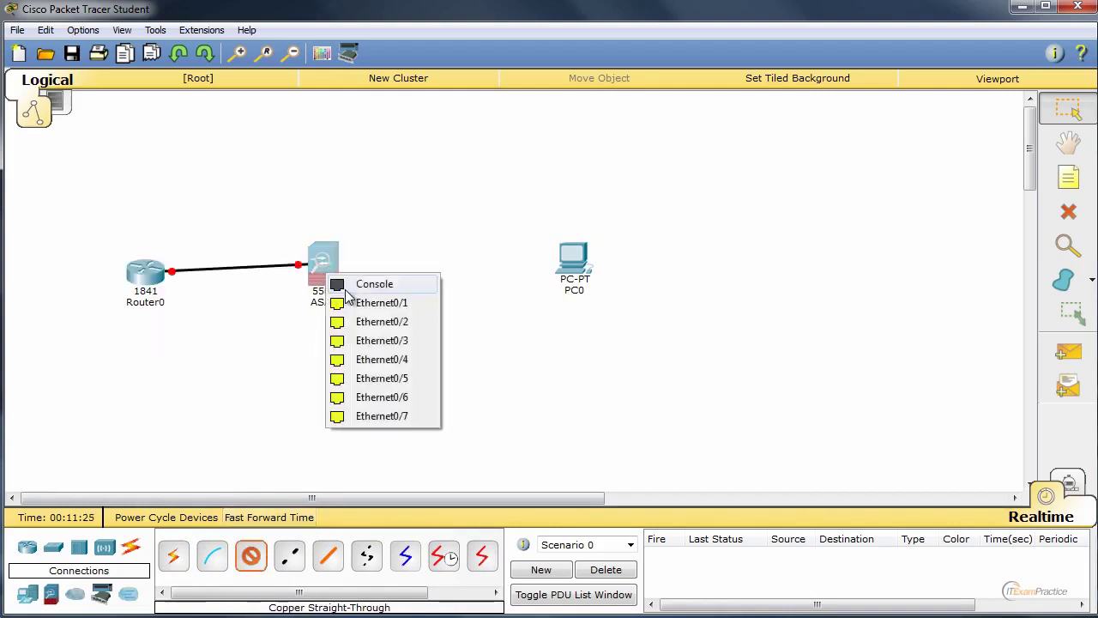
{"action": "left_click", "coordinate": [378, 303]}
{"action": "left_click", "coordinate": [572, 257]}
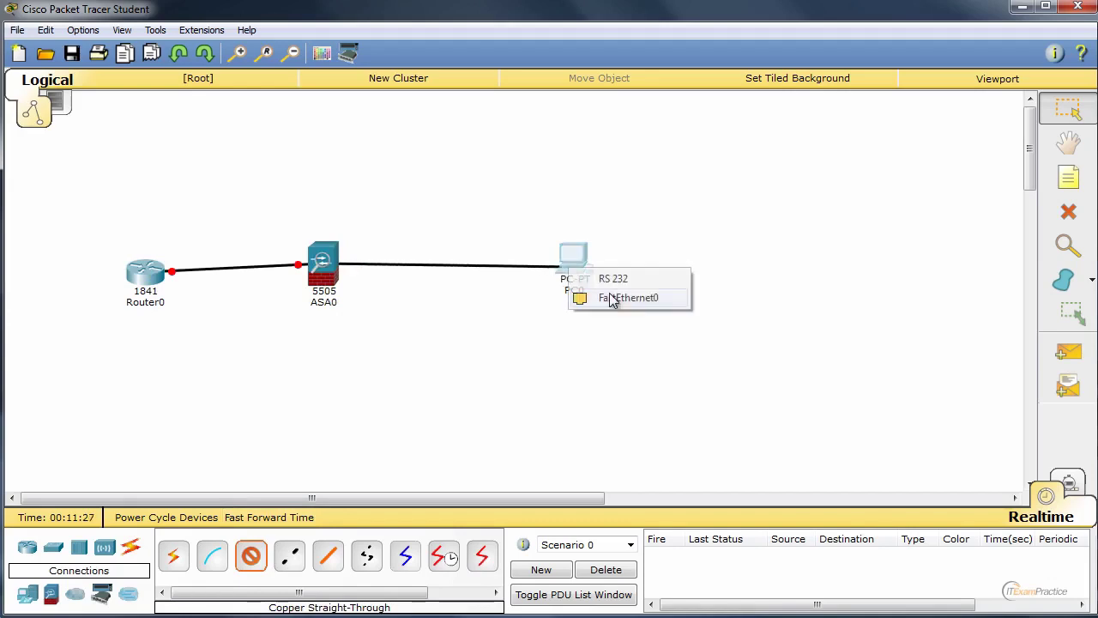
{"action": "left_click", "coordinate": [626, 300]}
{"action": "left_click", "coordinate": [1068, 177]}
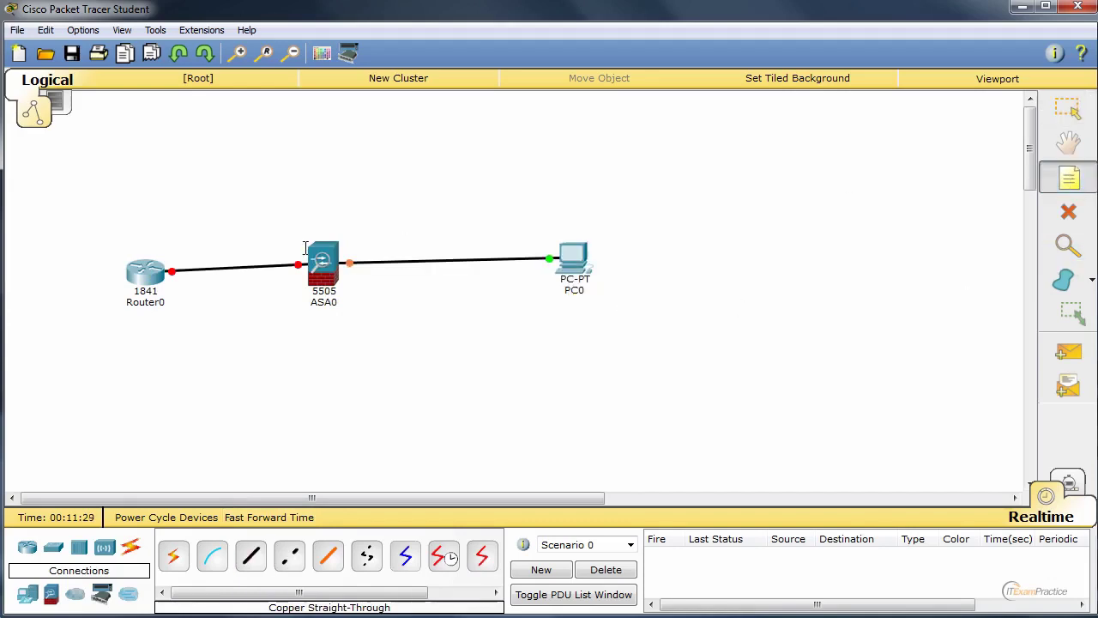
- Add port-label notes 'E0/0 E0/1' above ASA0 and 'F0/0' on Router0
{"action": "left_click", "coordinate": [279, 246]}
{"action": "type", "text": "F0"}
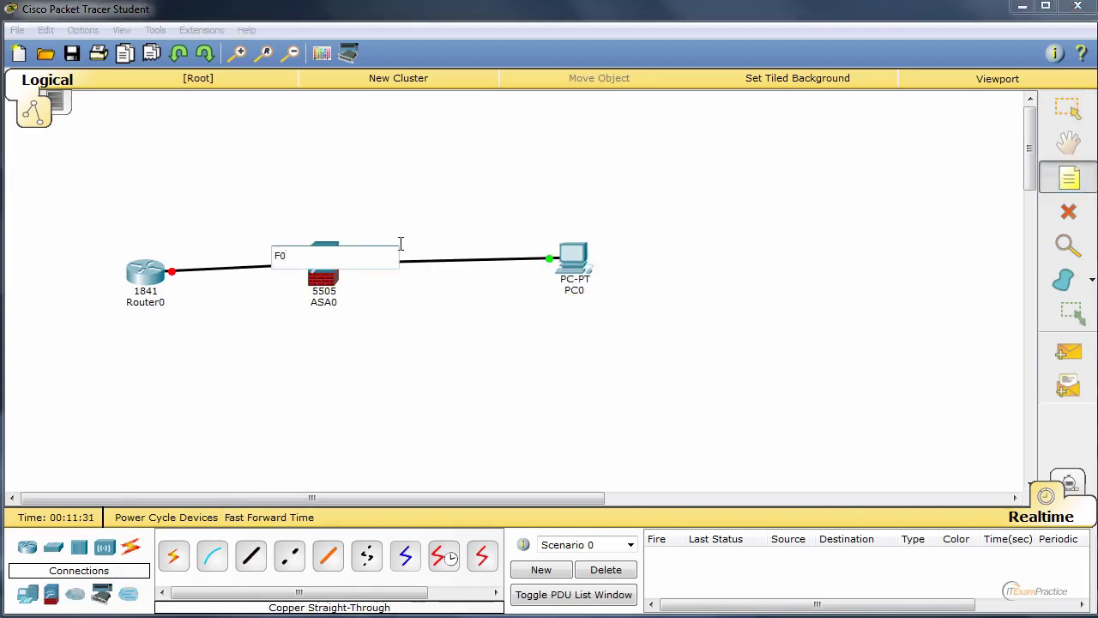
{"action": "type", "text": "/0"}
{"action": "key", "text": "BackSpace"}
{"action": "key", "text": "BackSpace"}
{"action": "key", "text": "BackSpace"}
{"action": "key", "text": "BackSpace"}
{"action": "type", "text": "E0/0              E0/1"}
{"action": "left_click", "coordinate": [155, 254]}
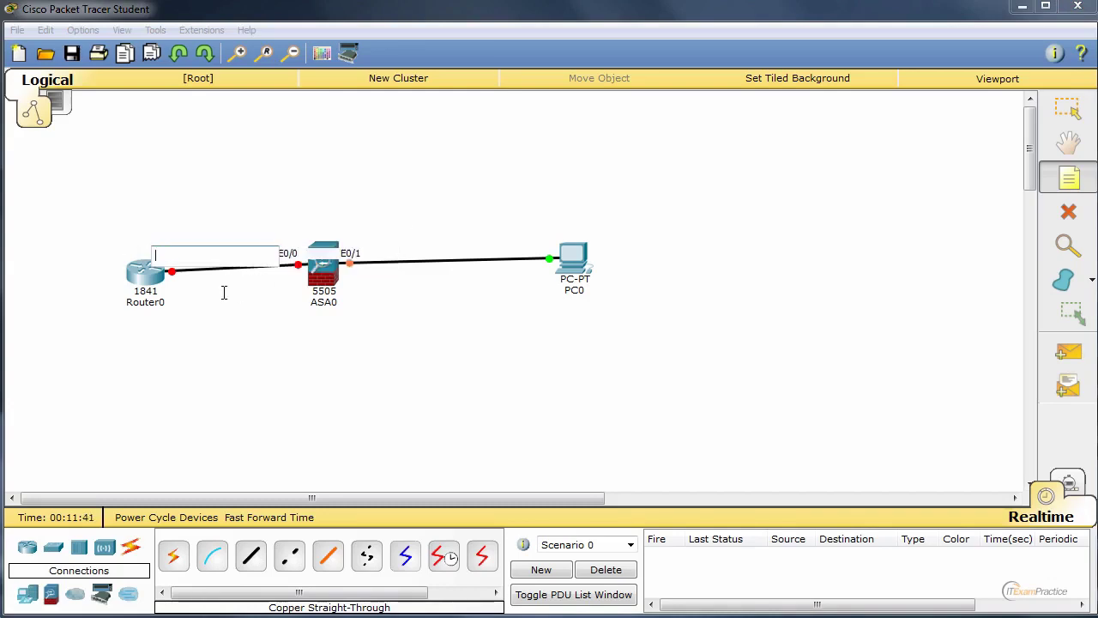
{"action": "type", "text": "F0/1"}
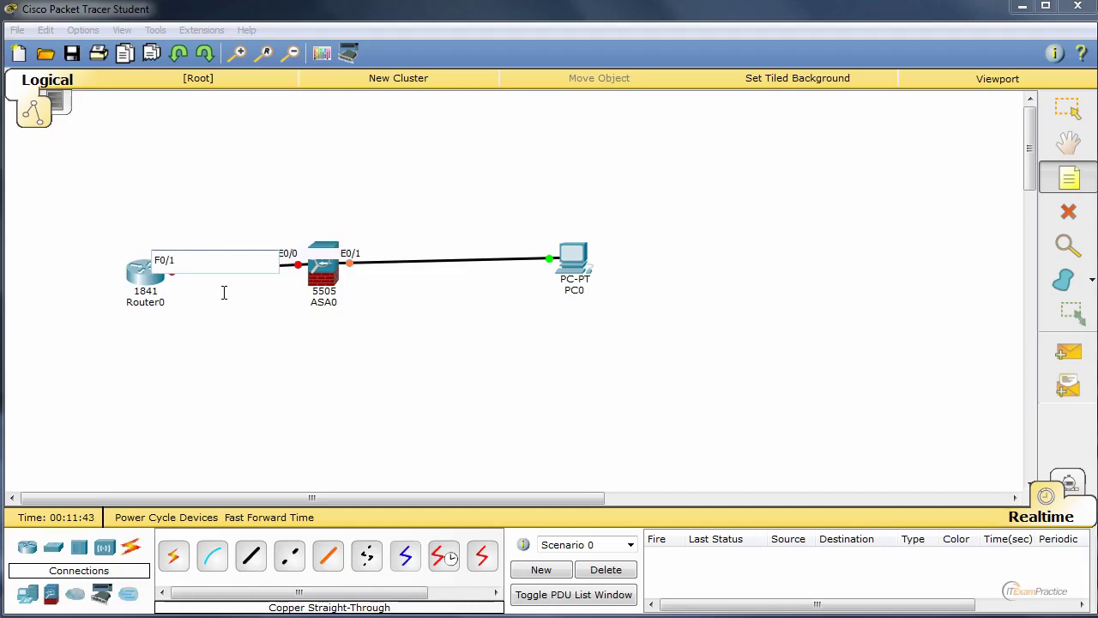
{"action": "key", "text": "BackSpace"}
{"action": "type", "text": "0"}
{"action": "left_click", "coordinate": [207, 171]}
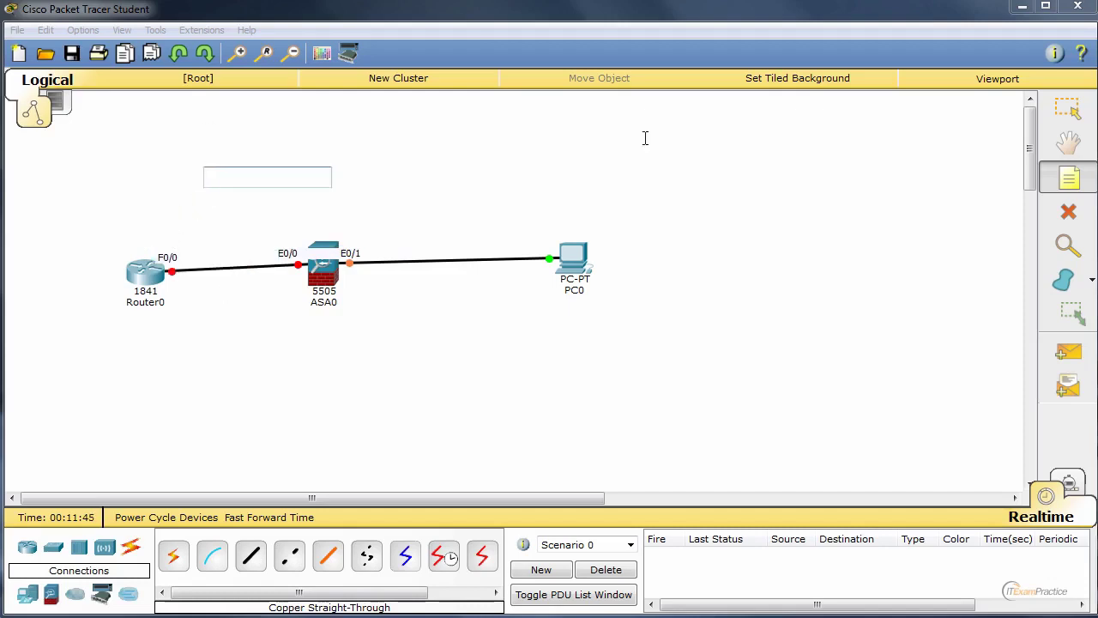
- Add a 1.1.1.0/24 subnet note below the Router0–ASA0 link
{"action": "left_click", "coordinate": [1068, 107]}
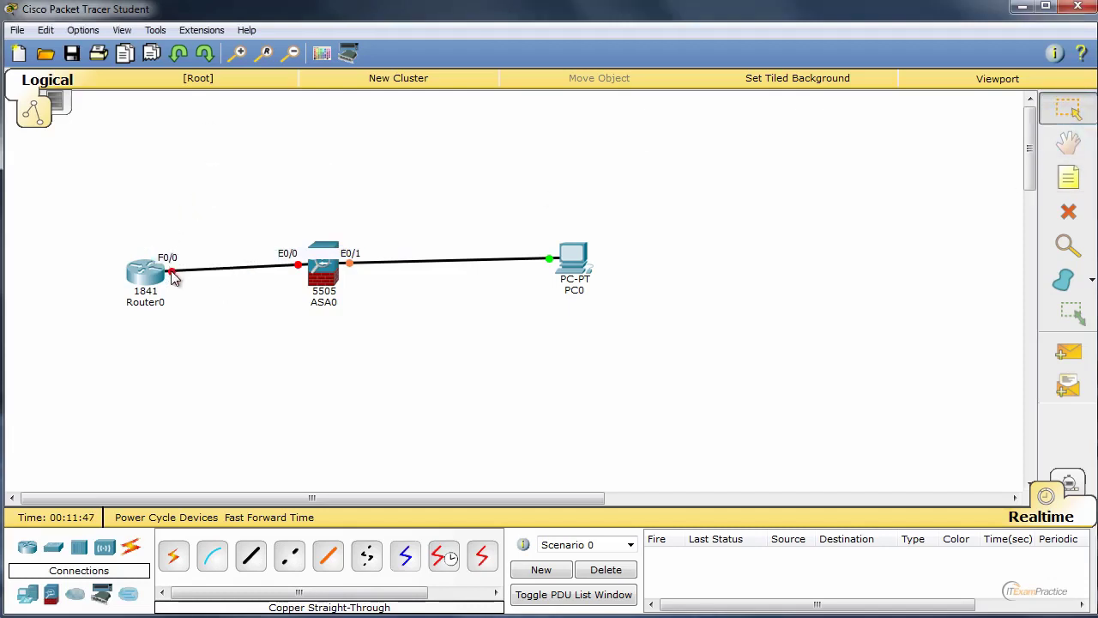
{"action": "mouse_move", "coordinate": [174, 276]}
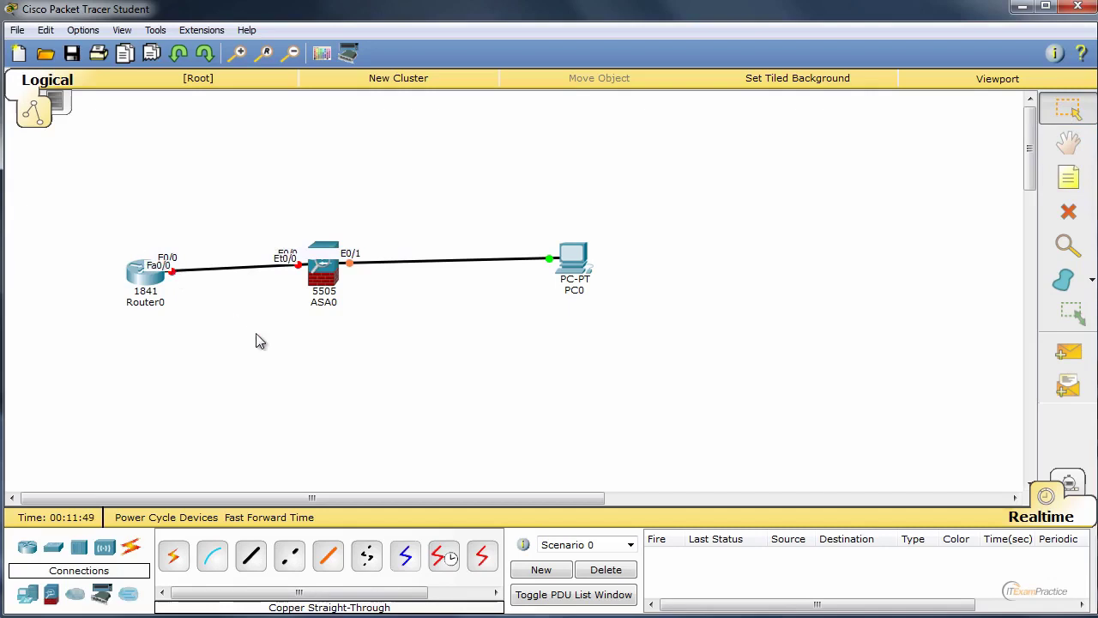
{"action": "left_click", "coordinate": [1068, 178]}
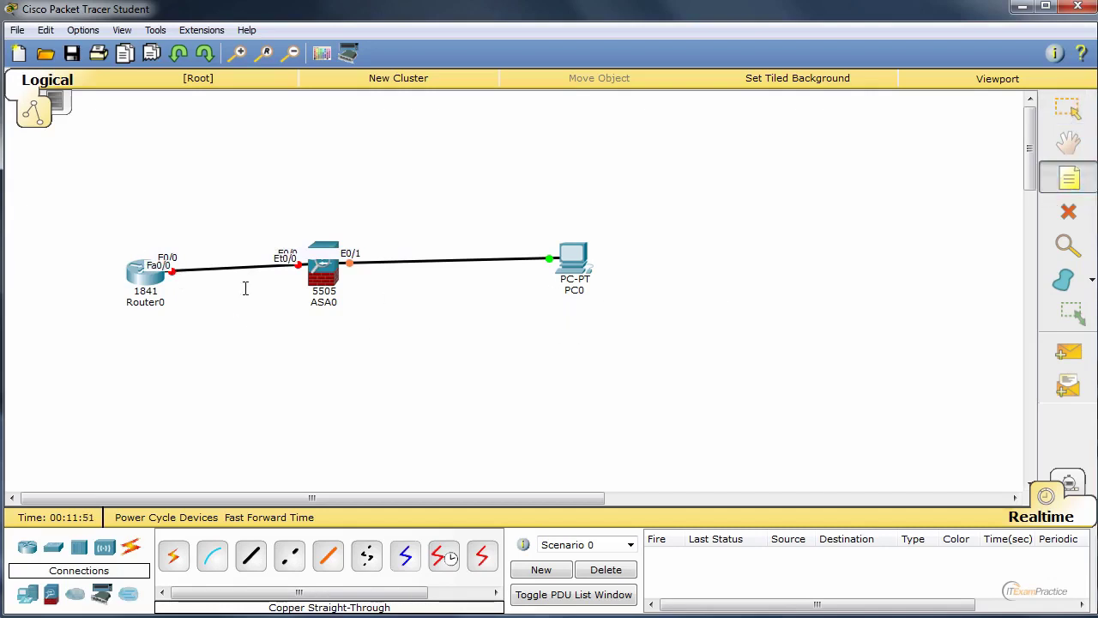
{"action": "left_click", "coordinate": [196, 308]}
{"action": "type", "text": "1.1.1"}
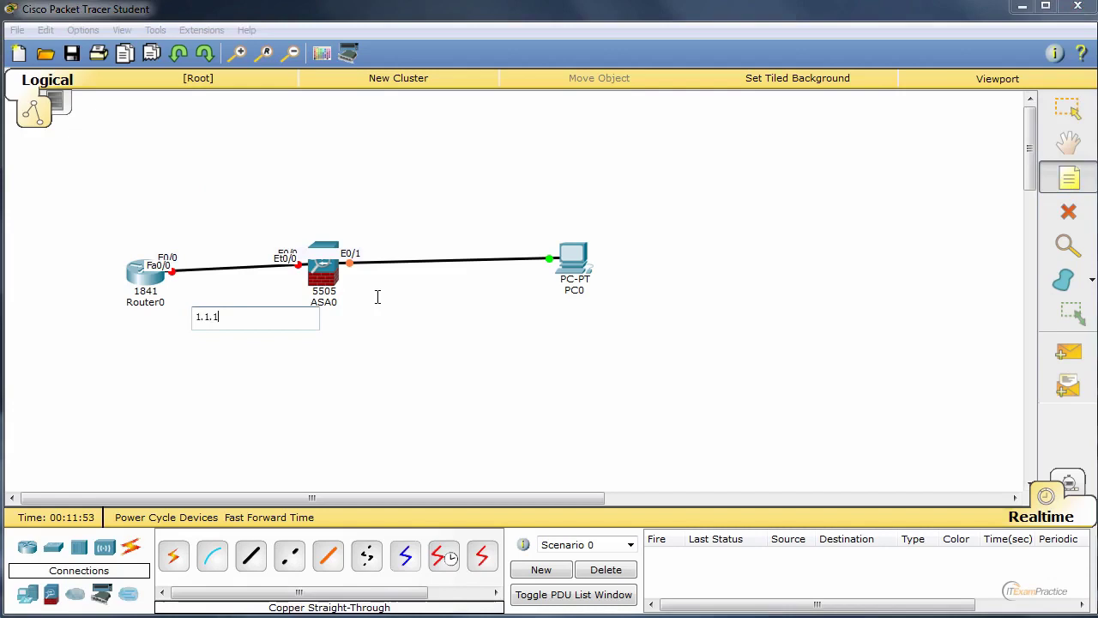
{"action": "type", "text": ".0/24"}
{"action": "left_click", "coordinate": [936, 184]}
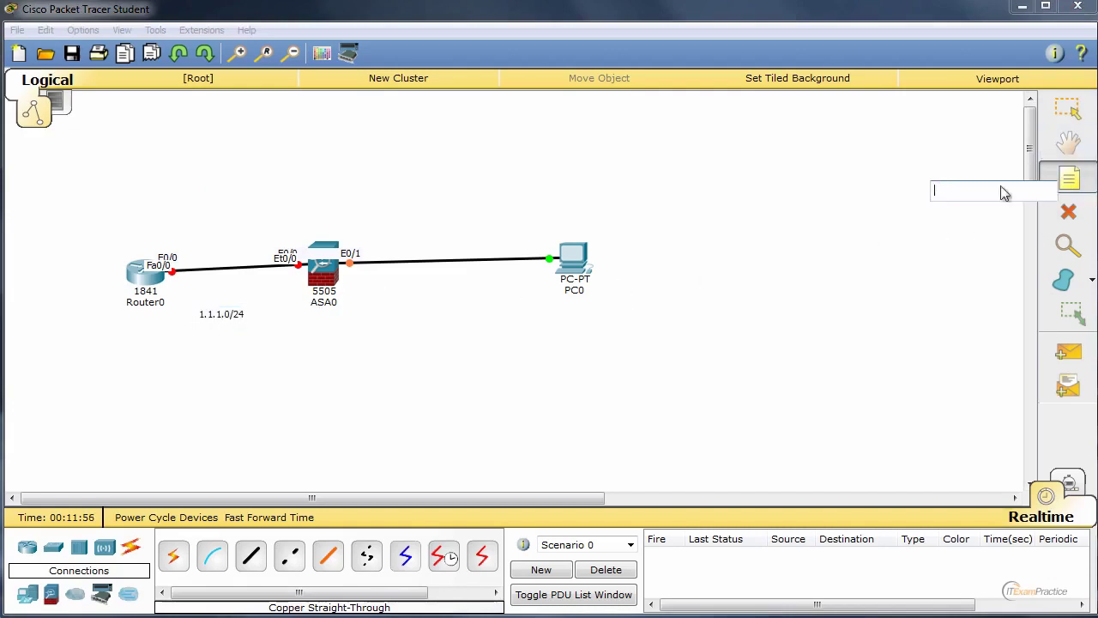
{"action": "left_click", "coordinate": [1069, 178]}
- Add address notes '.1' beside Router0 and '.x' beside ASA0's outside port
{"action": "left_click", "coordinate": [174, 284]}
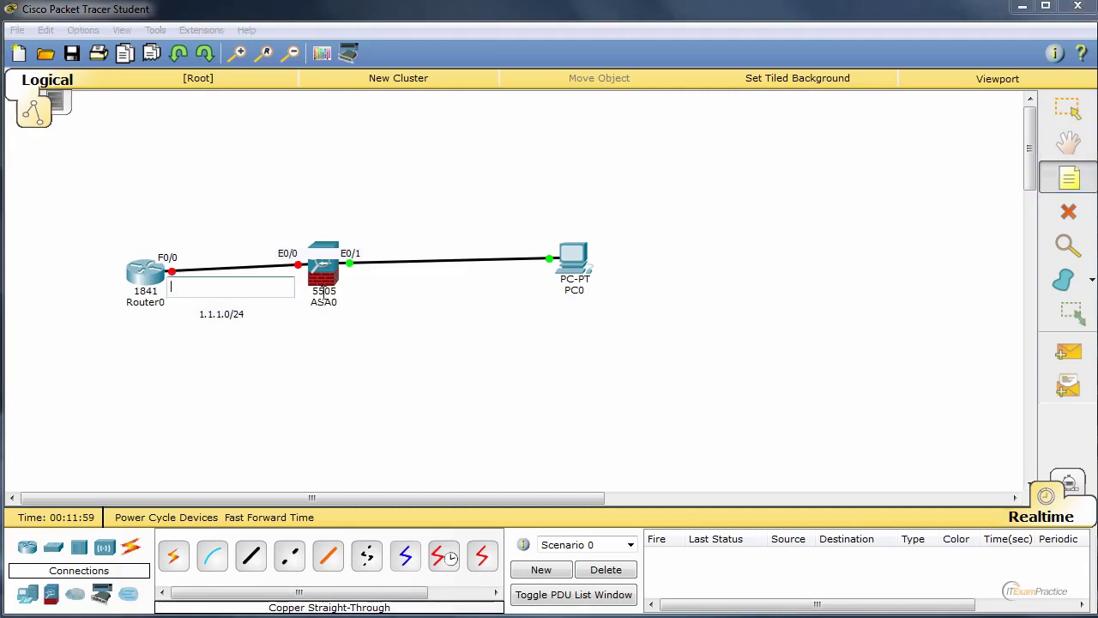
{"action": "type", "text": ".1"}
{"action": "left_click", "coordinate": [345, 267]}
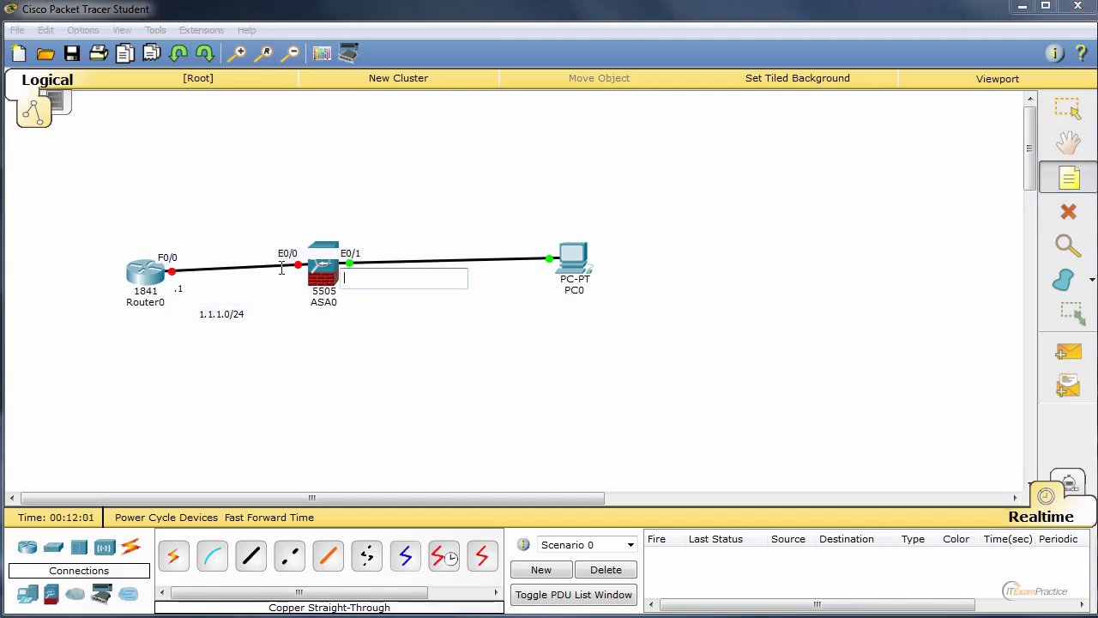
{"action": "left_click", "coordinate": [288, 279]}
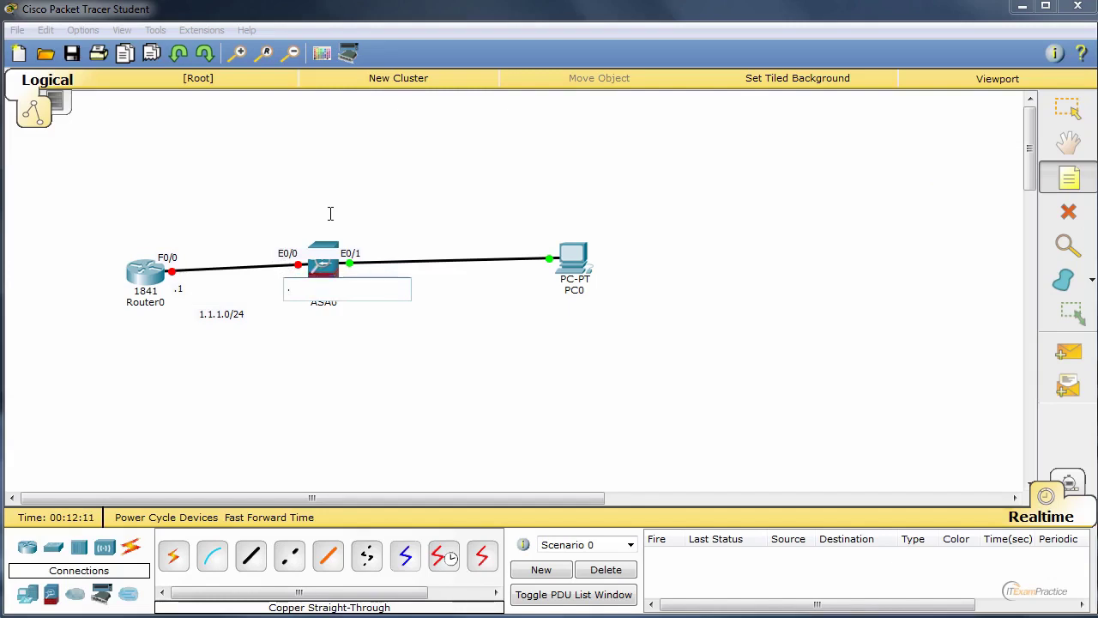
{"action": "type", "text": ".x"}
{"action": "left_click", "coordinate": [390, 211]}
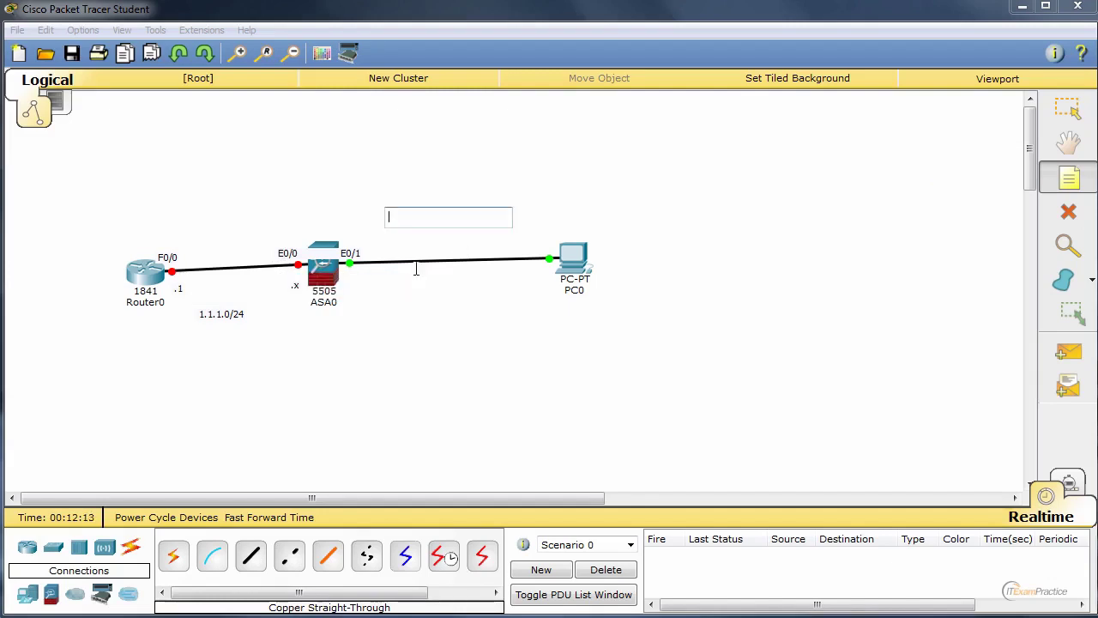
- Add 192.168.1.0/24, '.1' and '.2' notes, moving the subnet label onto the ASA0–PC0 link
{"action": "left_click", "coordinate": [345, 278]}
{"action": "type", "text": "1"}
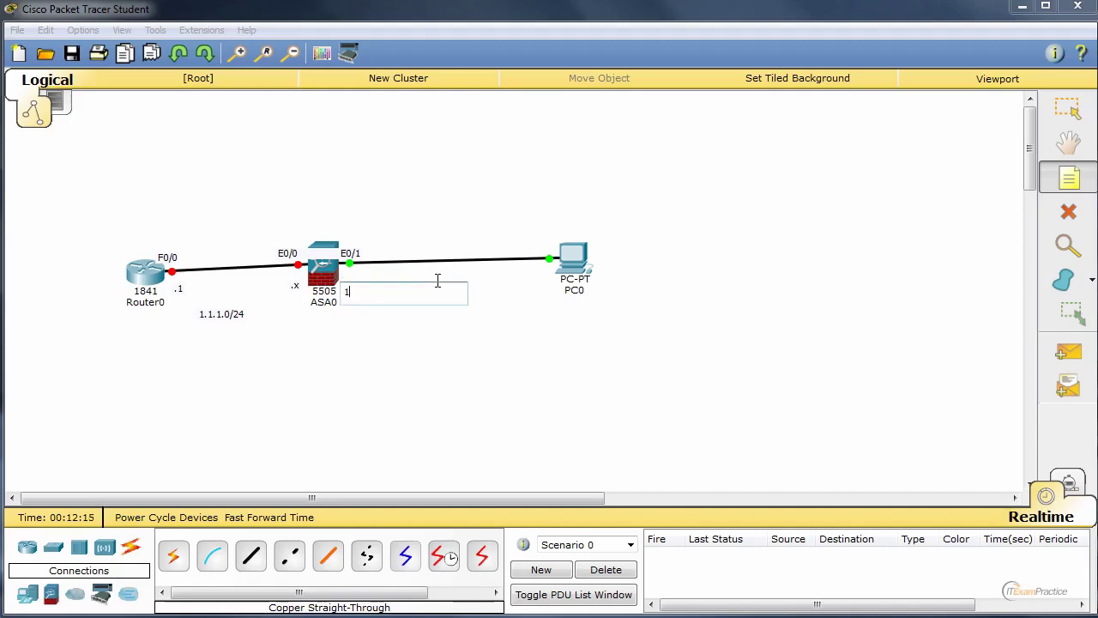
{"action": "type", "text": "92.168.1.0/24"}
{"action": "left_click", "coordinate": [359, 235]}
{"action": "type", "text": ".1"}
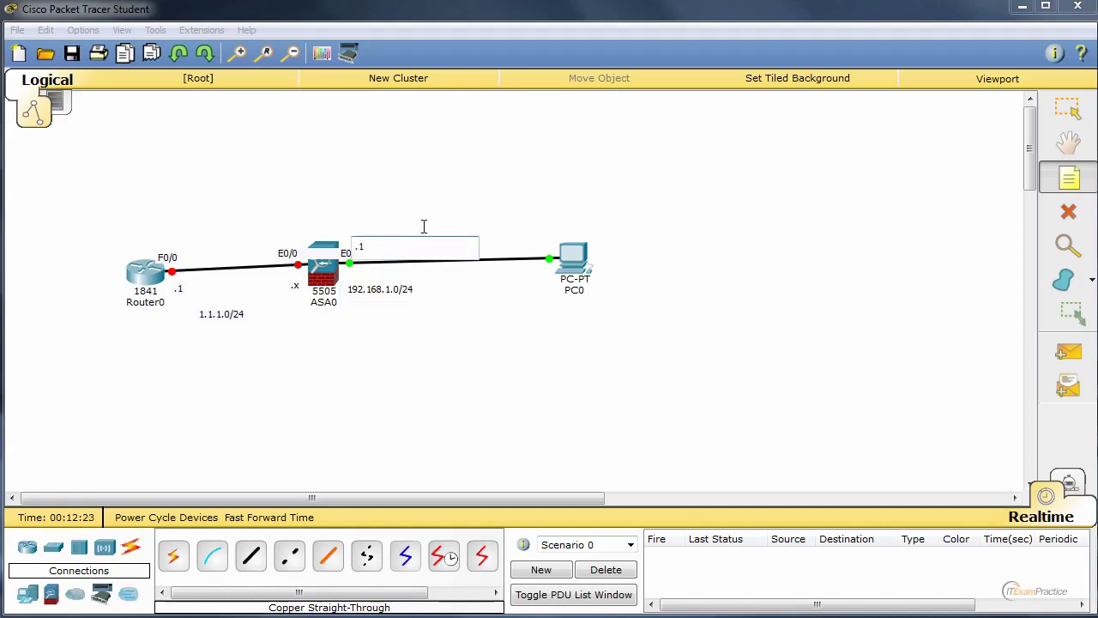
{"action": "left_click", "coordinate": [563, 302]}
{"action": "type", "text": ".2"}
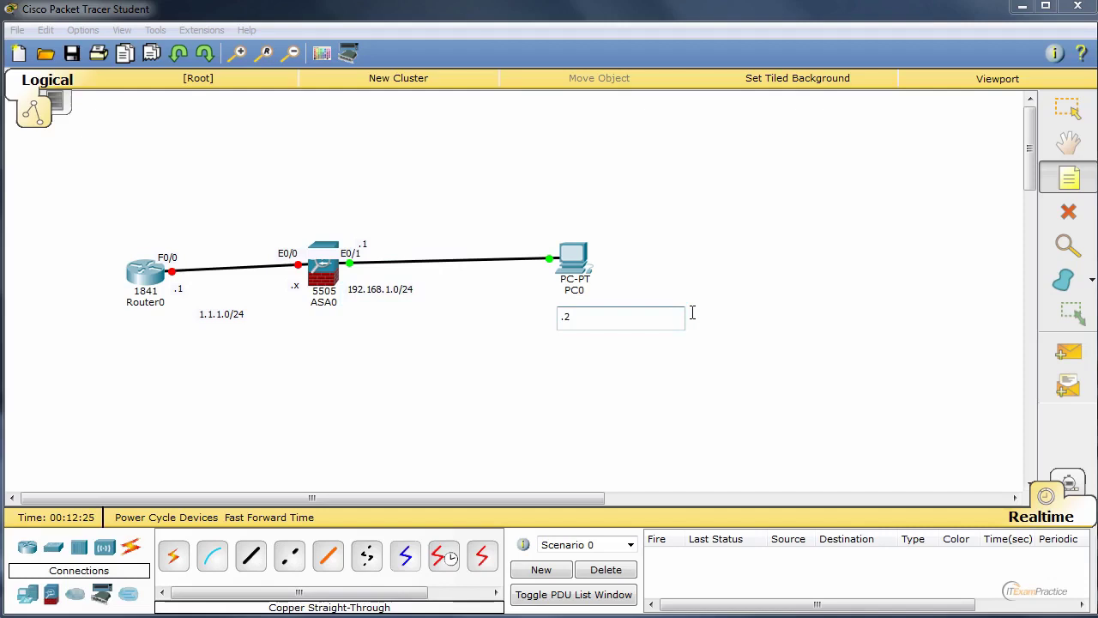
{"action": "left_click", "coordinate": [1068, 107]}
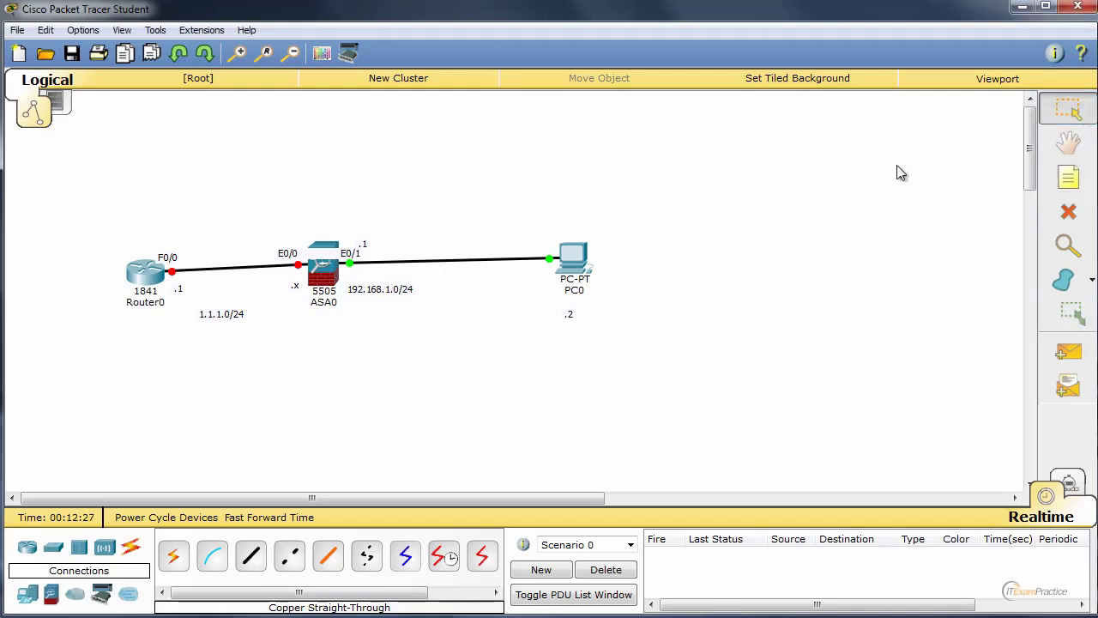
{"action": "left_click_drag", "start_coordinate": [392, 292], "coordinate": [467, 305]}
{"action": "mouse_move", "coordinate": [352, 258]}
{"action": "left_mouse_down"}
{"action": "mouse_move", "coordinate": [354, 236]}
{"action": "mouse_move", "coordinate": [363, 245]}
{"action": "mouse_move", "coordinate": [352, 275]}
{"action": "left_mouse_up"}
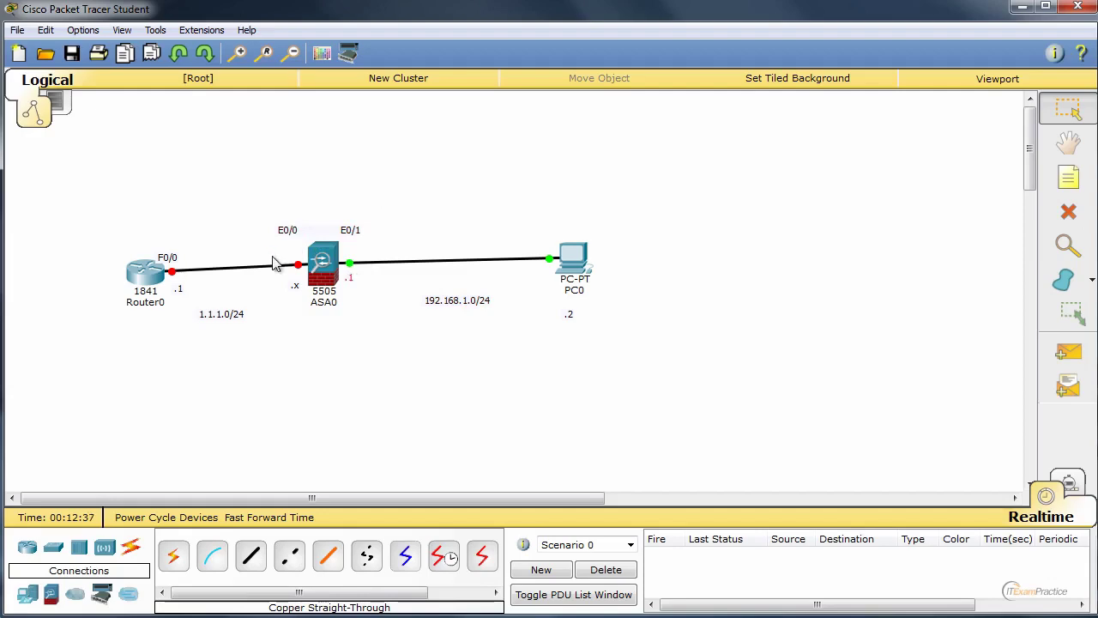
- Open ASA0 and review its VLAN Database, Ethernet0/0, Bookmark Manager and User Manager config pages
{"action": "left_click", "coordinate": [314, 262]}
{"action": "left_click_drag", "start_coordinate": [358, 226], "coordinate": [521, 113]}
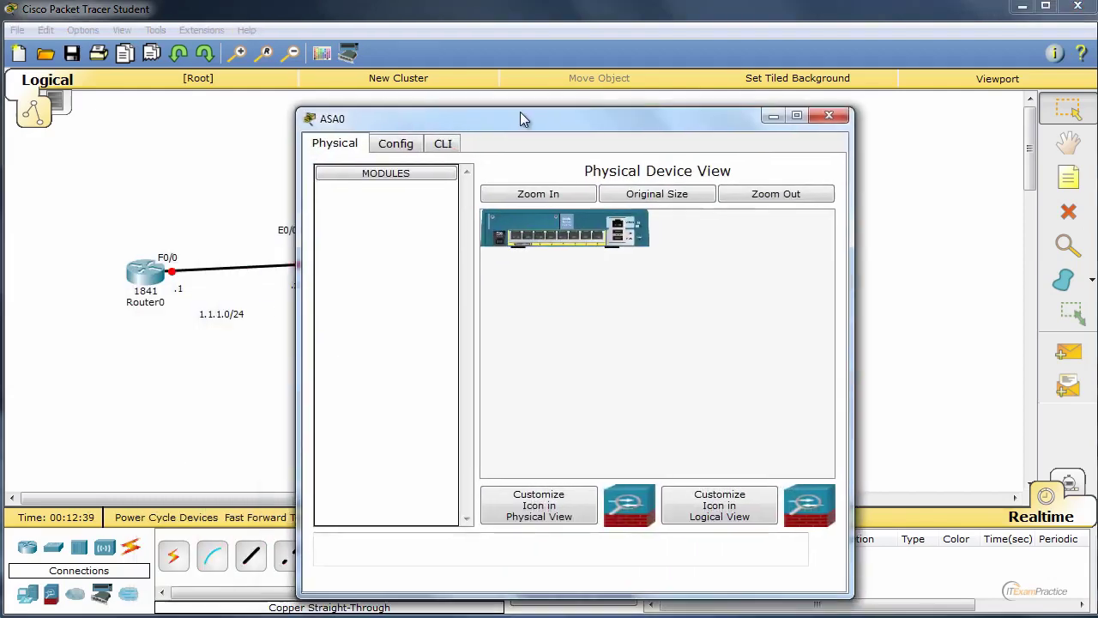
{"action": "left_click", "coordinate": [400, 140]}
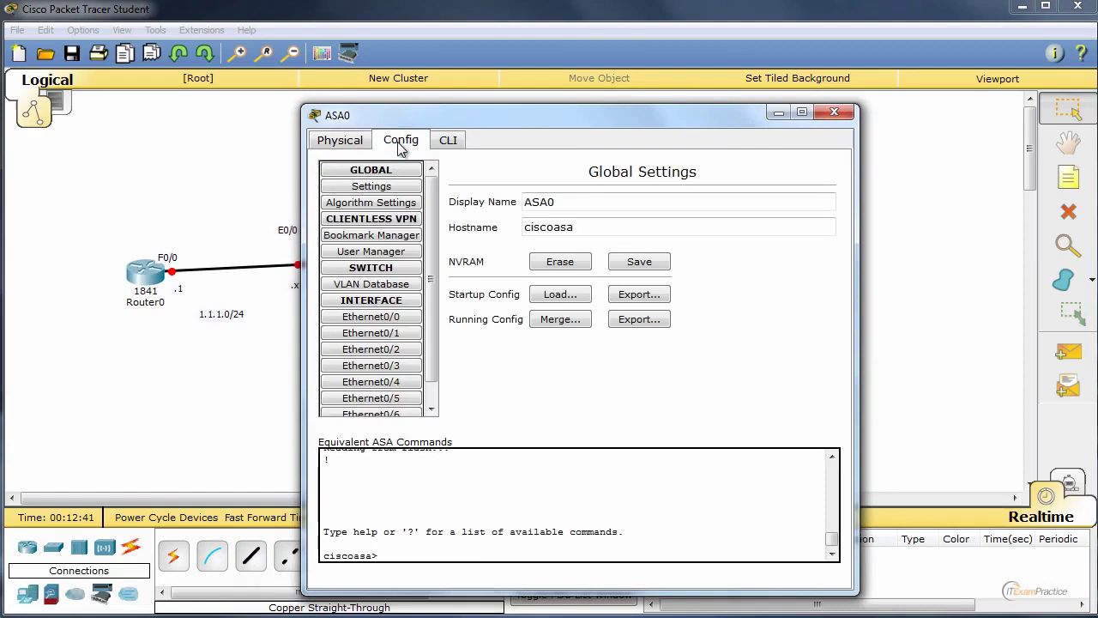
{"action": "left_click", "coordinate": [383, 187]}
{"action": "left_click", "coordinate": [387, 287]}
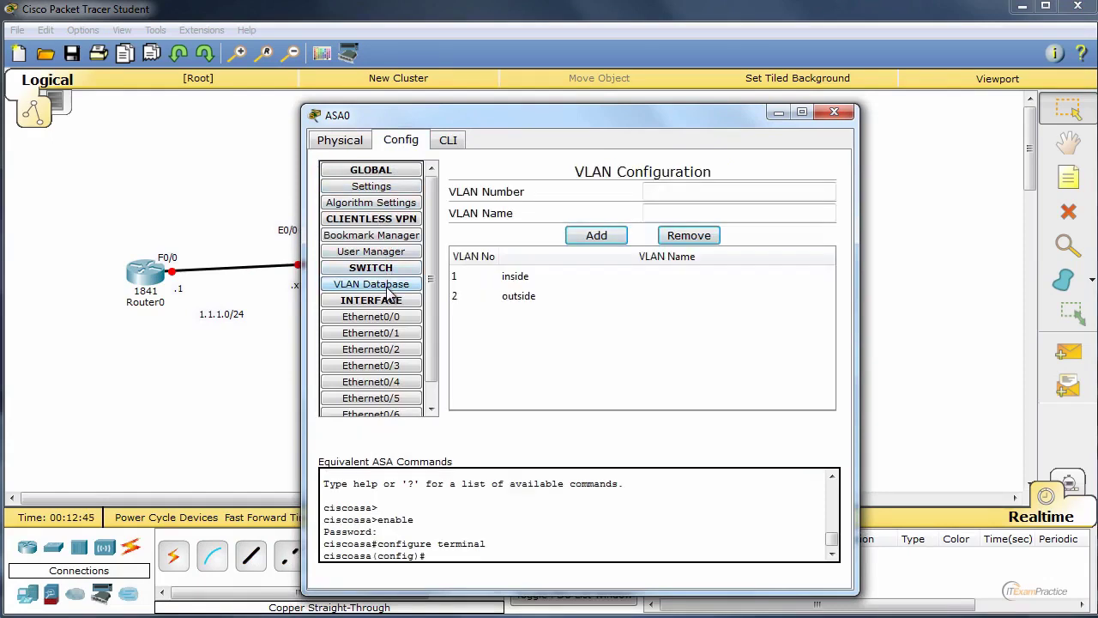
{"action": "left_click", "coordinate": [391, 317]}
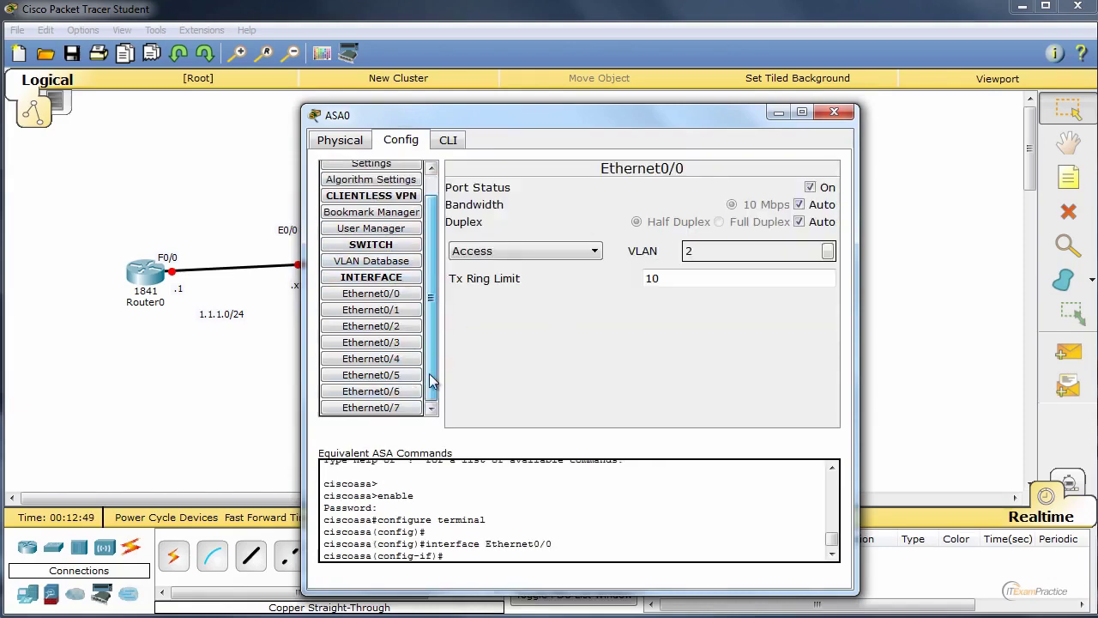
{"action": "left_click_drag", "start_coordinate": [431, 382], "coordinate": [433, 249]}
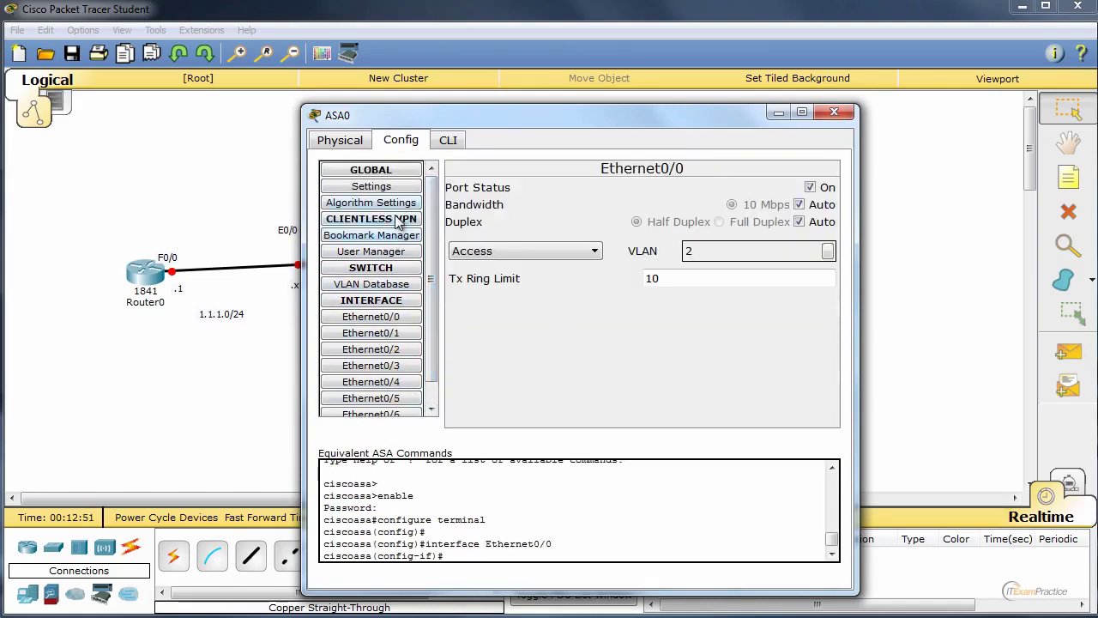
{"action": "left_click", "coordinate": [388, 237]}
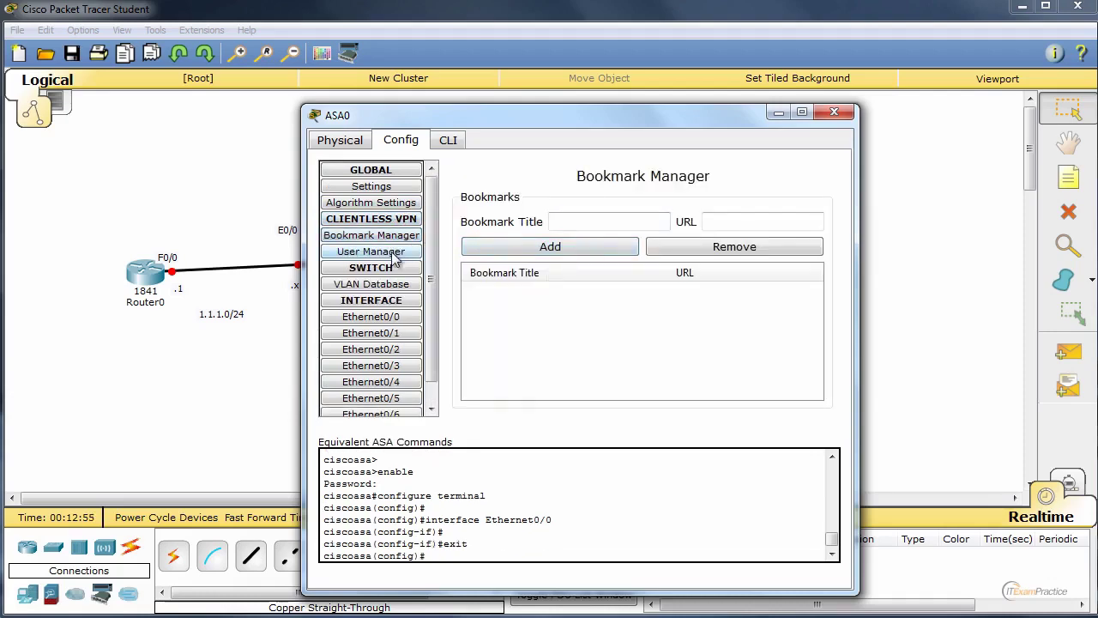
{"action": "left_click", "coordinate": [394, 254]}
{"action": "left_click", "coordinate": [452, 143]}
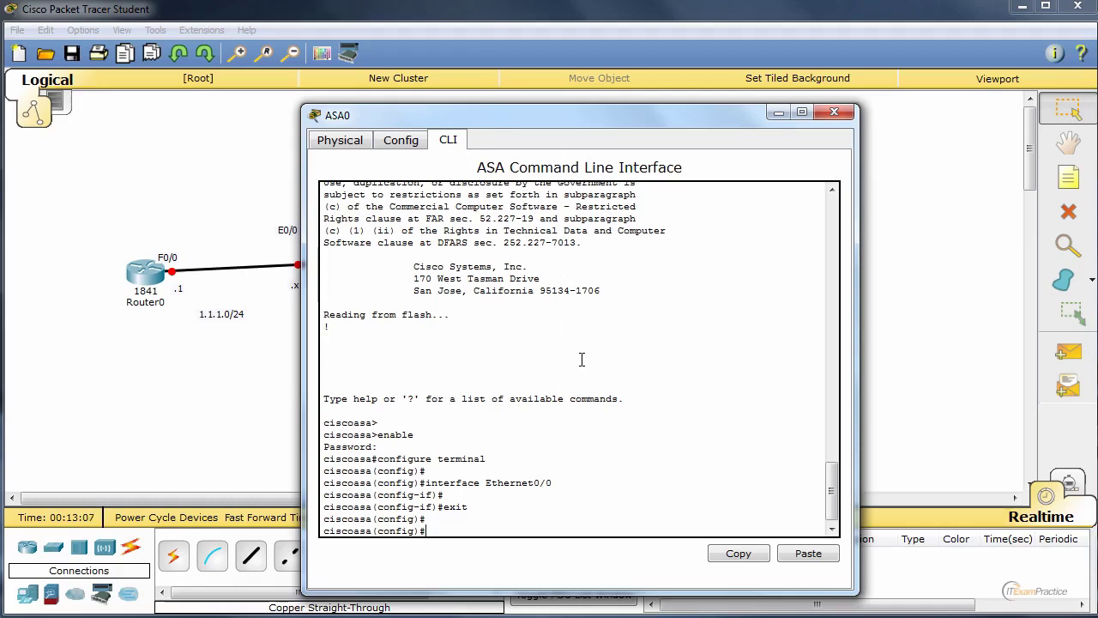
- Reopen ASA0's CLI at the upper right and exit configuration mode with Ctrl+Z
{"action": "scroll", "coordinate": [582, 359], "scroll_direction": "up", "scroll_amount": 12}
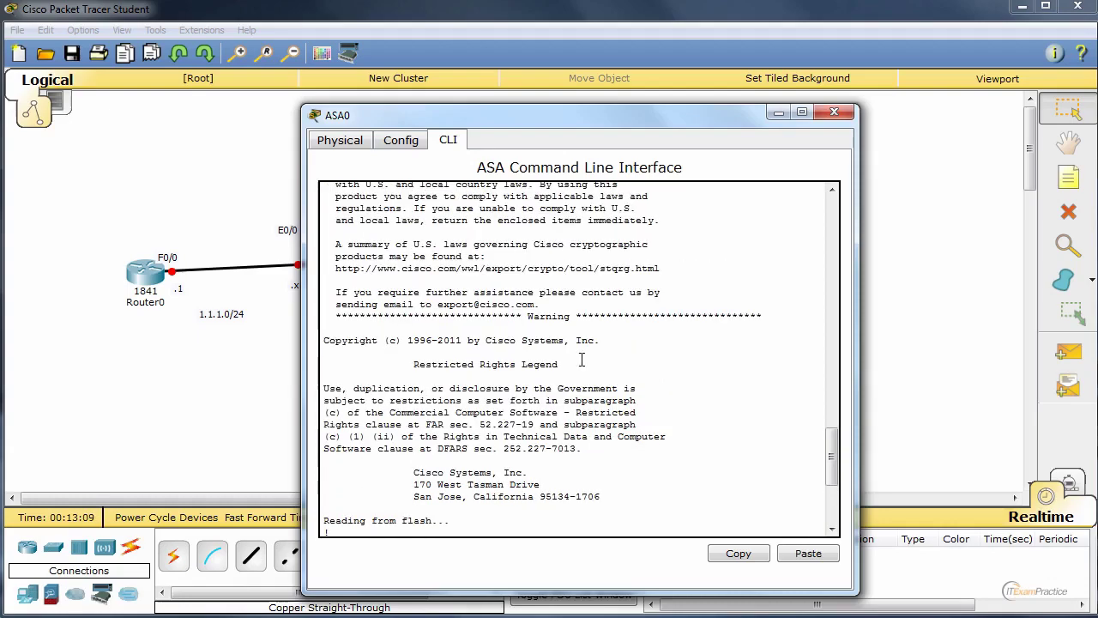
{"action": "scroll", "coordinate": [582, 359], "scroll_direction": "up", "scroll_amount": 2}
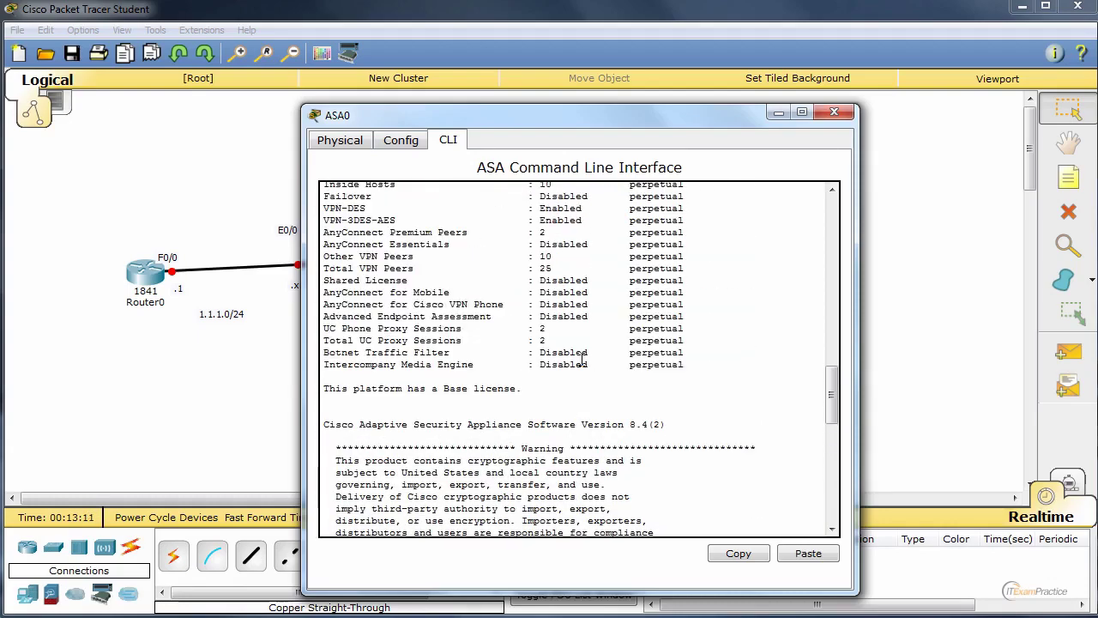
{"action": "scroll", "coordinate": [582, 359], "scroll_direction": "down", "scroll_amount": 15}
{"action": "left_click", "coordinate": [834, 112]}
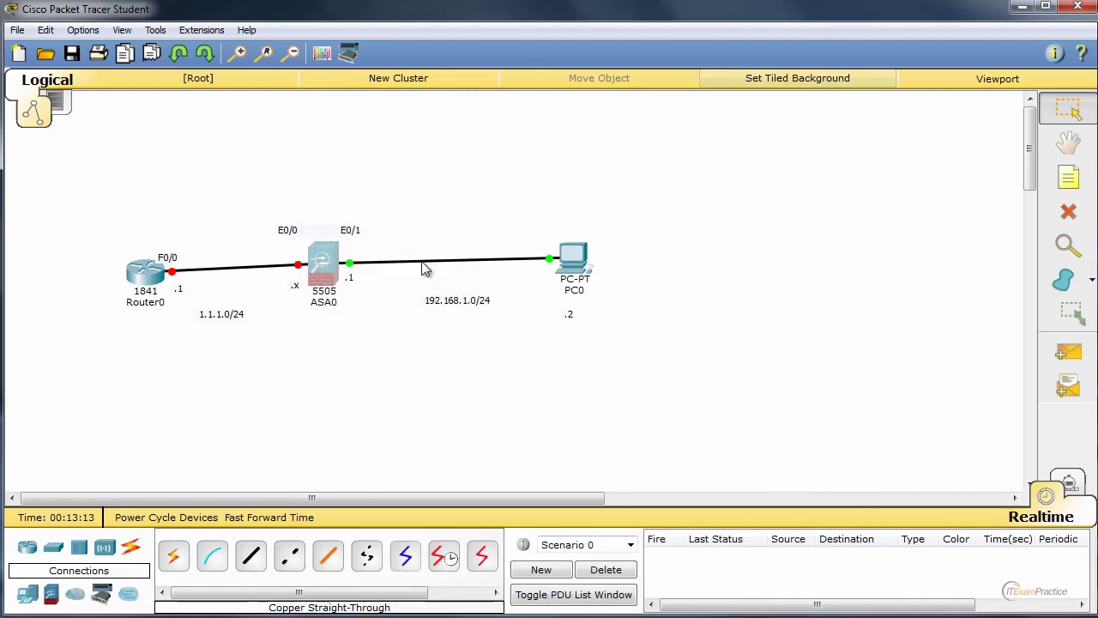
{"action": "left_click", "coordinate": [318, 279]}
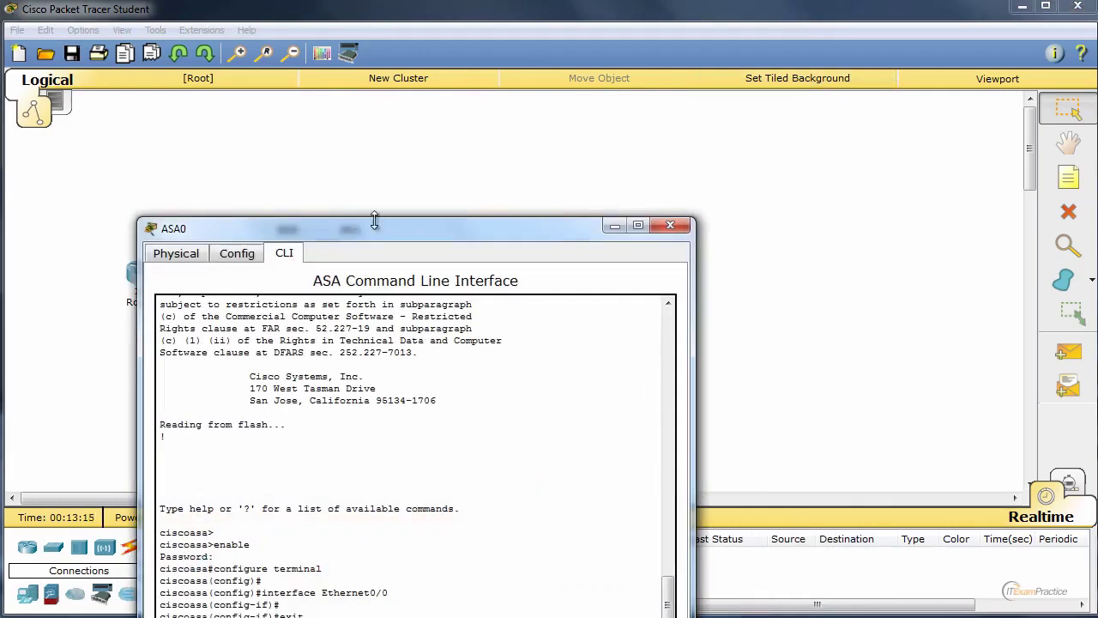
{"action": "left_click_drag", "start_coordinate": [378, 229], "coordinate": [729, 49]}
{"action": "key", "text": "ctrl+z"}
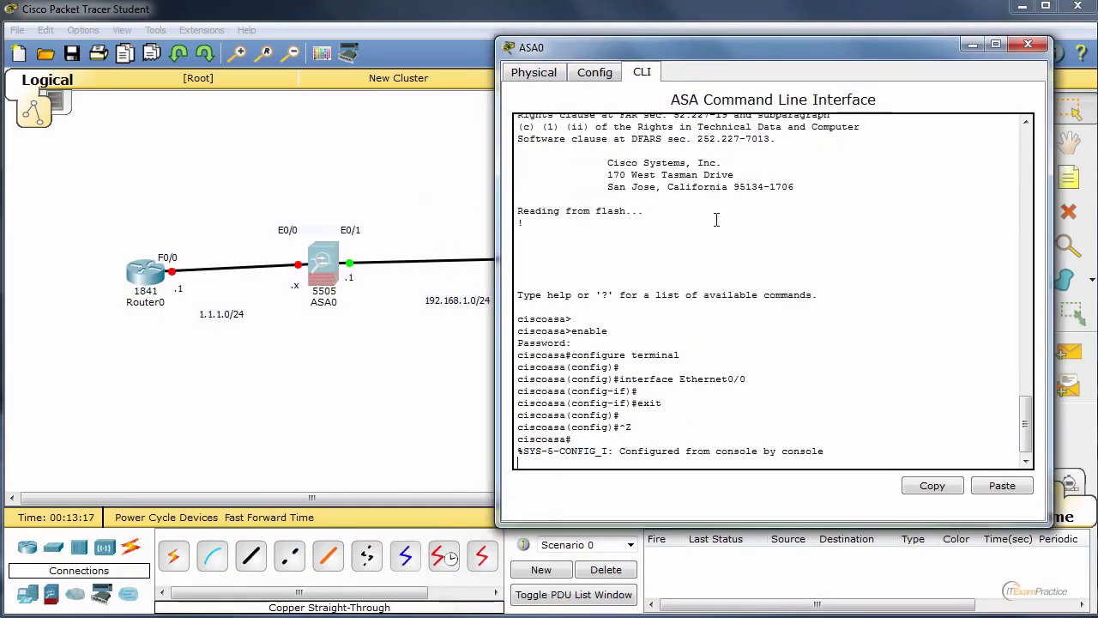
{"action": "key", "text": "Return"}
{"action": "key", "text": "Return"}
{"action": "key", "text": "Return"}
{"action": "key", "text": "Return"}
{"action": "key", "text": "Return"}
{"action": "key", "text": "Return"}
{"action": "key", "text": "Return"}
{"action": "key", "text": "Return"}
{"action": "key", "text": "Return"}
{"action": "key", "text": "Return"}
{"action": "key", "text": "Return"}
{"action": "key", "text": "Return"}
{"action": "key", "text": "Return"}
{"action": "key", "text": "Return"}
{"action": "key", "text": "Return"}
{"action": "key", "text": "Return"}
{"action": "key", "text": "Return"}
{"action": "key", "text": "Return"}
{"action": "key", "text": "Return"}
{"action": "key", "text": "Return"}
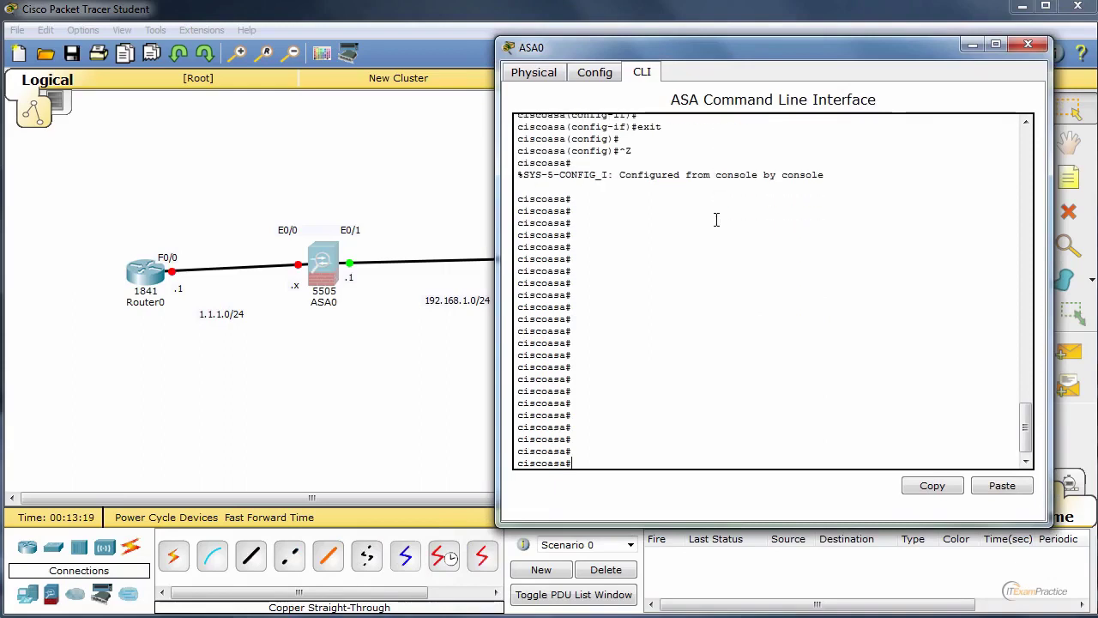
- Run 'sh run' on ASA0 and review Vlan1 192.168.1.1, Vlan2 DHCP and the 192.168.1.5–35 pool
{"action": "type", "text": "sh run"}
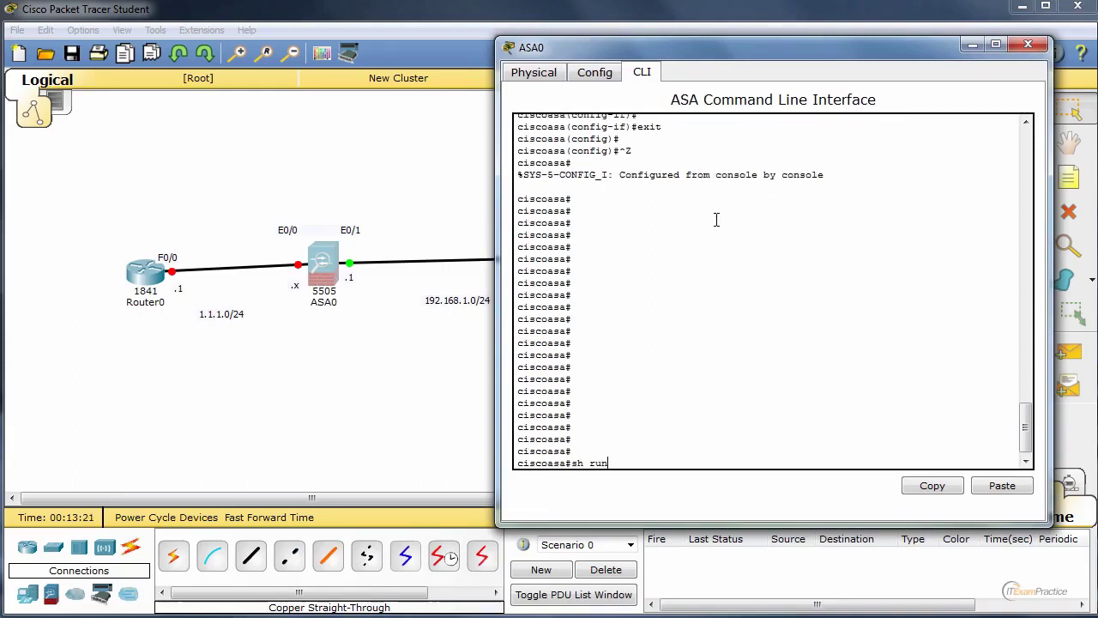
{"action": "key", "text": "Return"}
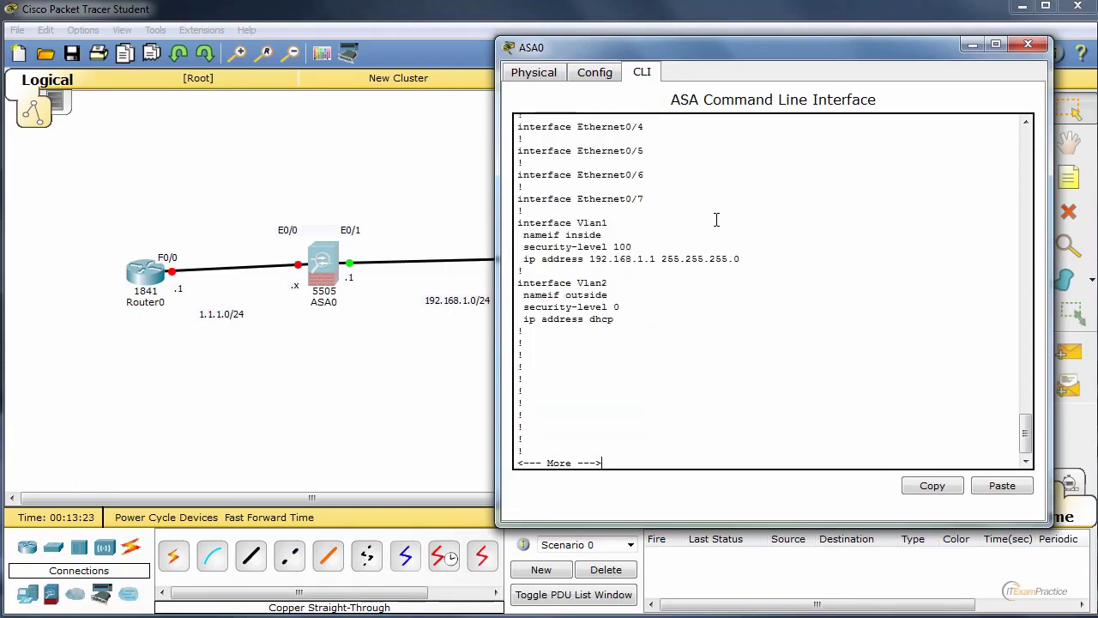
{"action": "key", "text": "space"}
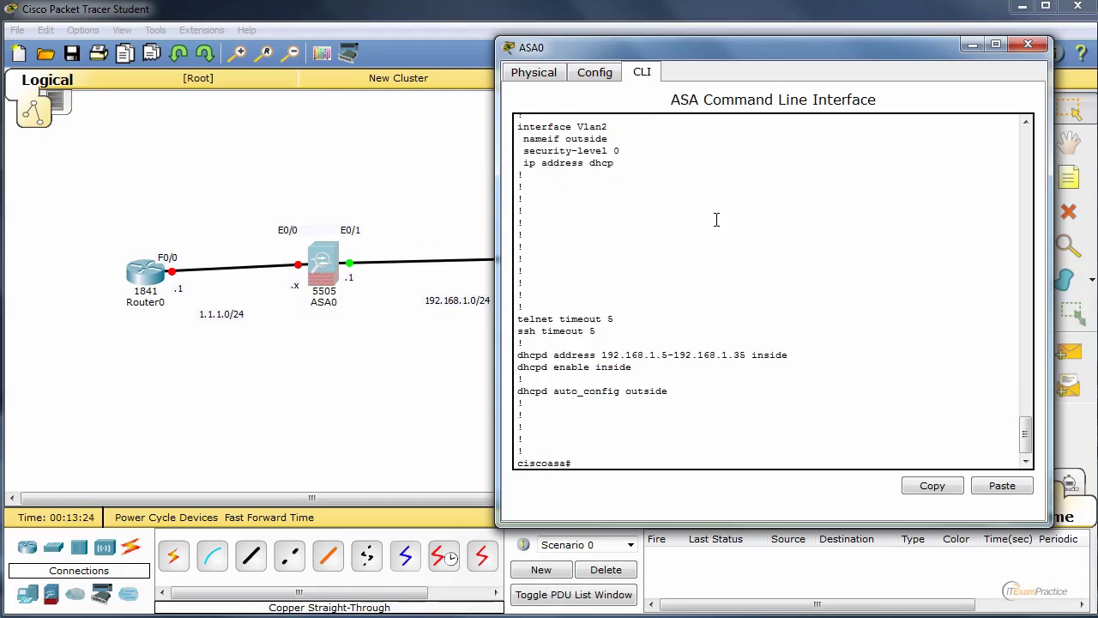
{"action": "scroll", "coordinate": [717, 219], "scroll_direction": "up", "scroll_amount": 6}
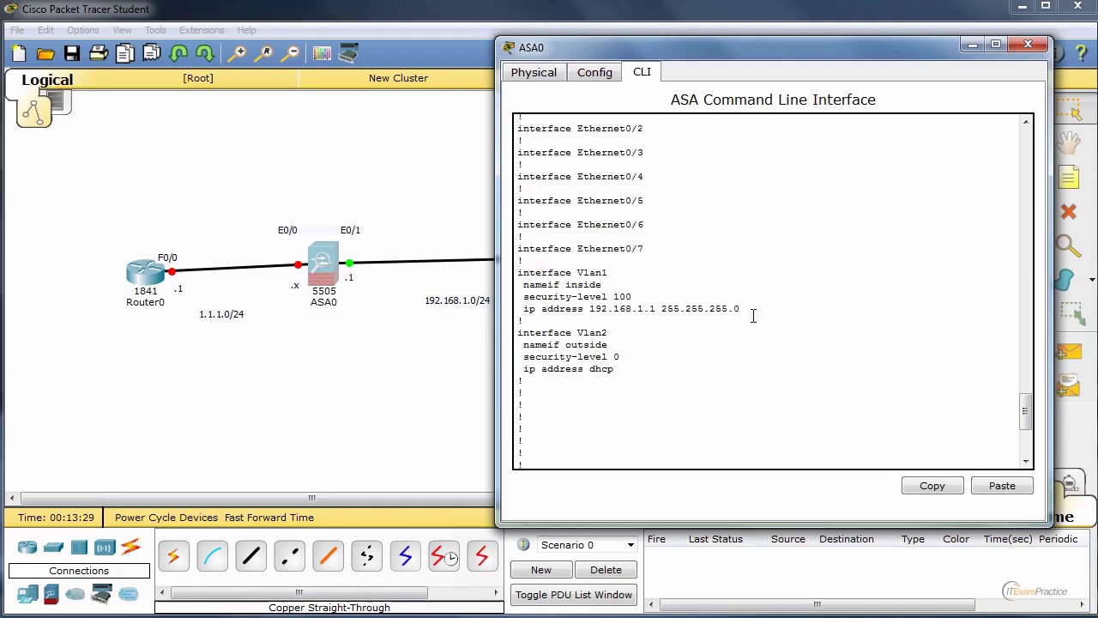
{"action": "left_click_drag", "start_coordinate": [628, 308], "coordinate": [607, 309]}
{"action": "left_click_drag", "start_coordinate": [780, 306], "coordinate": [498, 270]}
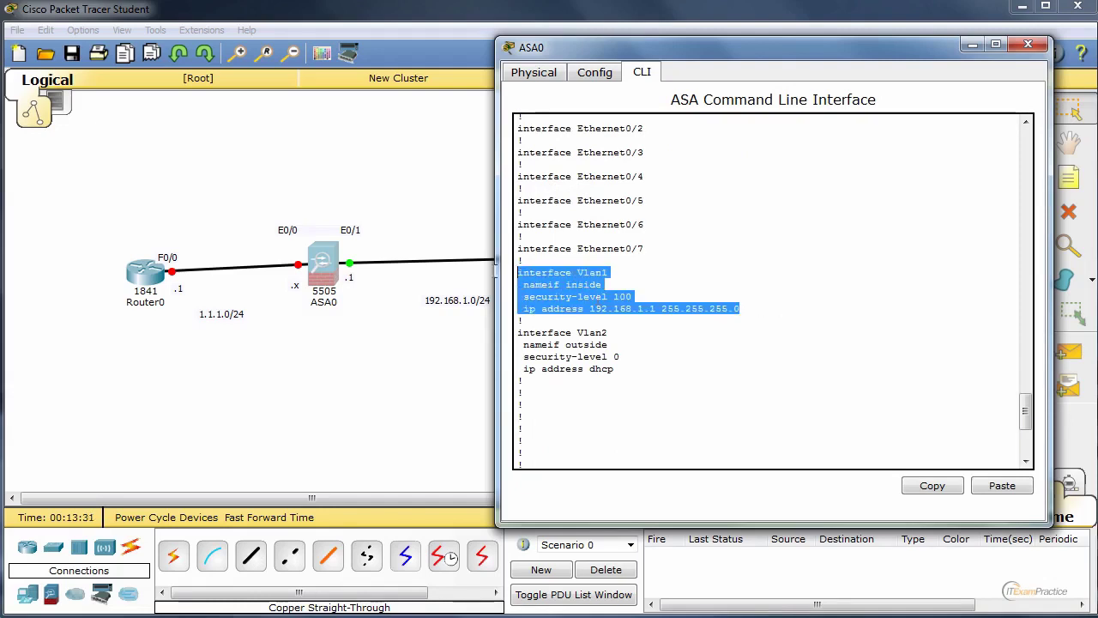
{"action": "scroll", "coordinate": [601, 338], "scroll_direction": "down", "scroll_amount": 6}
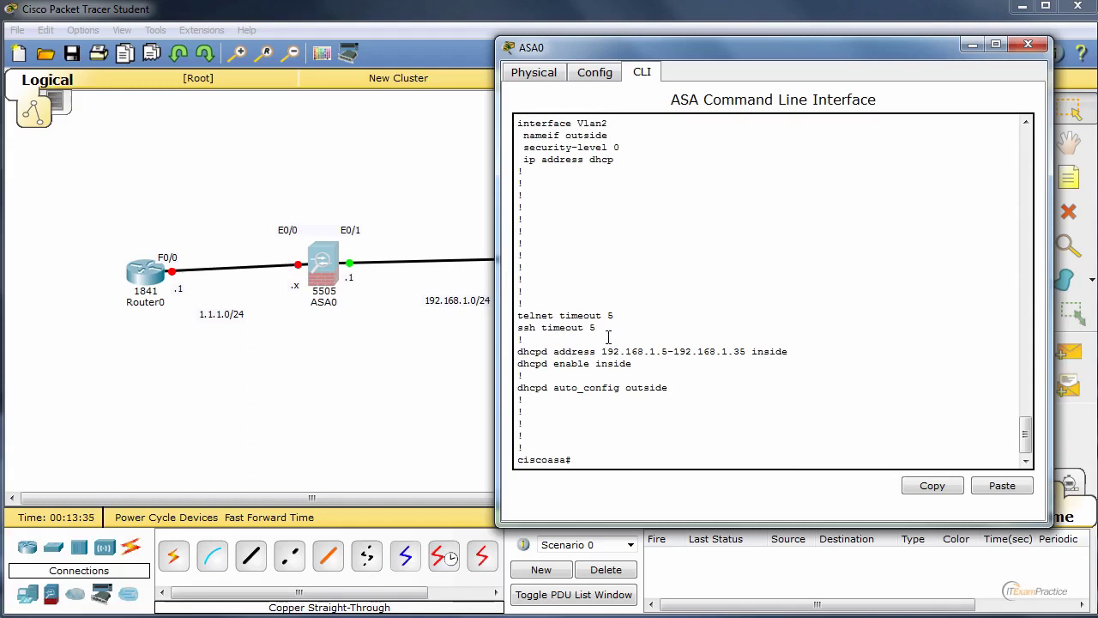
{"action": "scroll", "coordinate": [616, 384], "scroll_direction": "up", "scroll_amount": 11}
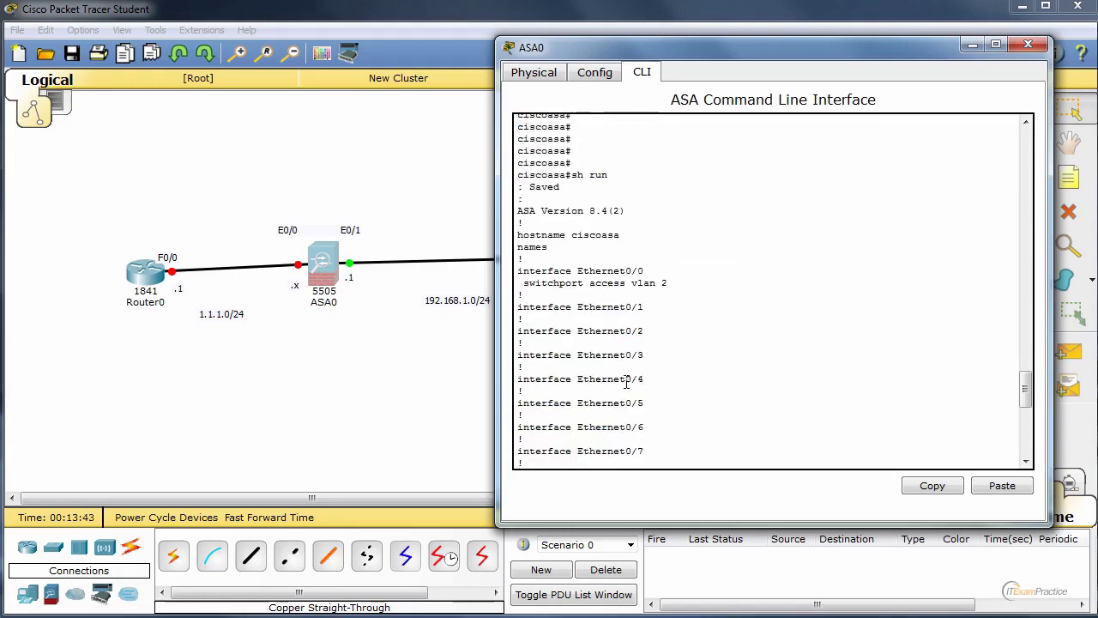
{"action": "scroll", "coordinate": [626, 383], "scroll_direction": "down", "scroll_amount": 11}
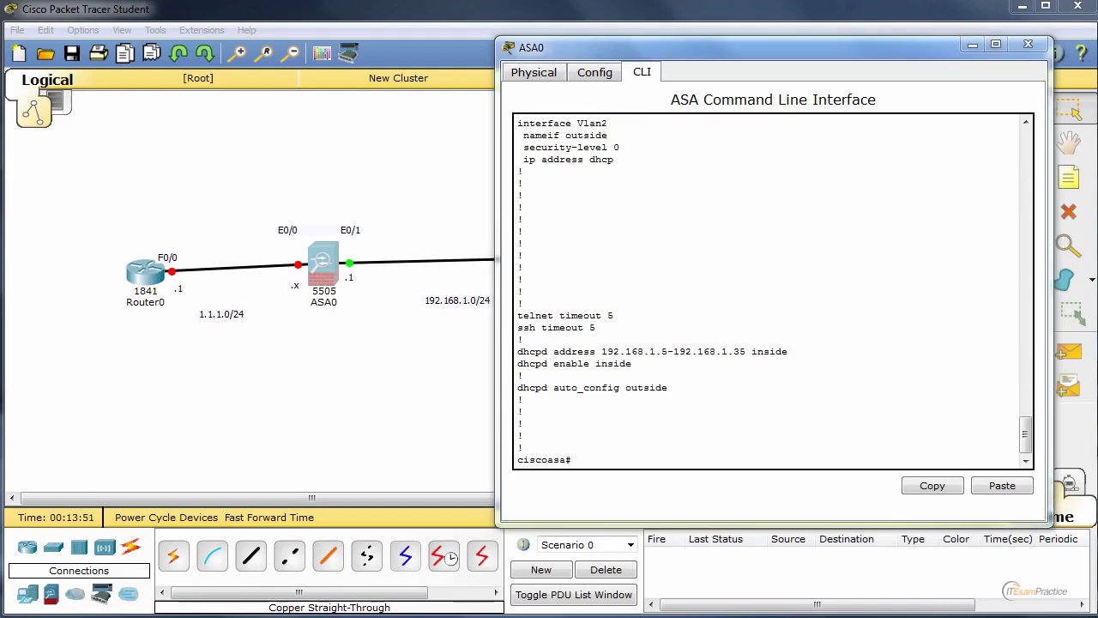
{"action": "mouse_move", "coordinate": [1034, 442]}
{"action": "left_mouse_down"}
{"action": "mouse_move", "coordinate": [1030, 360]}
{"action": "mouse_move", "coordinate": [1027, 447]}
{"action": "left_mouse_up"}
- Run 'sh ver' on ASA0 and highlight the Base license line in the output
{"action": "type", "text": "sh ver"}
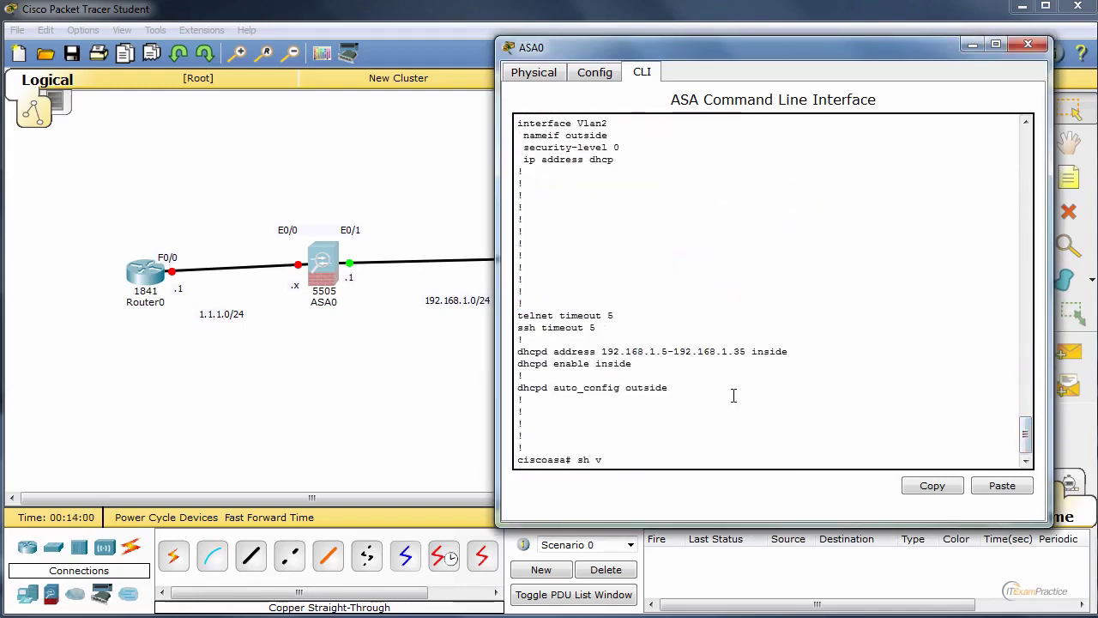
{"action": "key", "text": "Return"}
{"action": "scroll", "coordinate": [734, 395], "scroll_direction": "up", "scroll_amount": 3}
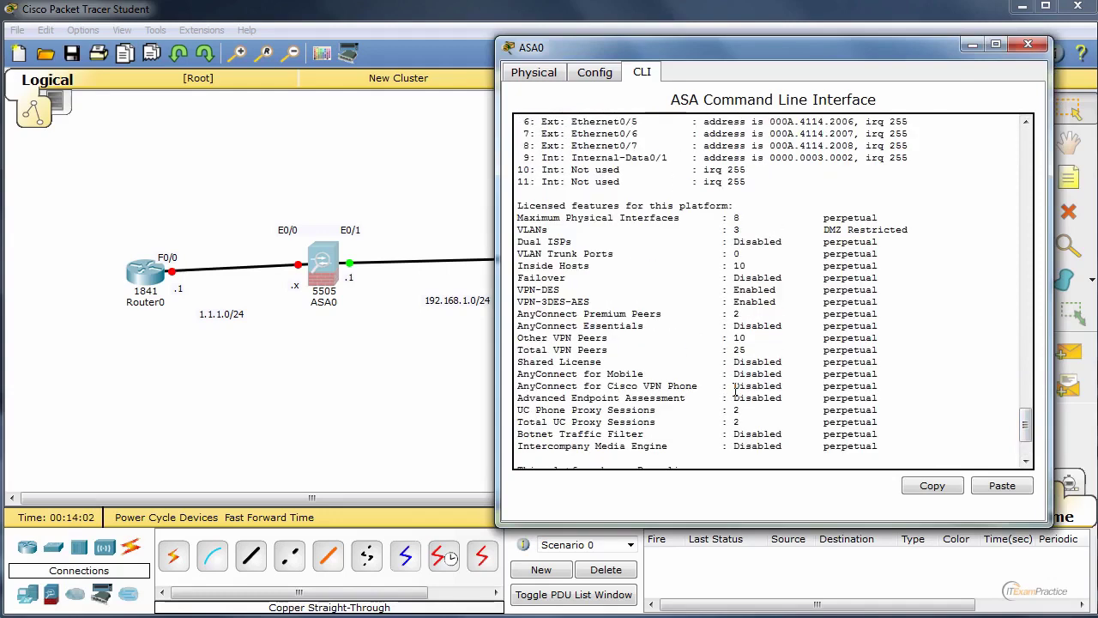
{"action": "scroll", "coordinate": [734, 390], "scroll_direction": "down", "scroll_amount": 3}
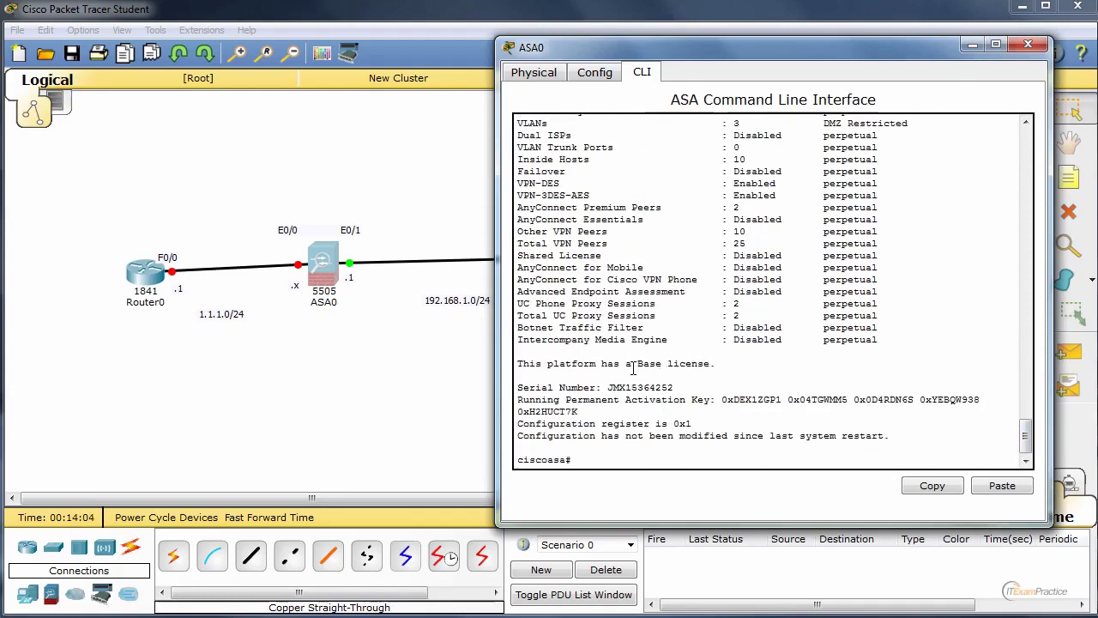
{"action": "left_click_drag", "start_coordinate": [632, 367], "coordinate": [717, 365]}
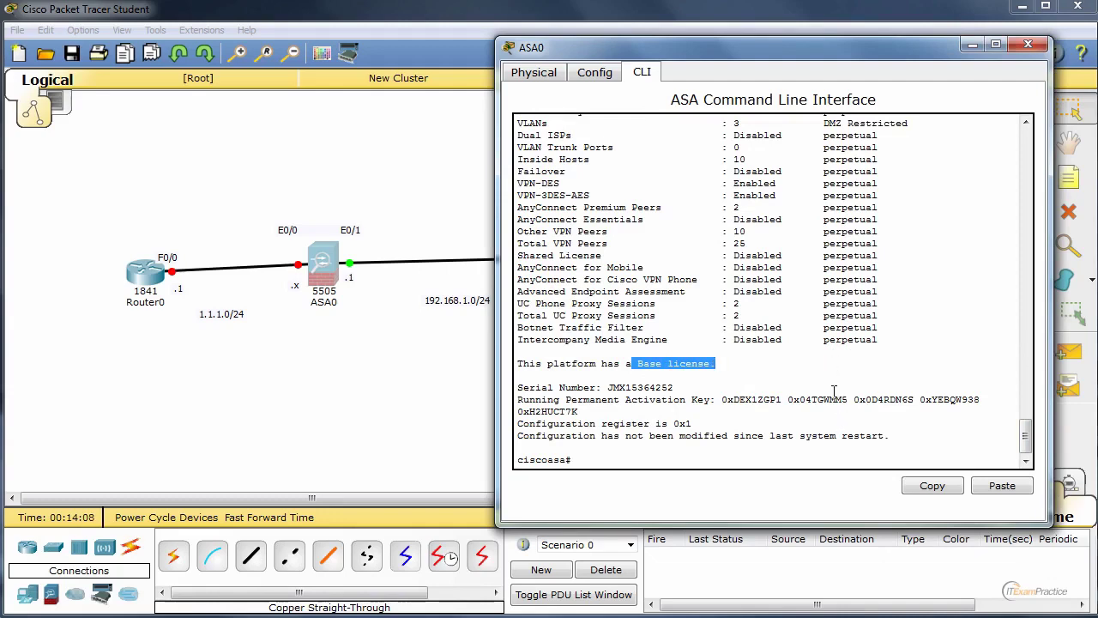
{"action": "type", "text": "q"}
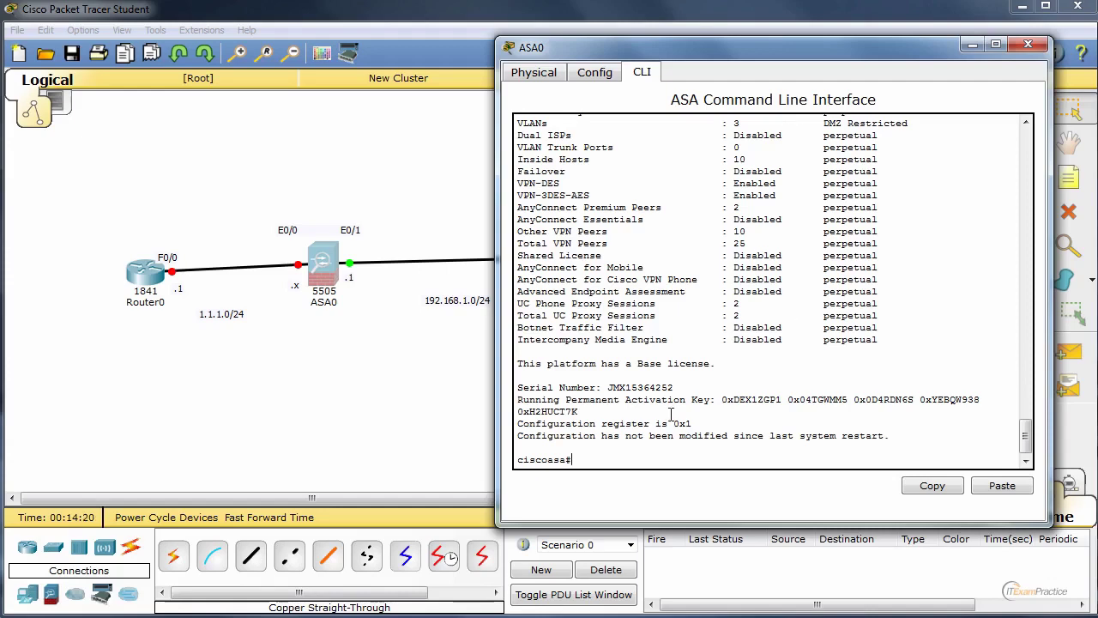
- Open Router0's CLI and enter global configuration mode with 'en' and 'conf t'
{"action": "left_click", "coordinate": [1028, 44]}
{"action": "left_click", "coordinate": [142, 272]}
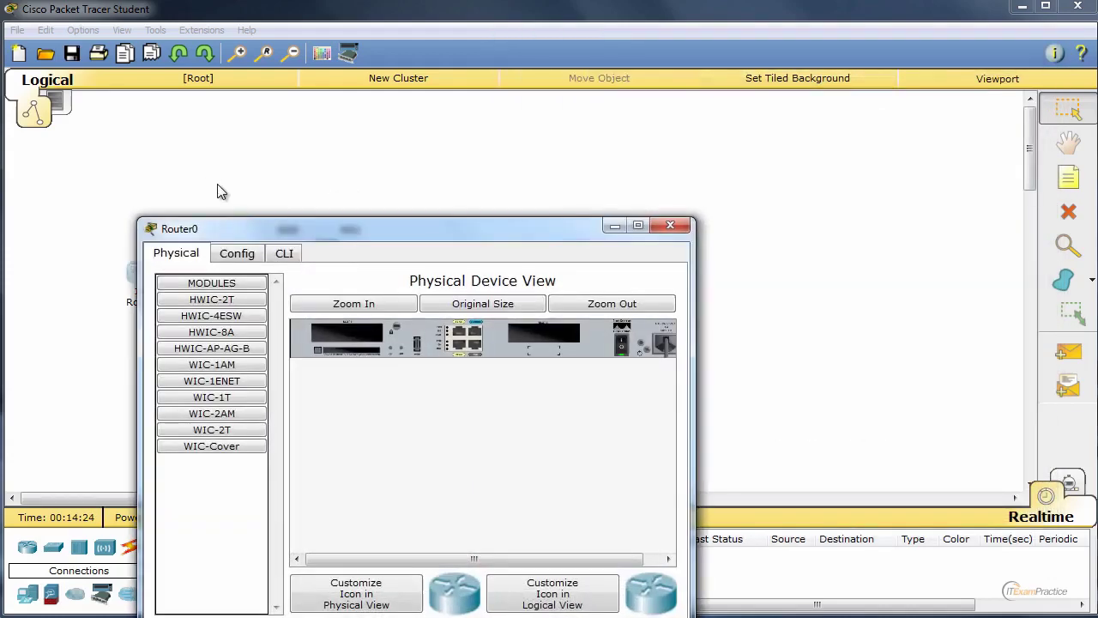
{"action": "left_click_drag", "start_coordinate": [245, 233], "coordinate": [599, 121]}
{"action": "left_click", "coordinate": [635, 139]}
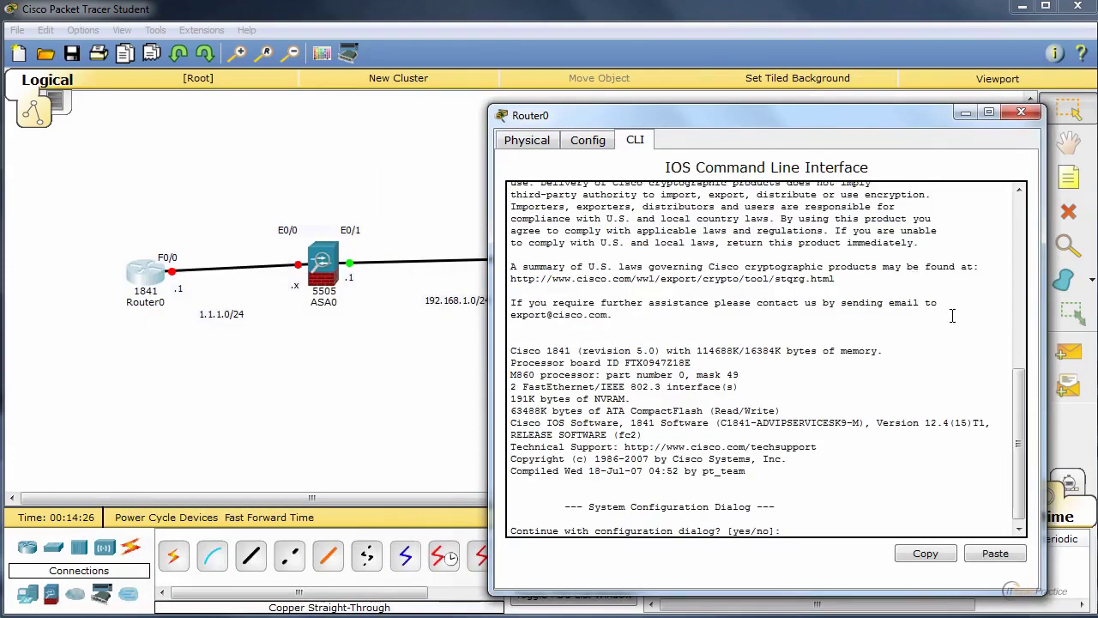
{"action": "key", "text": "Return"}
{"action": "key", "text": "Return"}
{"action": "type", "text": "en"}
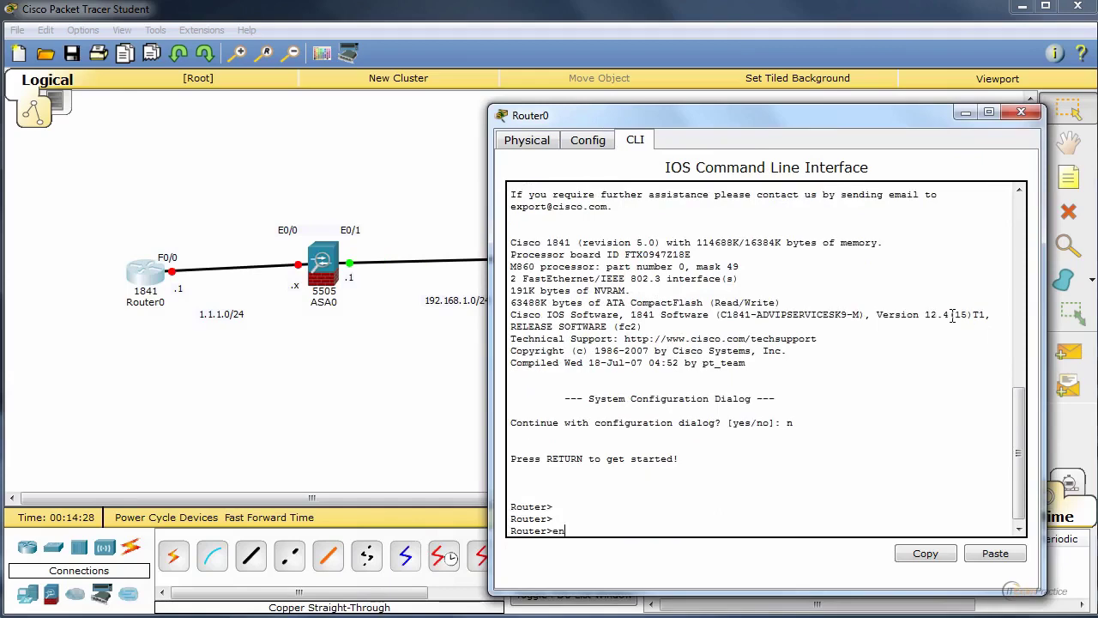
{"action": "key", "text": "Return"}
{"action": "type", "text": "conf t"}
{"action": "key", "text": "Return"}
{"action": "key", "text": "Return"}
{"action": "key", "text": "Return"}
{"action": "key", "text": "Return"}
{"action": "key", "text": "Return"}
{"action": "key", "text": "Return"}
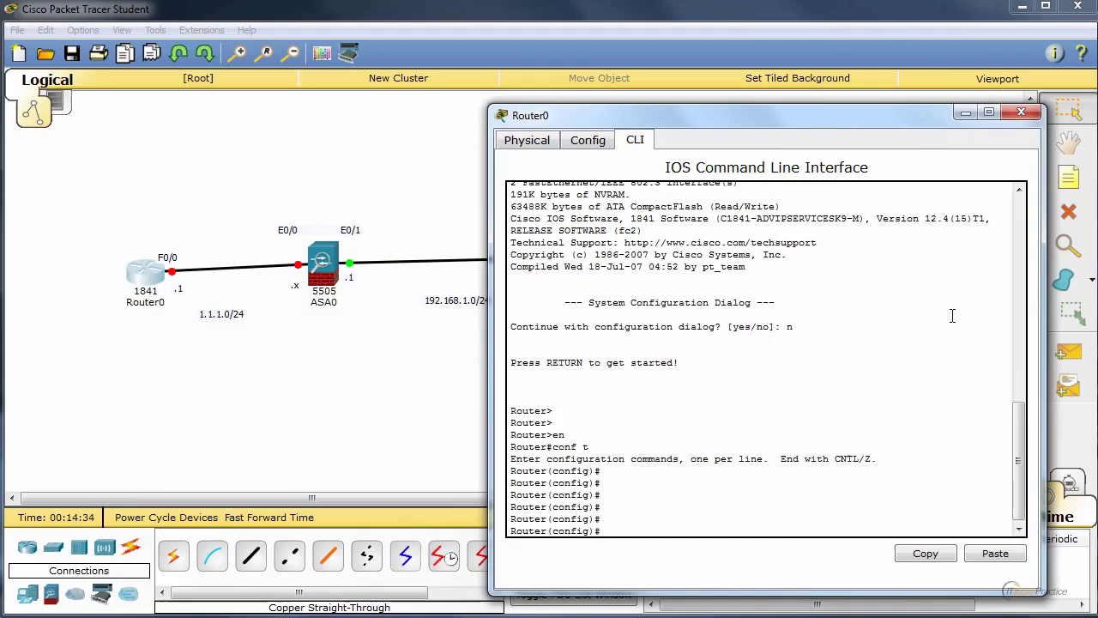
- Give Router0 FastEthernet0/0 address 1.1.1.1 255.255.255.0 and bring it up
{"action": "type", "text": "int f0/0"}
{"action": "key", "text": "Return"}
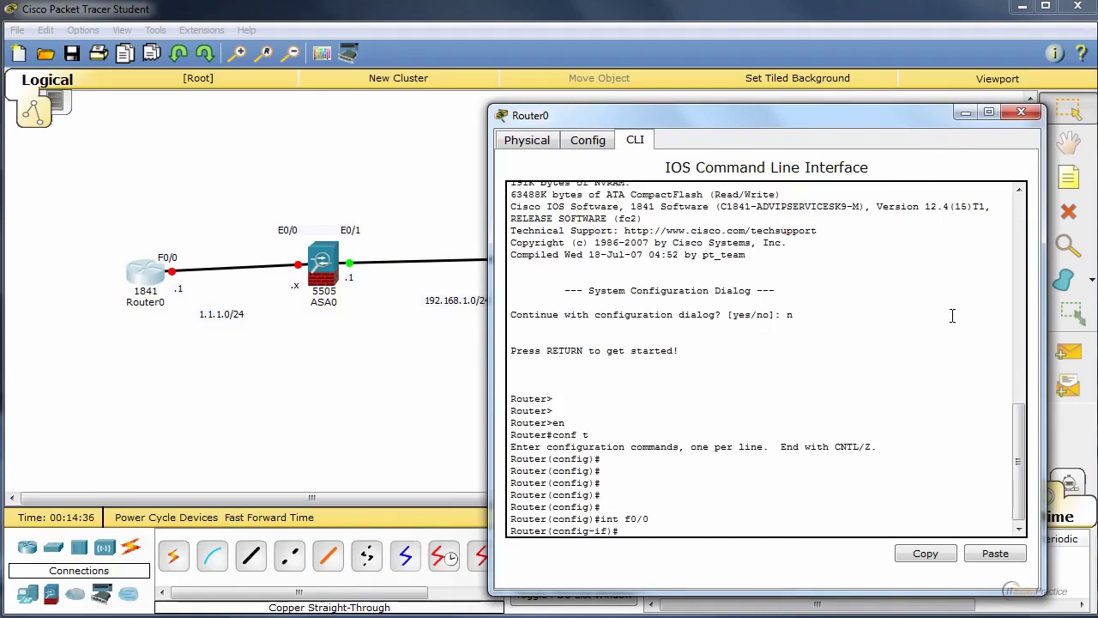
{"action": "type", "text": "ip add 1.1.1.1 255.25"}
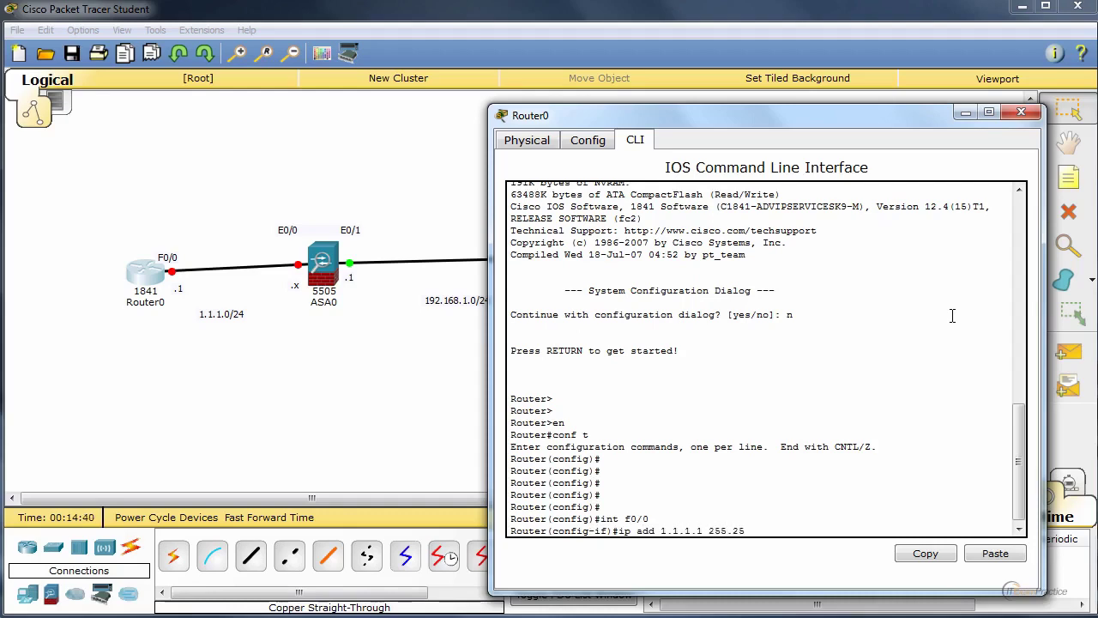
{"action": "type", "text": "5.255.0"}
{"action": "key", "text": "Return"}
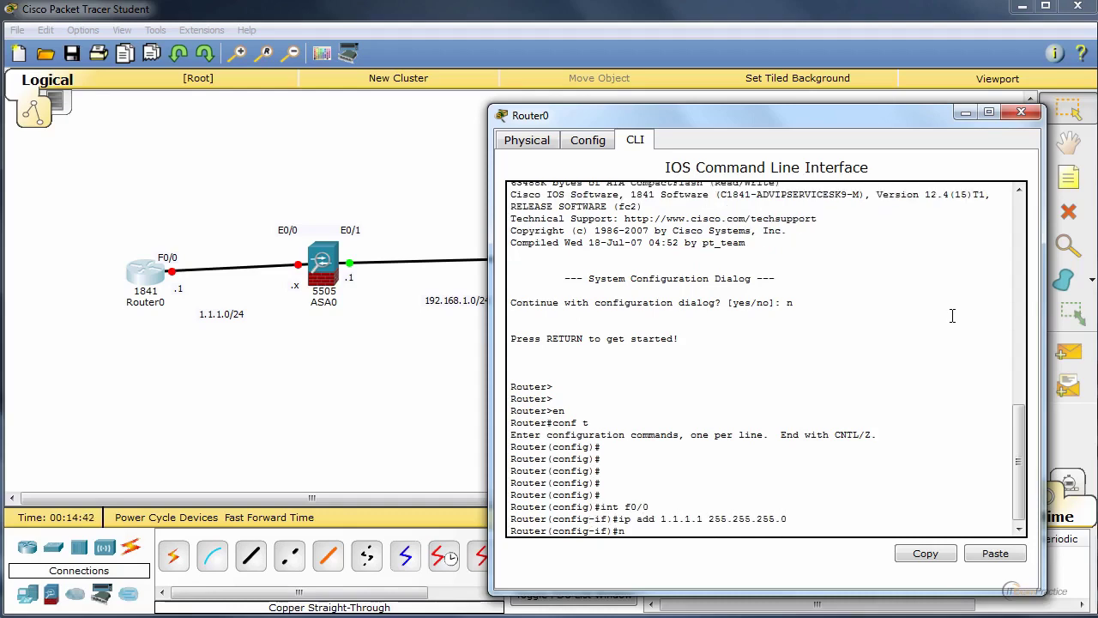
{"action": "type", "text": "no shut"}
{"action": "key", "text": "Return"}
{"action": "key", "text": "Return"}
{"action": "key", "text": "Return"}
{"action": "key", "text": "Return"}
{"action": "key", "text": "Return"}
{"action": "key", "text": "Return"}
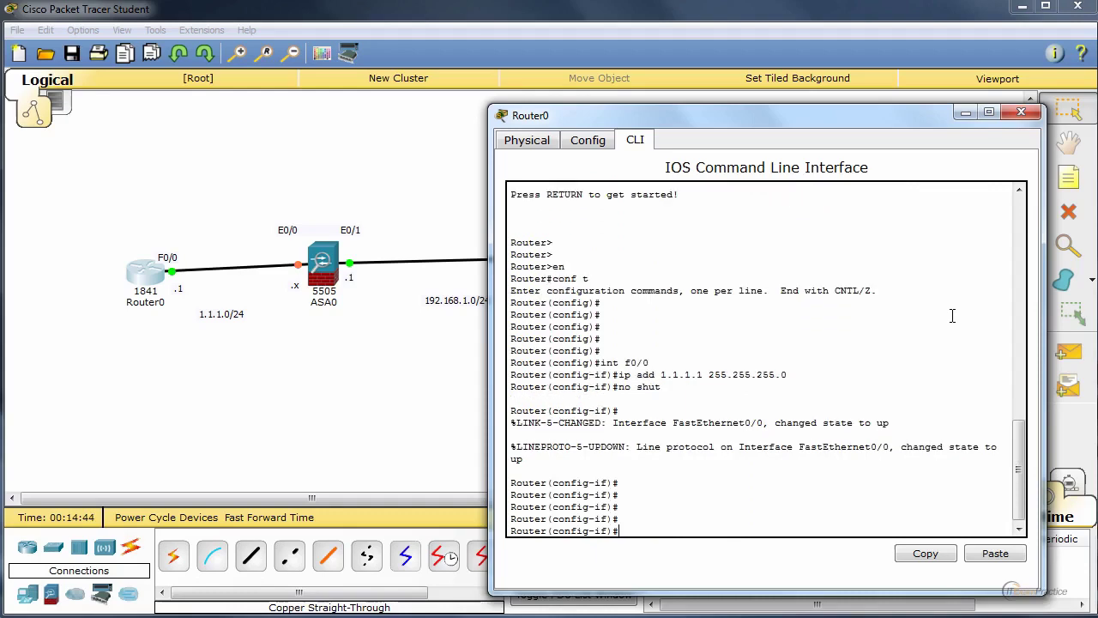
- Create Loopback2 with address 2.2.2.2 255.255.255.255, then close Router0's window
{"action": "type", "text": "exi"}
{"action": "key", "text": "Return"}
{"action": "type", "text": "int "}
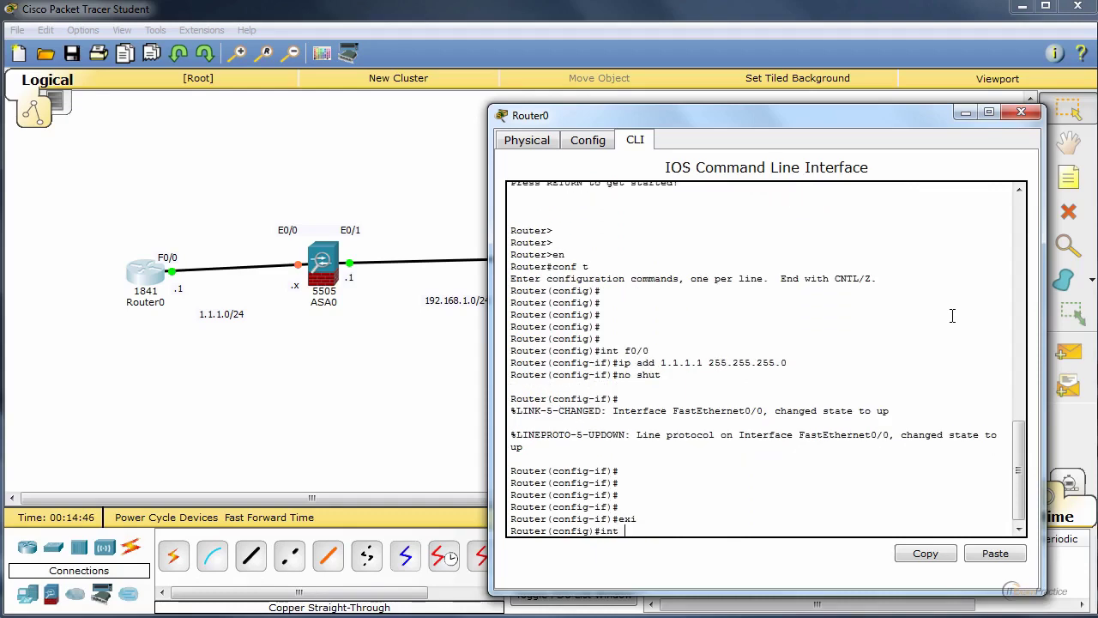
{"action": "type", "text": "12"}
{"action": "key", "text": "Return"}
{"action": "key", "text": "Return"}
{"action": "key", "text": "Return"}
{"action": "key", "text": "Return"}
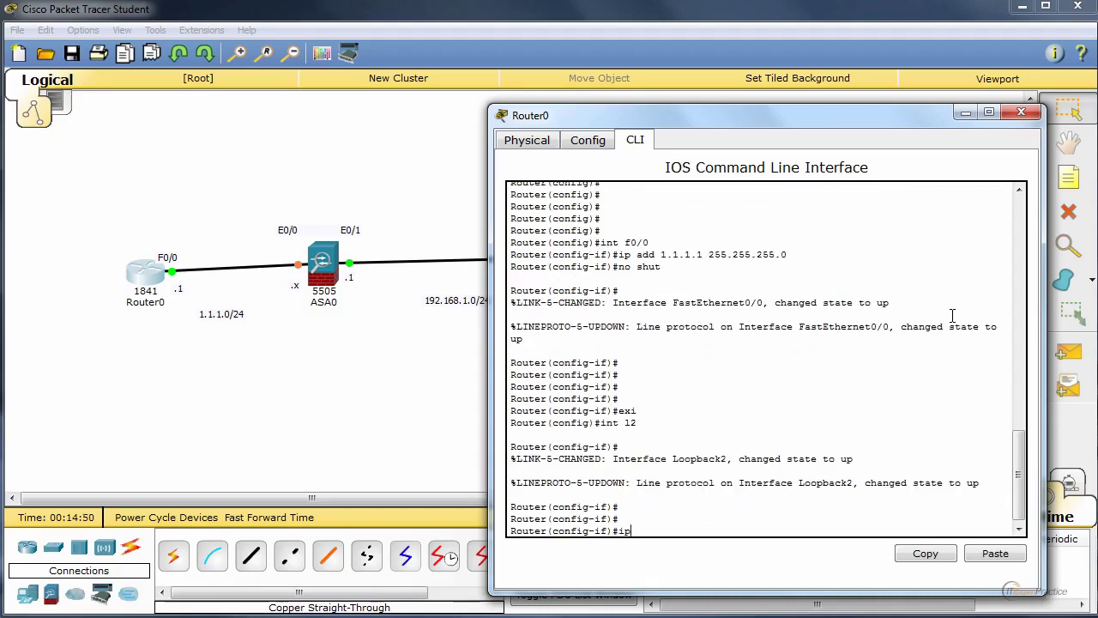
{"action": "type", "text": "ip add 2.2.2.2 255.255.255.255"}
{"action": "key", "text": "Return"}
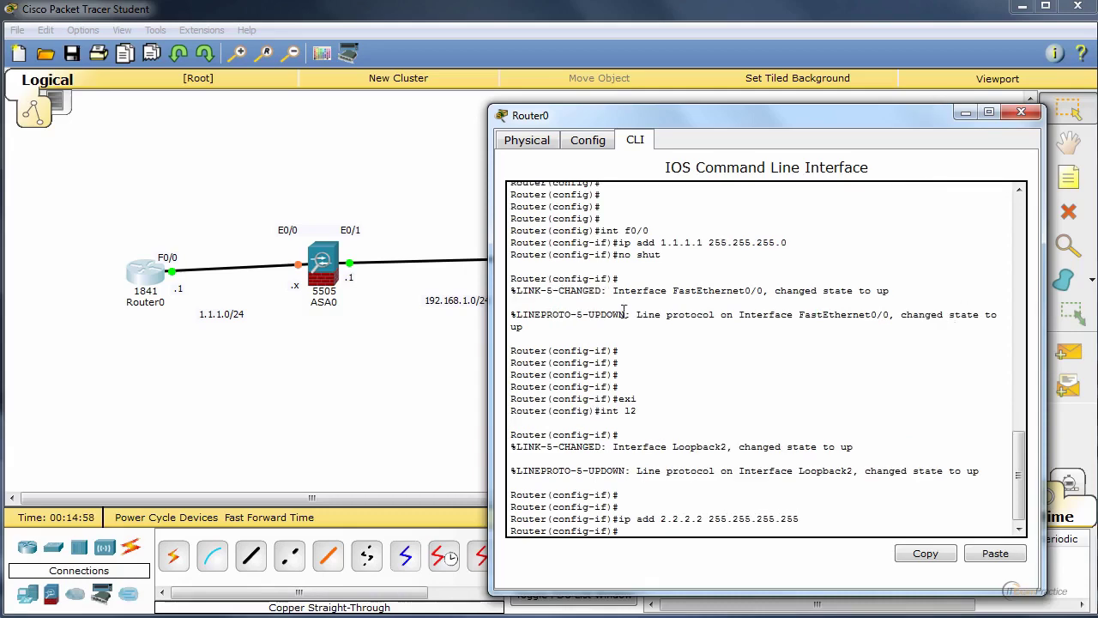
{"action": "left_click", "coordinate": [436, 388]}
- Add a '2.2.2.2' note beside Router0
{"action": "key", "text": "n"}
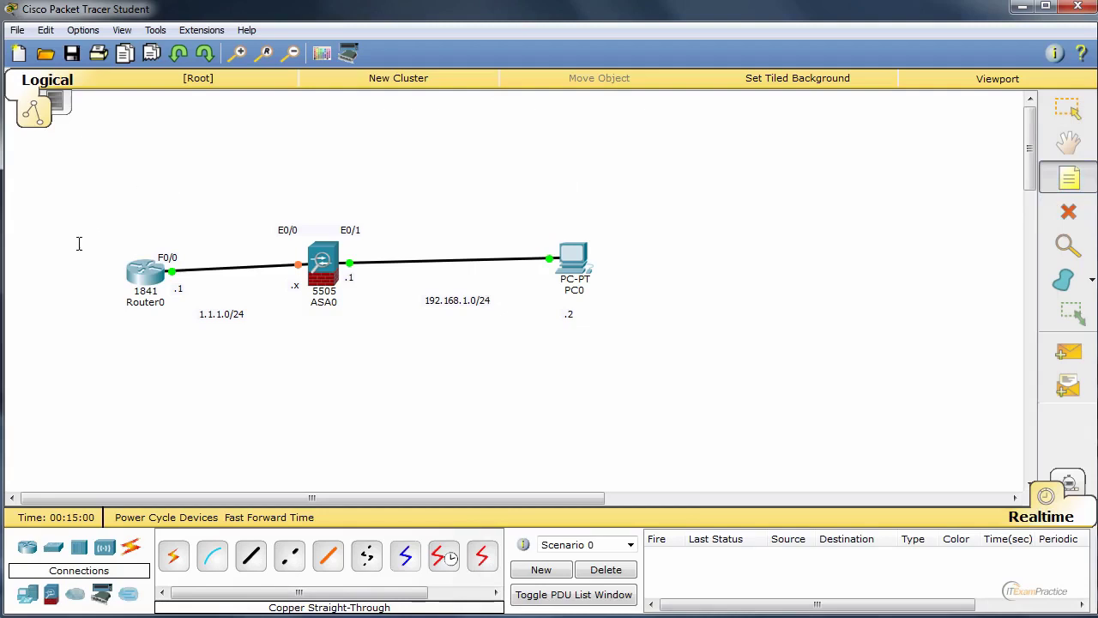
{"action": "left_click", "coordinate": [78, 245]}
{"action": "type", "text": "2.2.2.2"}
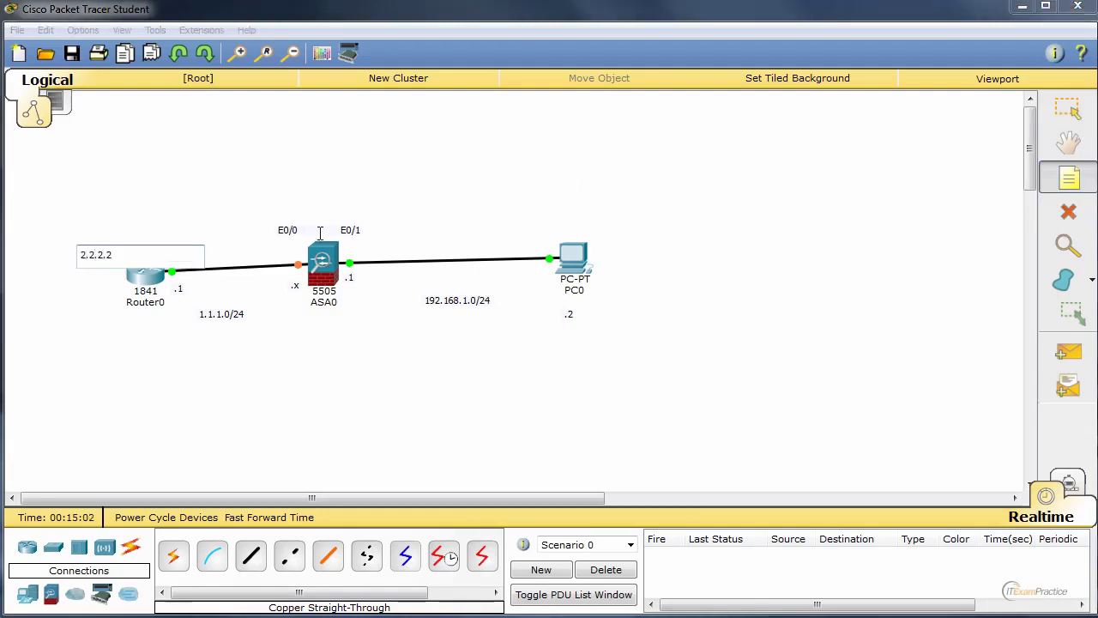
{"action": "left_click", "coordinate": [380, 156]}
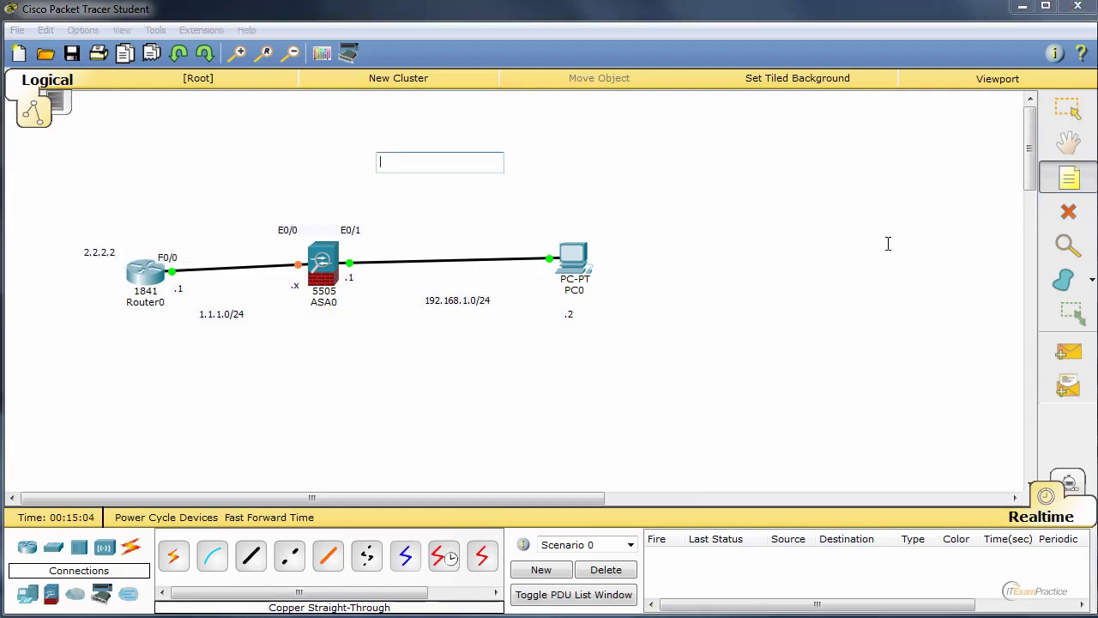
- Nudge PC0 slightly lower-left and reopen Router0's command line
{"action": "left_click", "coordinate": [1078, 117]}
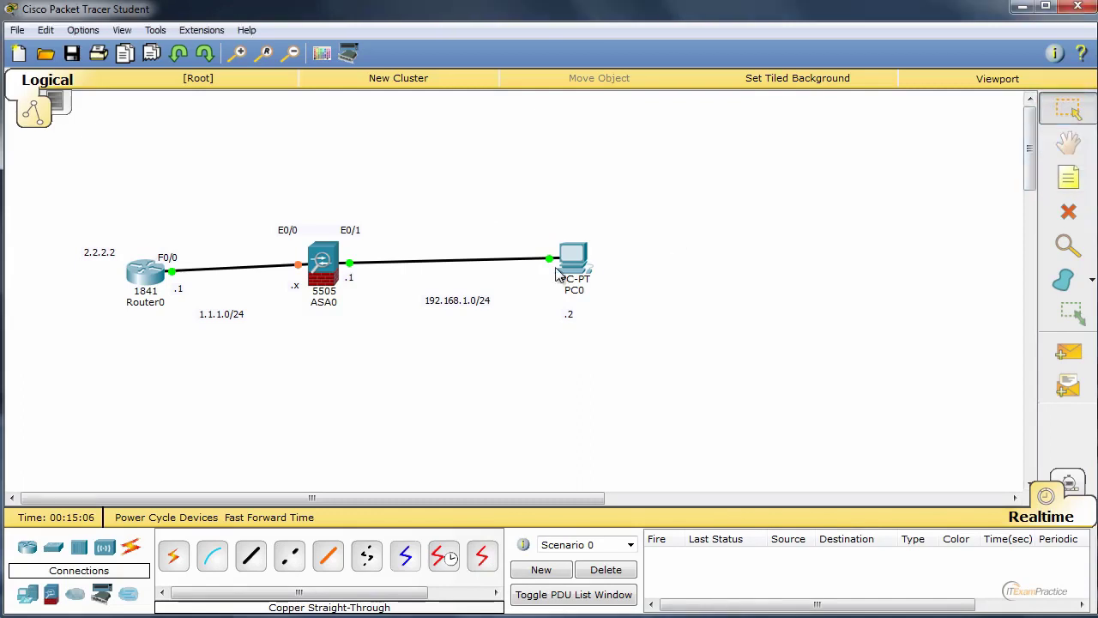
{"action": "mouse_move", "coordinate": [556, 276]}
{"action": "left_mouse_down"}
{"action": "mouse_move", "coordinate": [543, 214]}
{"action": "mouse_move", "coordinate": [127, 263]}
{"action": "mouse_move", "coordinate": [564, 281]}
{"action": "mouse_move", "coordinate": [554, 281]}
{"action": "left_mouse_up"}
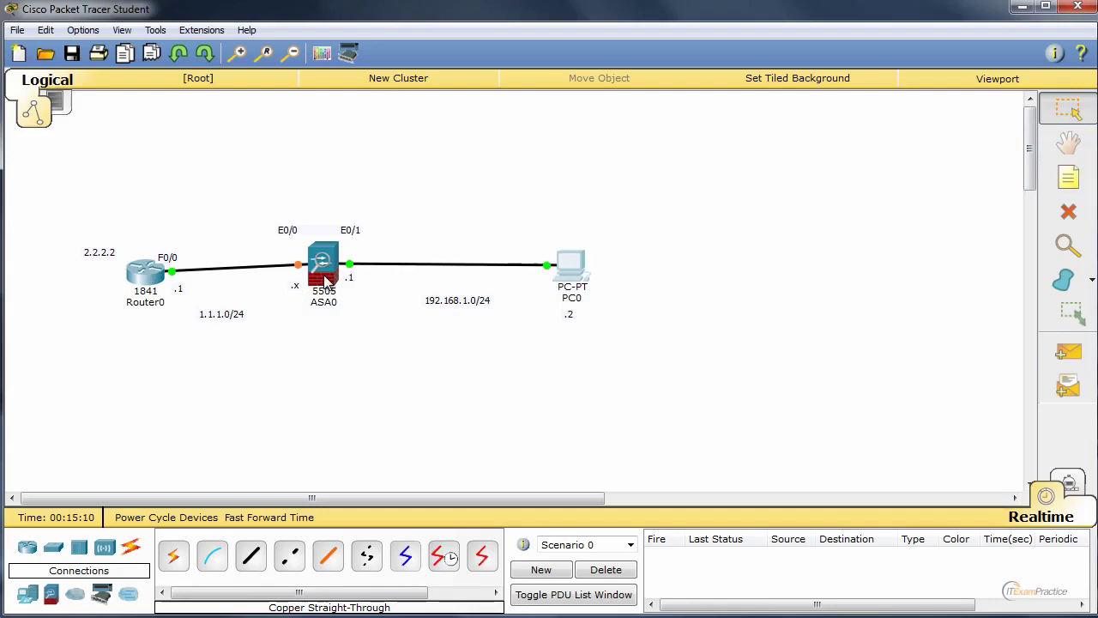
{"action": "mouse_move", "coordinate": [329, 275]}
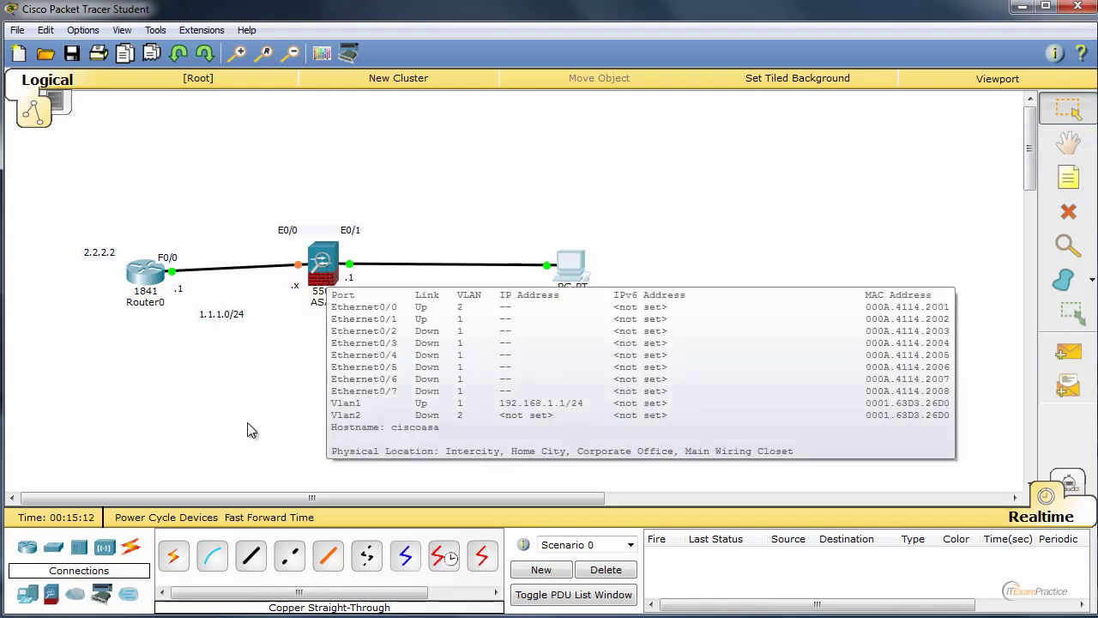
{"action": "left_click", "coordinate": [160, 283]}
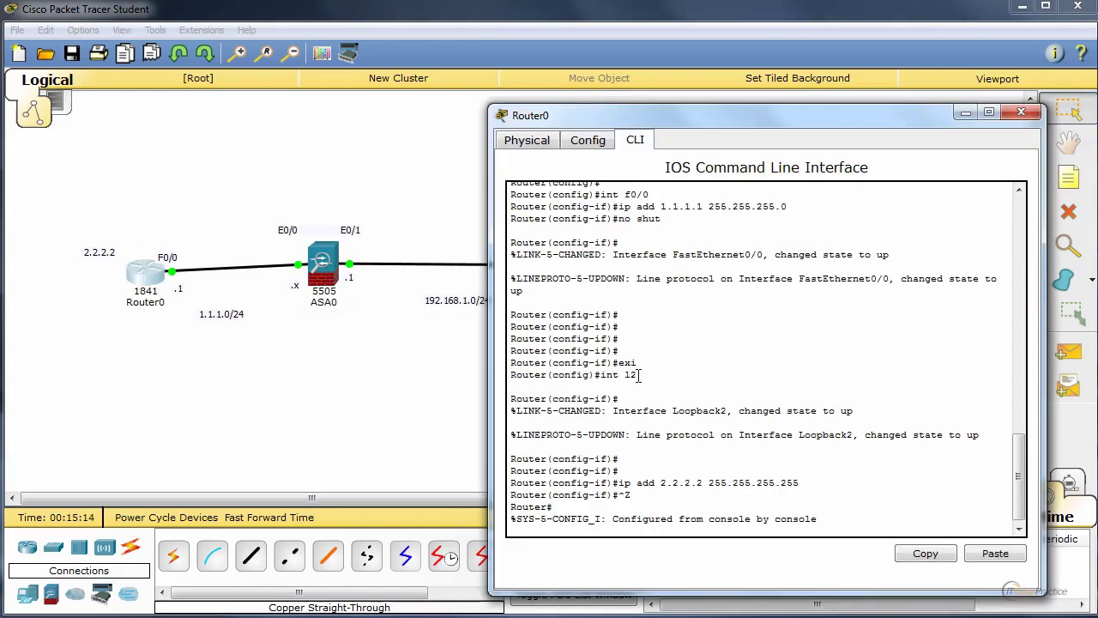
{"action": "key", "text": "Return"}
{"action": "key", "text": "Return"}
- Enter global configuration mode and rename the router to ISP
{"action": "key", "text": "Return"}
{"action": "type", "text": "conf t"}
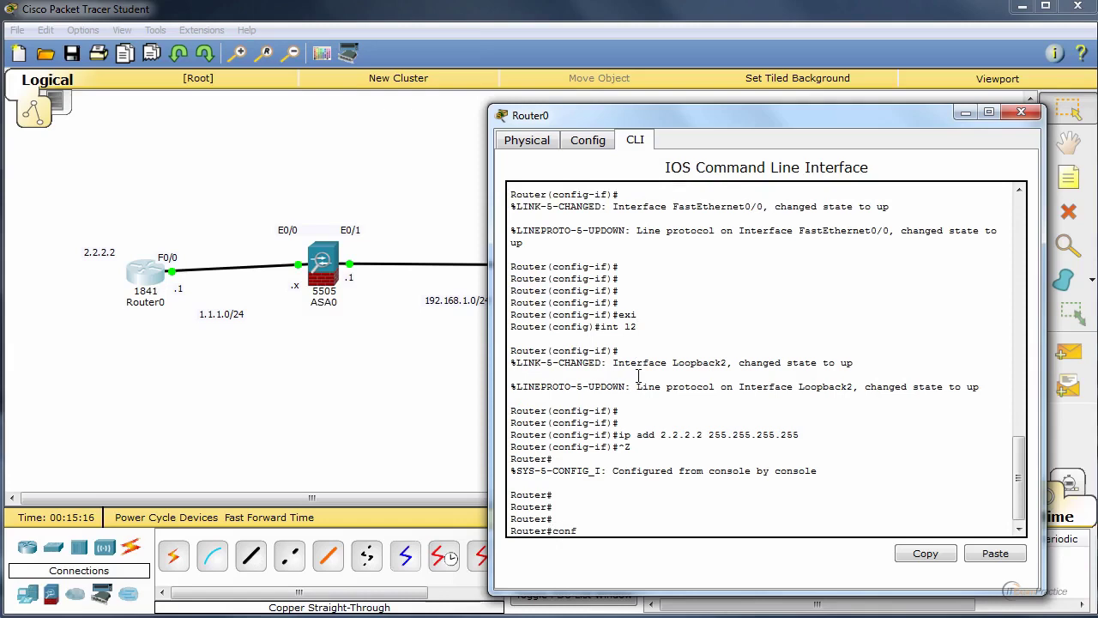
{"action": "key", "text": "Return"}
{"action": "type", "text": "hot"}
{"action": "key", "text": "Tab"}
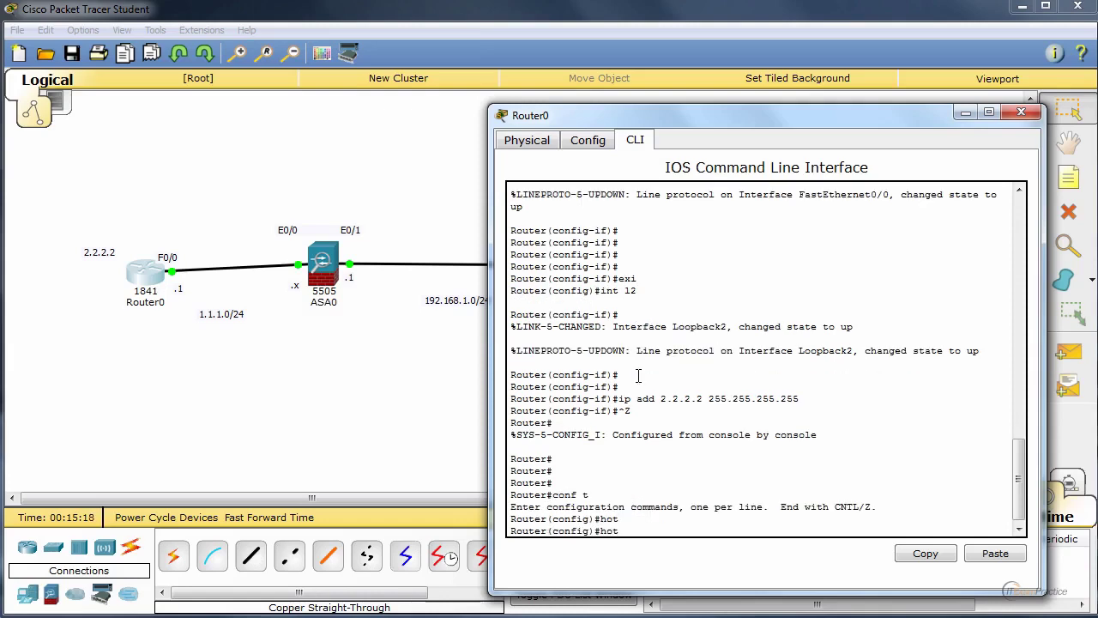
{"action": "key", "text": "BackSpace"}
{"action": "type", "text": "s"}
{"action": "key", "text": "Tab"}
{"action": "type", "text": "ISP"}
{"action": "key", "text": "Return"}
{"action": "key", "text": "Return"}
{"action": "key", "text": "Return"}
{"action": "key", "text": "Return"}
{"action": "key", "text": "Return"}
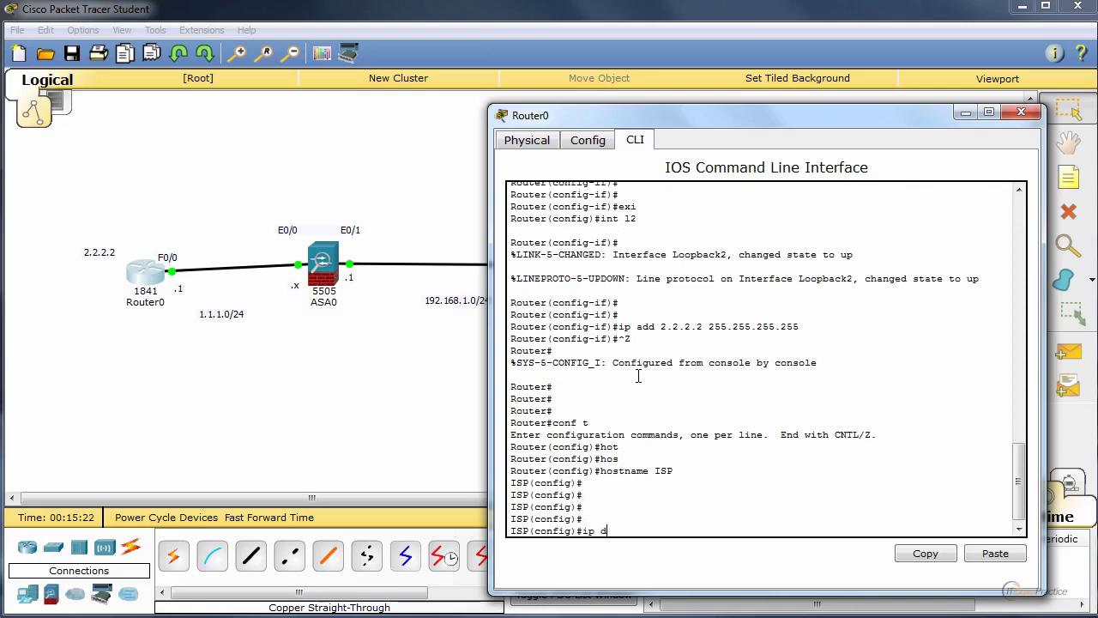
- Create DHCP pool ISP serving network 1.1.1.0 255.255.255.0
{"action": "type", "text": "ip dh"}
{"action": "key", "text": "Tab"}
{"action": "type", "text": "po"}
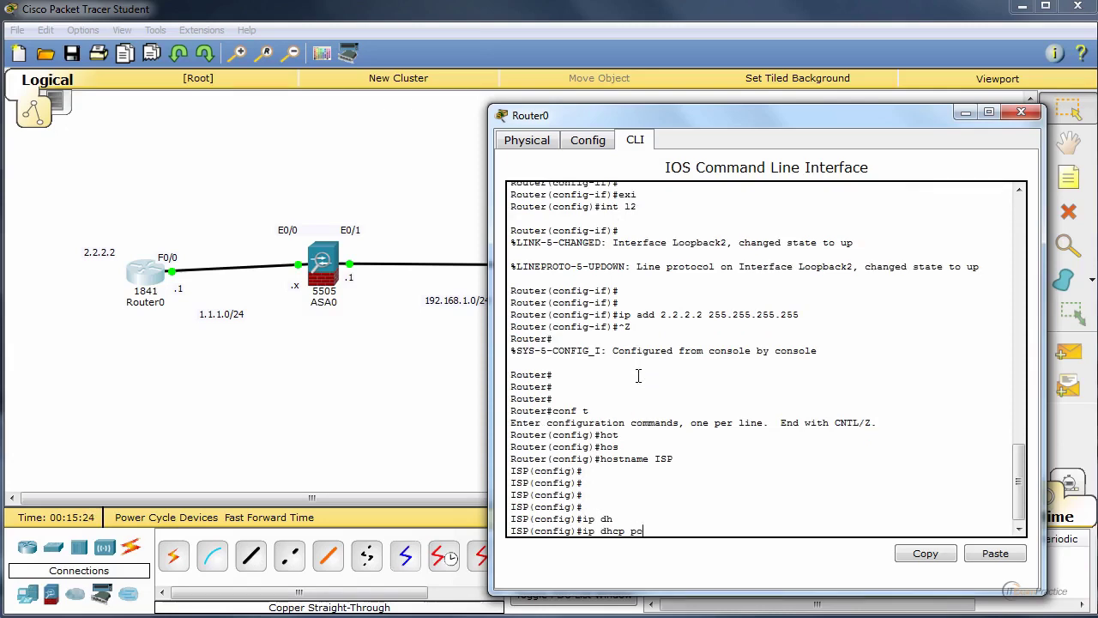
{"action": "key", "text": "Tab"}
{"action": "type", "text": "ISP"}
{"action": "key", "text": "Return"}
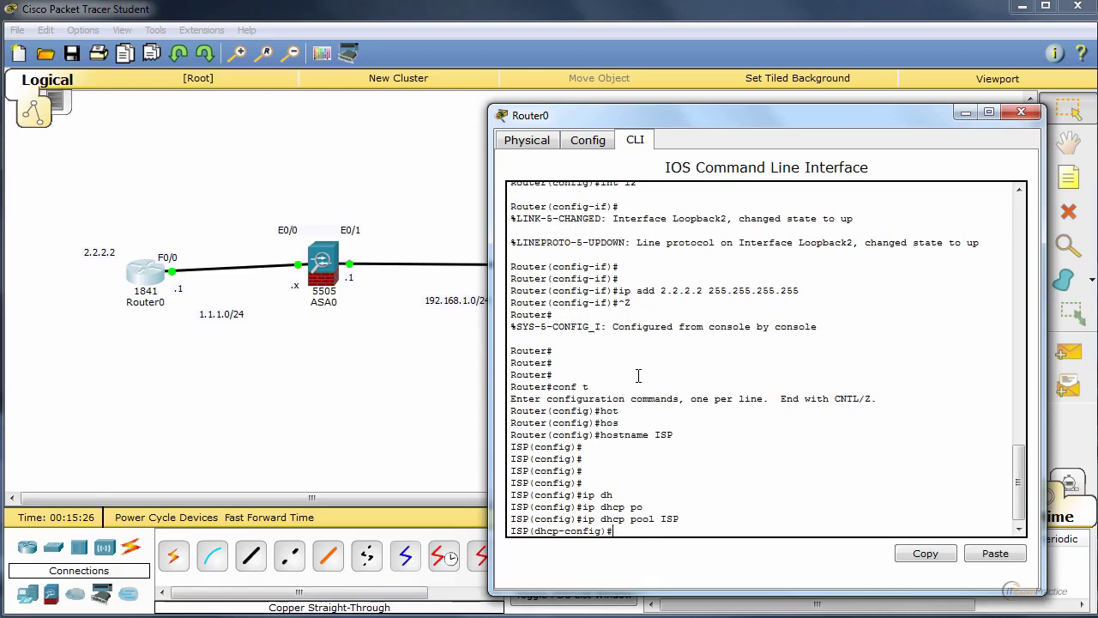
{"action": "type", "text": "net"}
{"action": "key", "text": "Tab"}
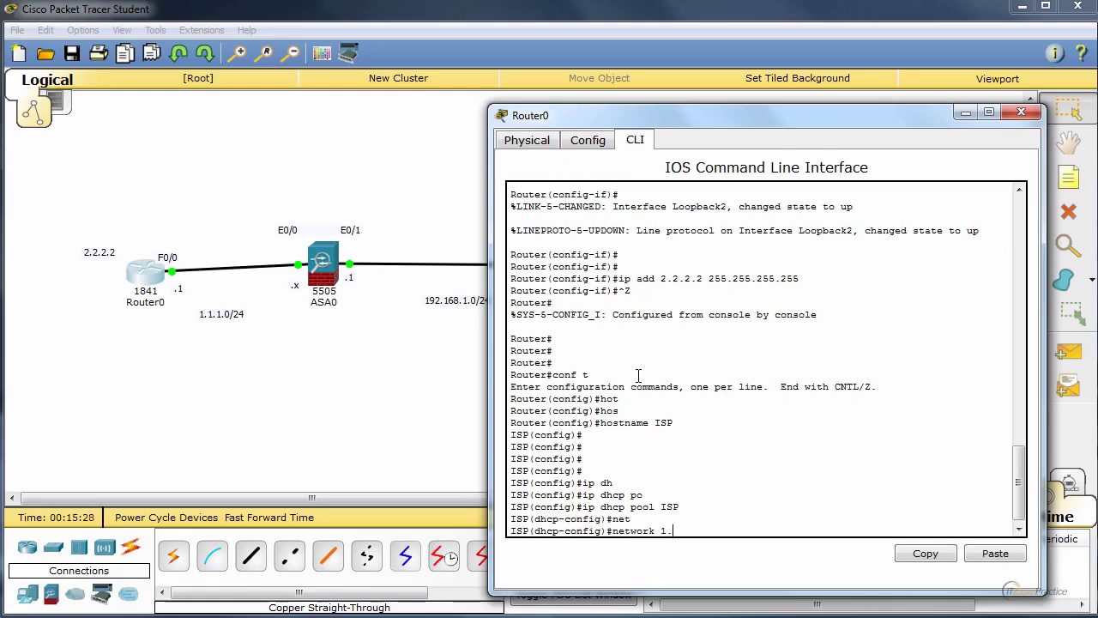
{"action": "type", "text": "1.1.1.0 255.255.255.0"}
{"action": "key", "text": "Return"}
- Set the pool's default router to 1.1.1.1 and leave configuration mode
{"action": "type", "text": "def"}
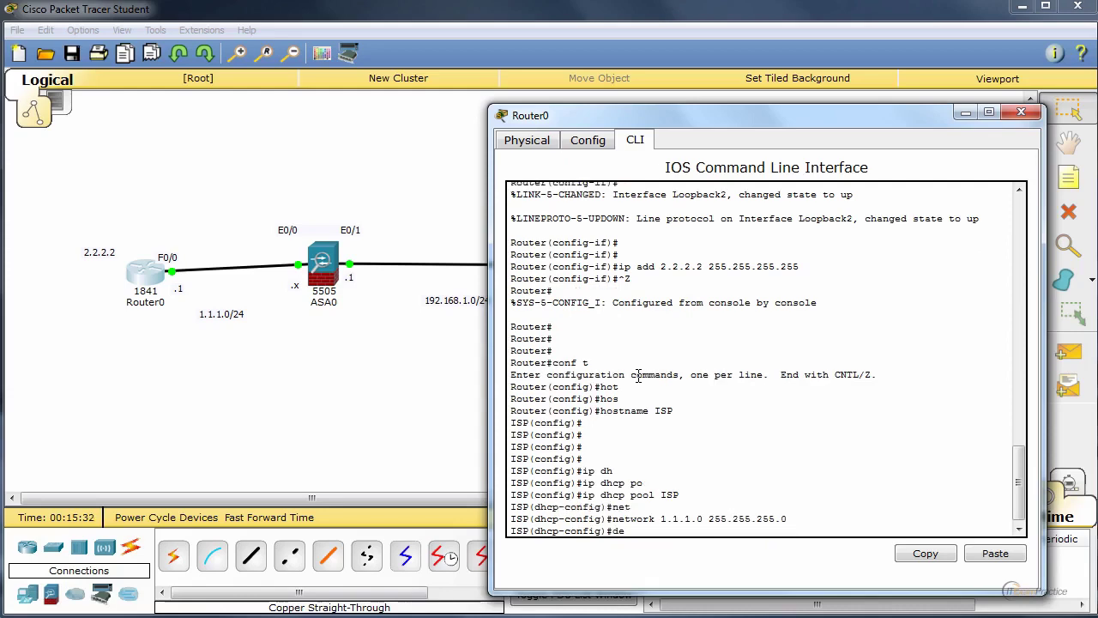
{"action": "key", "text": "Tab"}
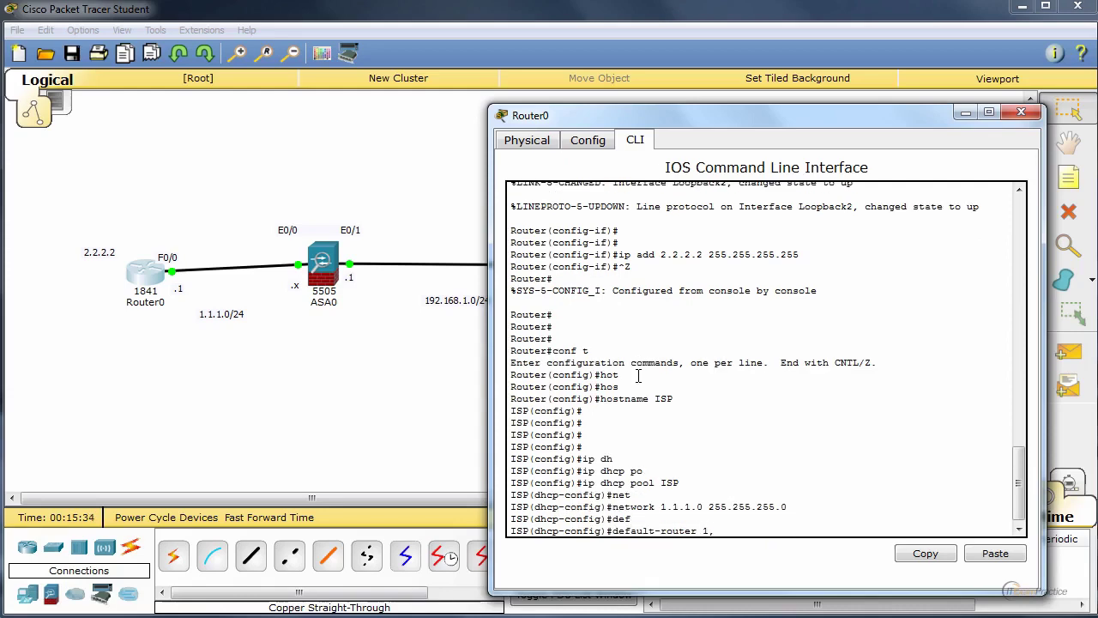
{"action": "type", "text": "1,"}
{"action": "key", "text": "BackSpace"}
{"action": "type", "text": ".1.1.1"}
{"action": "key", "text": "Return"}
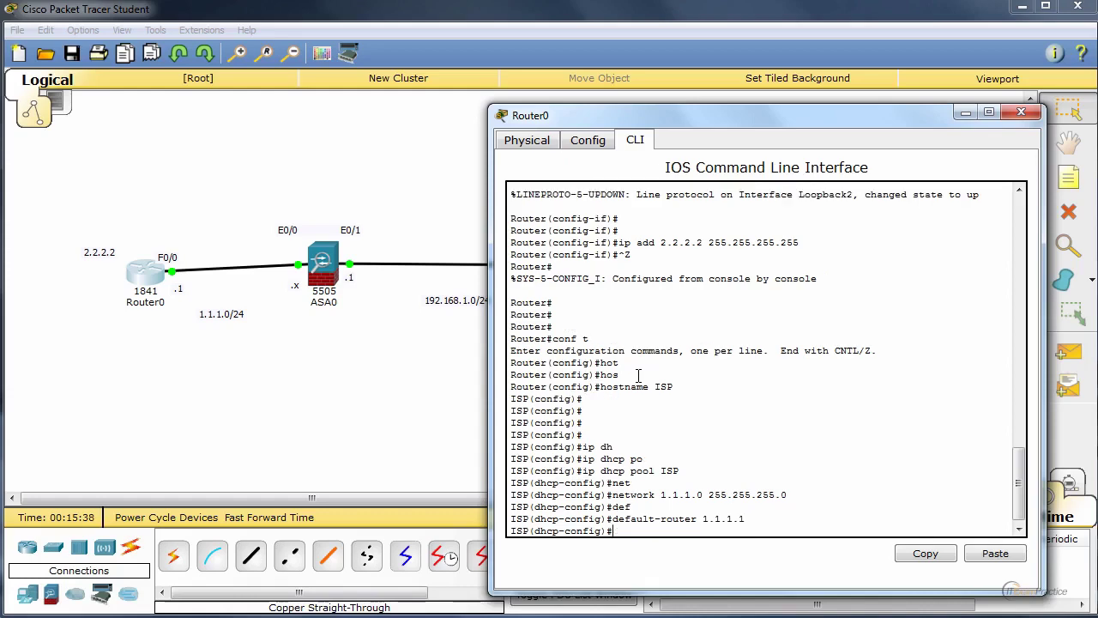
{"action": "key", "text": "ctrl+z"}
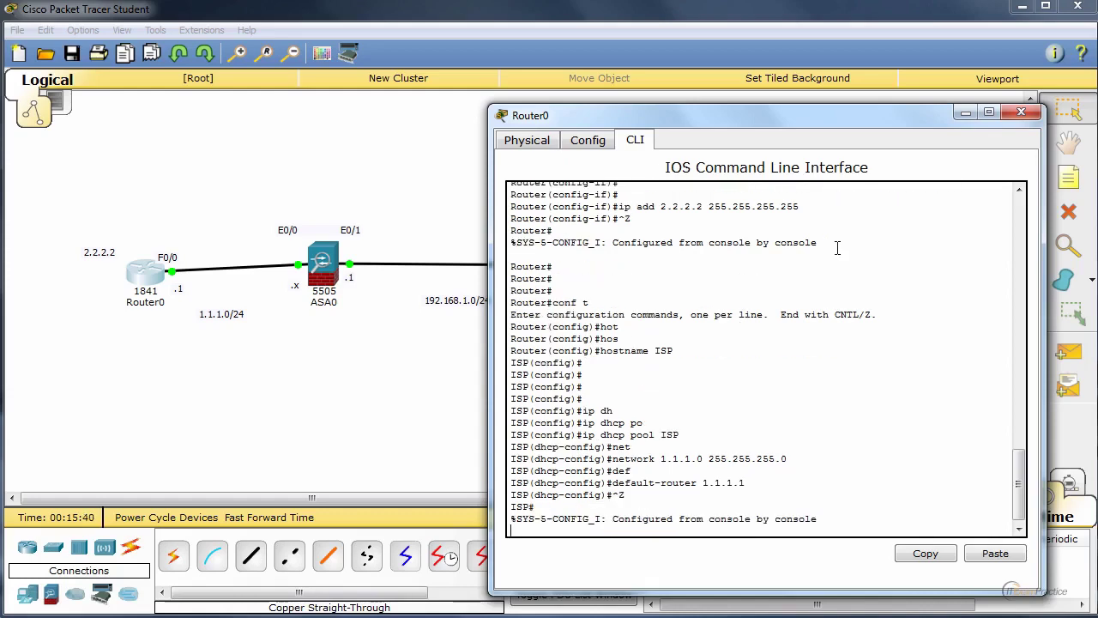
- Close Router0's console and bring up ASA0's command line
{"action": "left_click", "coordinate": [1021, 114]}
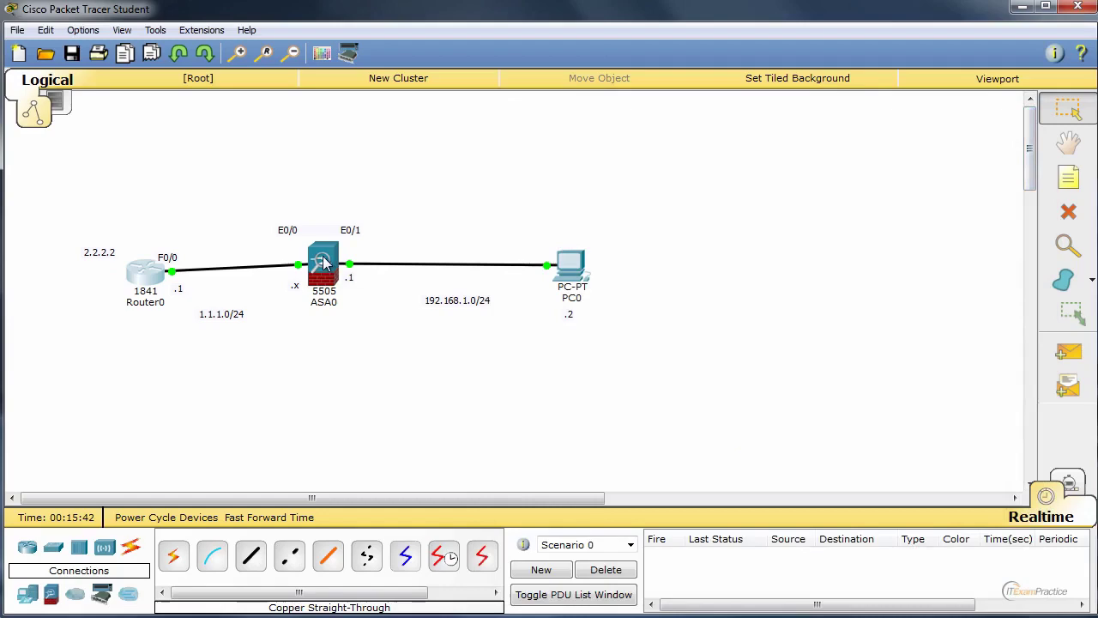
{"action": "left_click", "coordinate": [322, 256]}
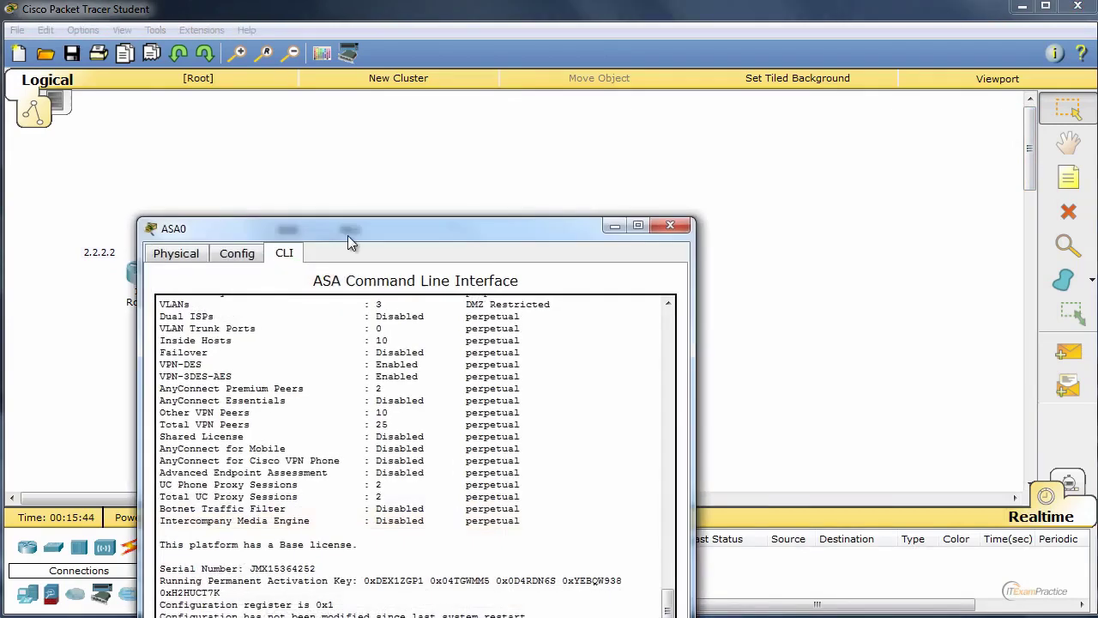
{"action": "left_click_drag", "start_coordinate": [348, 235], "coordinate": [586, 179]}
- Page through ASA0's running-config, highlighting Ethernet0/0's vlan 2 and Vlan2's ip address dhcp
{"action": "type", "text": "sh run"}
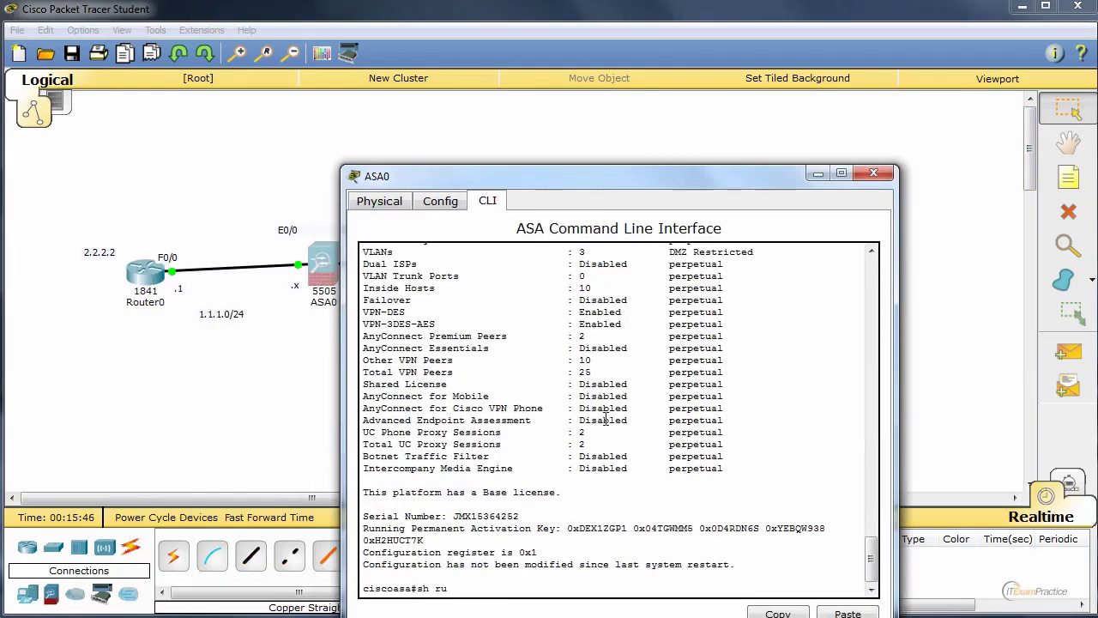
{"action": "key", "text": "Return"}
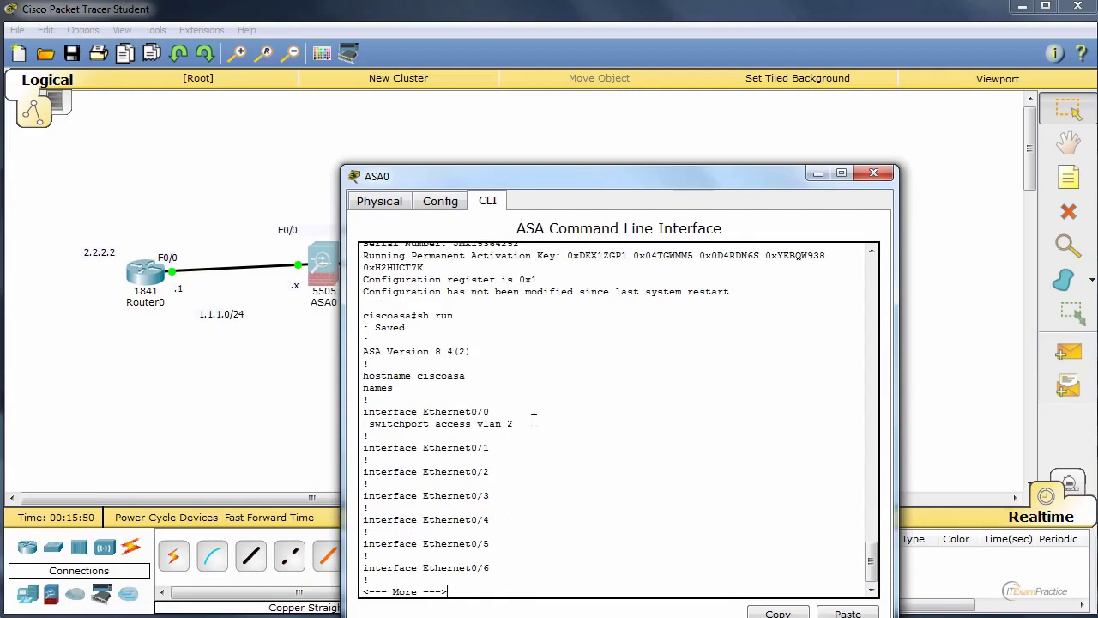
{"action": "left_click_drag", "start_coordinate": [533, 420], "coordinate": [431, 420]}
{"action": "key", "text": "Return"}
{"action": "key", "text": "Return"}
{"action": "key", "text": "Return"}
{"action": "key", "text": "Return"}
{"action": "key", "text": "Return"}
{"action": "key", "text": "Return"}
{"action": "key", "text": "Return"}
{"action": "key", "text": "Return"}
{"action": "key", "text": "Return"}
{"action": "key", "text": "Return"}
{"action": "key", "text": "Return"}
{"action": "key", "text": "Return"}
{"action": "key", "text": "Return"}
{"action": "key", "text": "Return"}
{"action": "key", "text": "Return"}
{"action": "key", "text": "Return"}
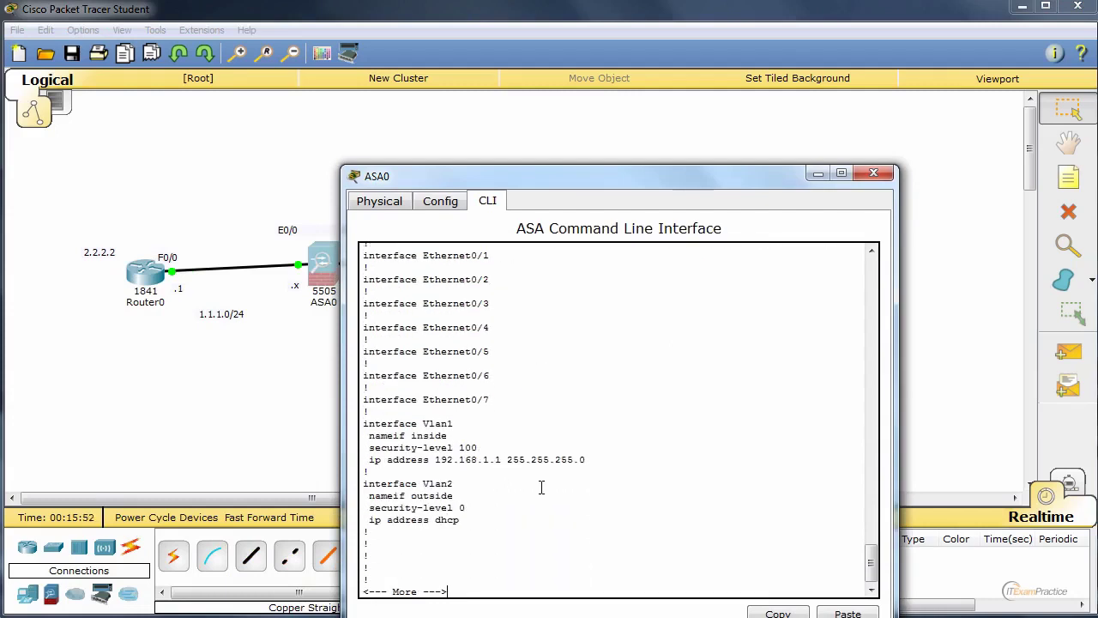
{"action": "left_click_drag", "start_coordinate": [474, 520], "coordinate": [359, 483]}
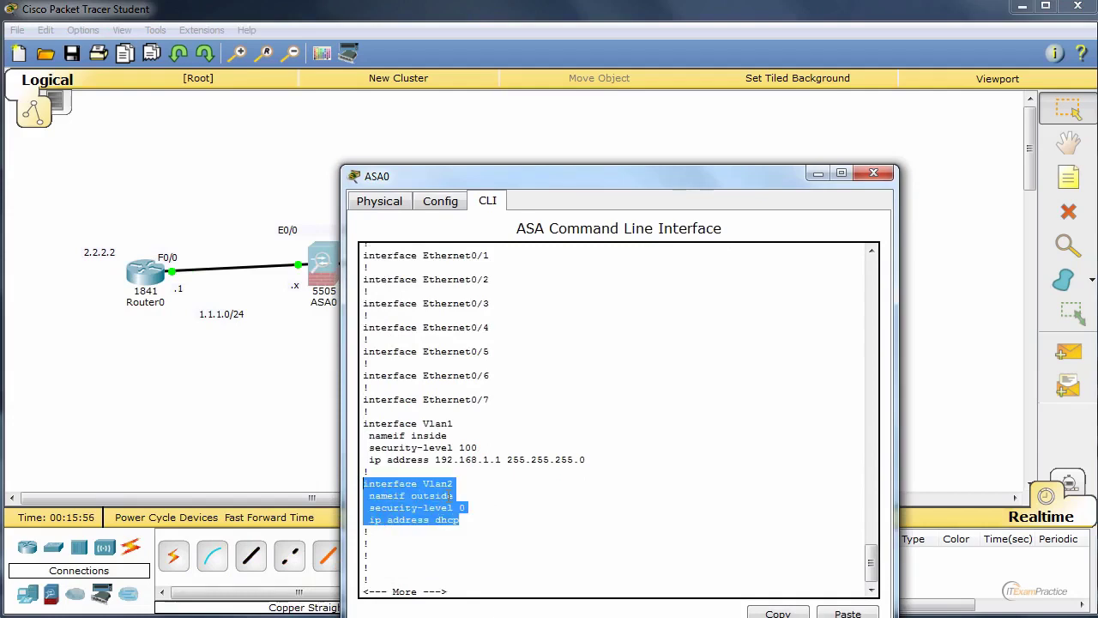
{"action": "left_click", "coordinate": [471, 519]}
{"action": "left_click_drag", "start_coordinate": [471, 519], "coordinate": [374, 521]}
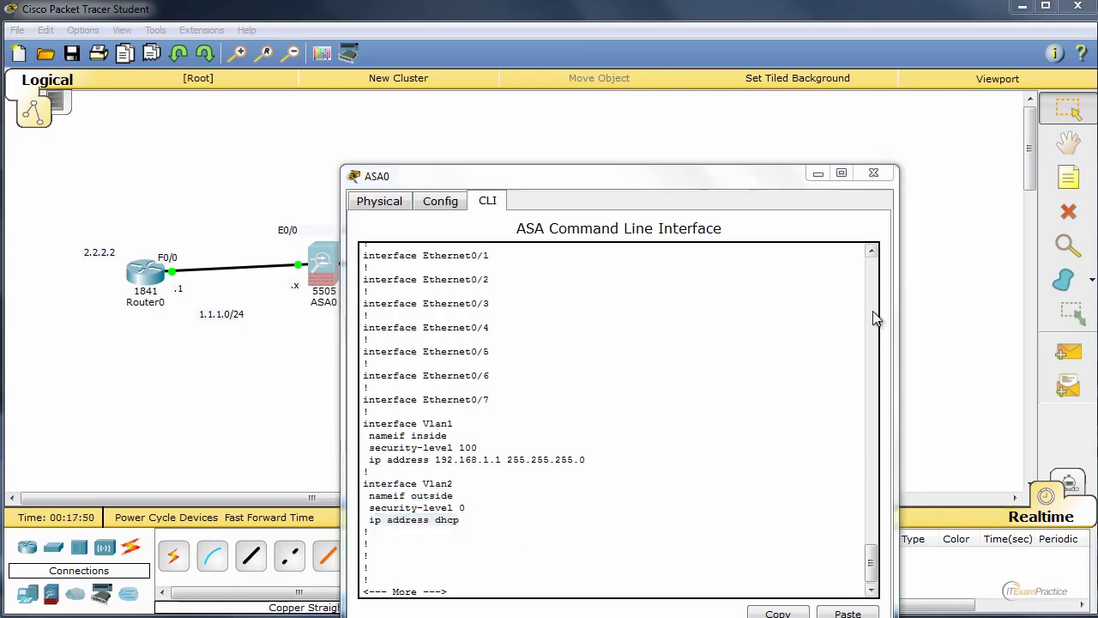
- Run show int ip brief and confirm Vlan2 learned 1.1.1.2 by DHCP
{"action": "left_click", "coordinate": [697, 437]}
{"action": "key", "text": "space"}
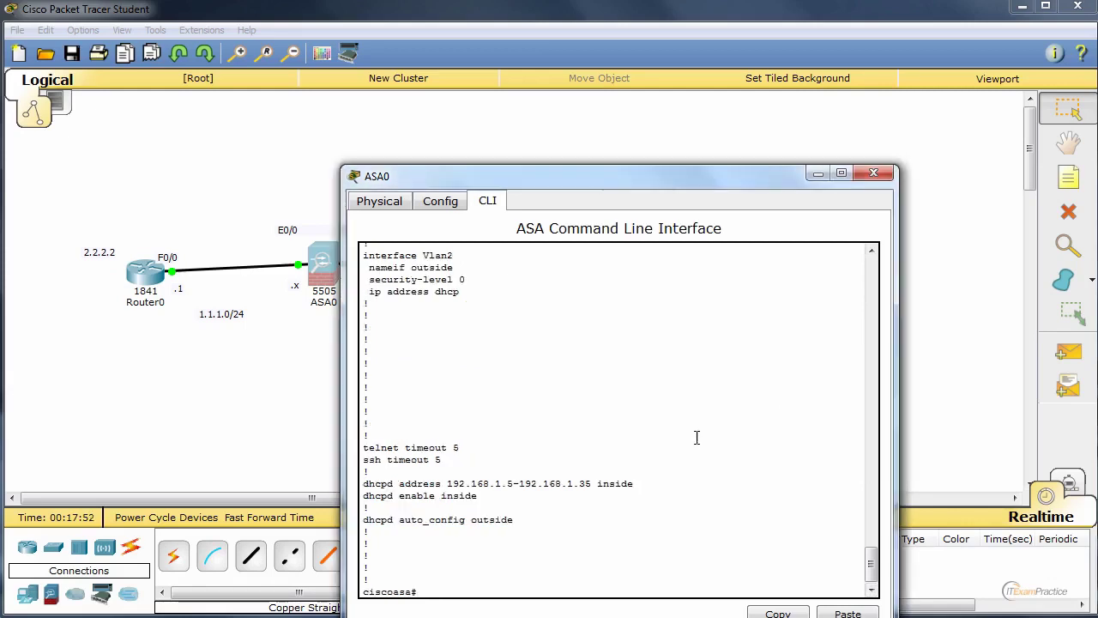
{"action": "type", "text": "sh int ip brie"}
{"action": "key", "text": "Return"}
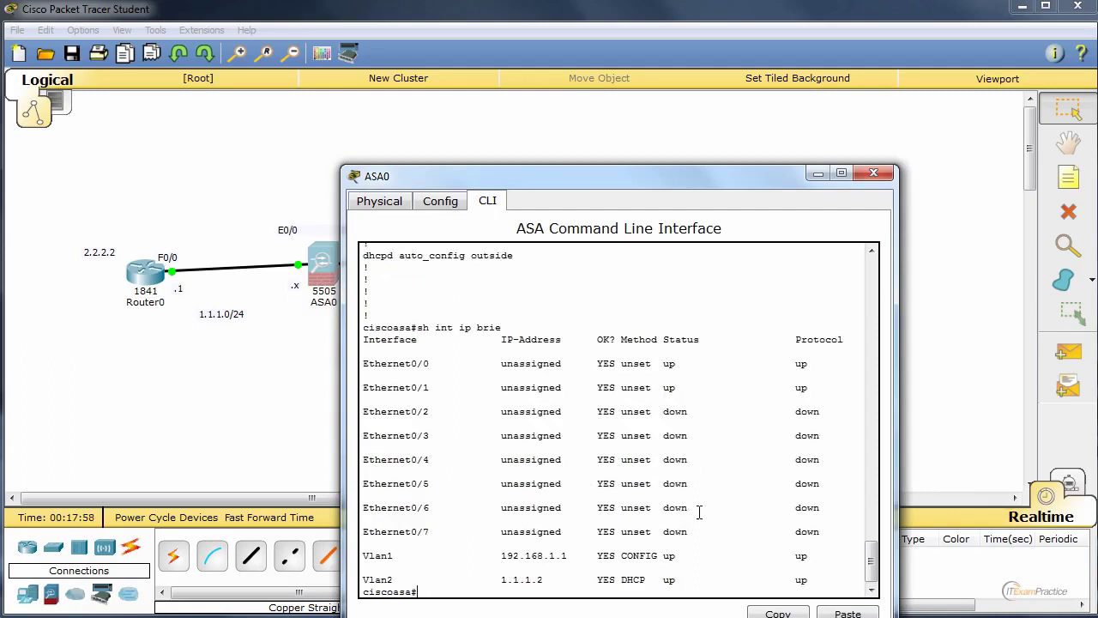
{"action": "left_click_drag", "start_coordinate": [497, 580], "coordinate": [544, 582]}
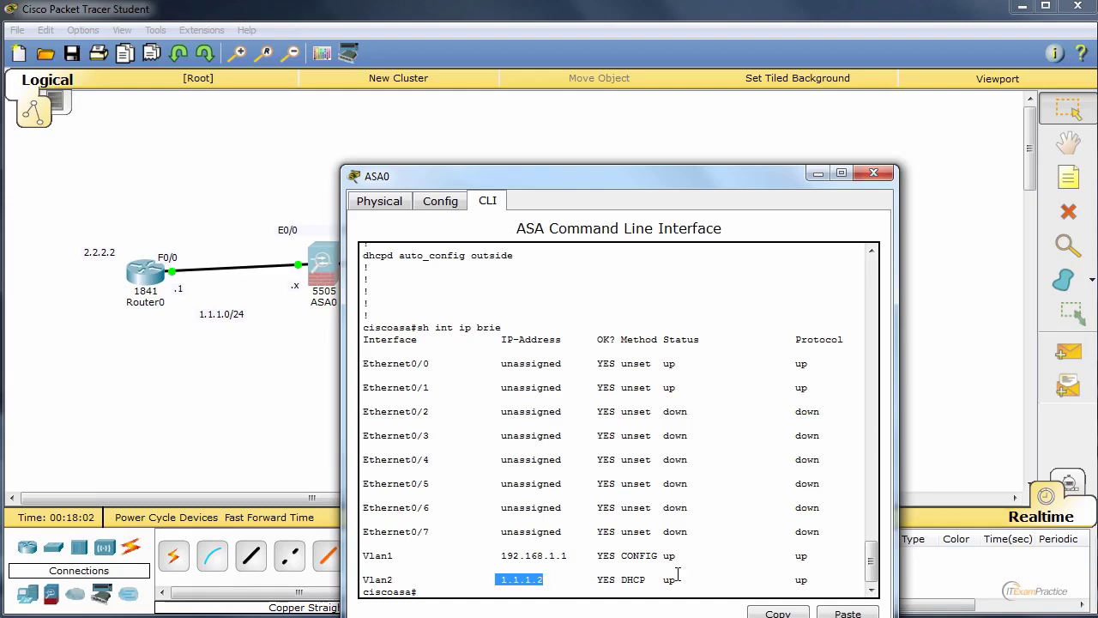
- Ping 1.1.1.1 from ASA0, getting 80 percent success
{"action": "type", "text": "ping 1.1.1.1"}
{"action": "key", "text": "Return"}
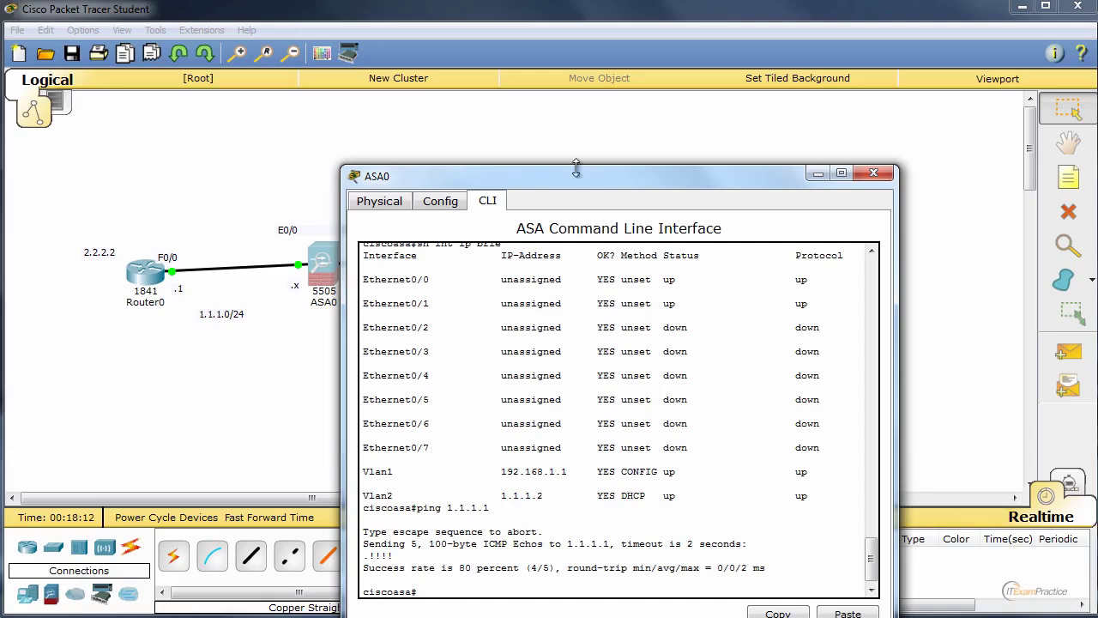
{"action": "left_click_drag", "start_coordinate": [578, 180], "coordinate": [649, 108]}
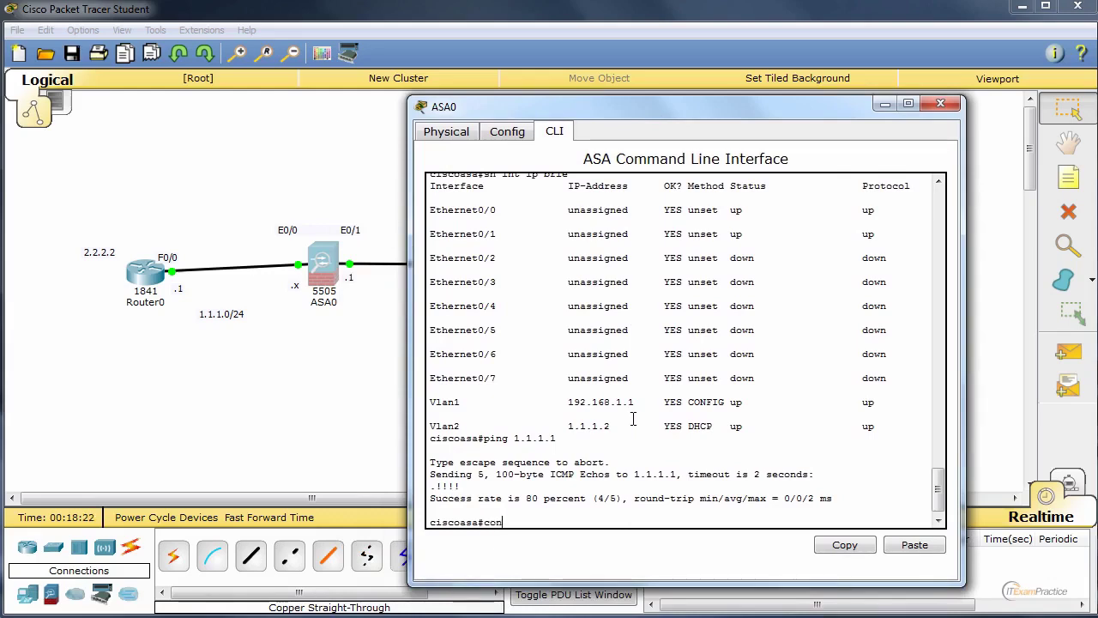
- Check the routing table, then add route outside 0.0.0.0 0.0.0.0 1.1.1.1
{"action": "type", "text": "sh route"}
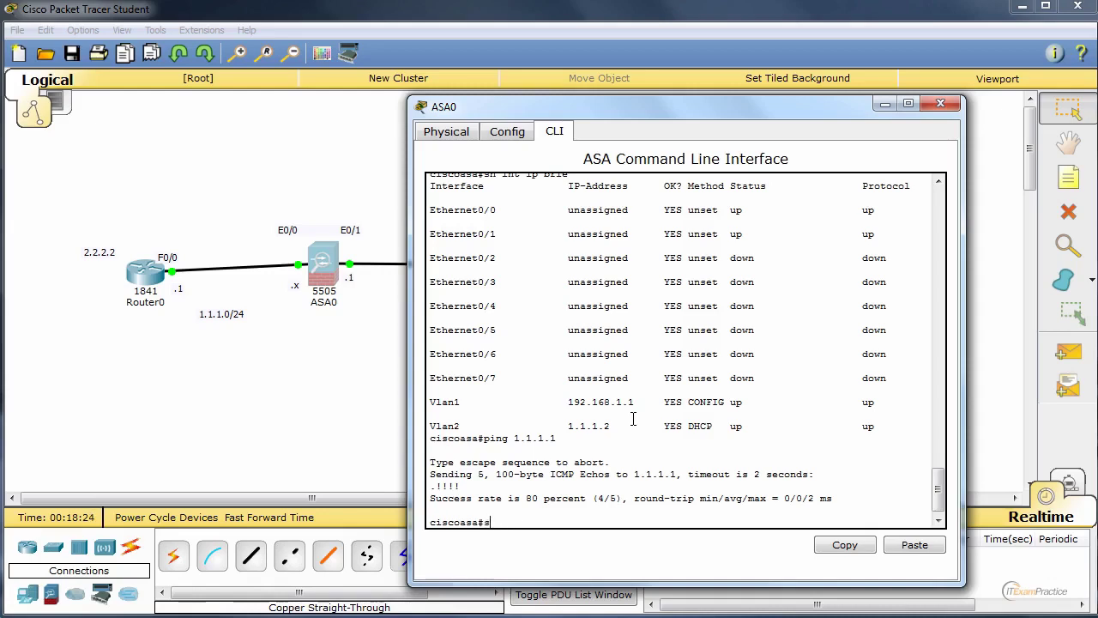
{"action": "key", "text": "Return"}
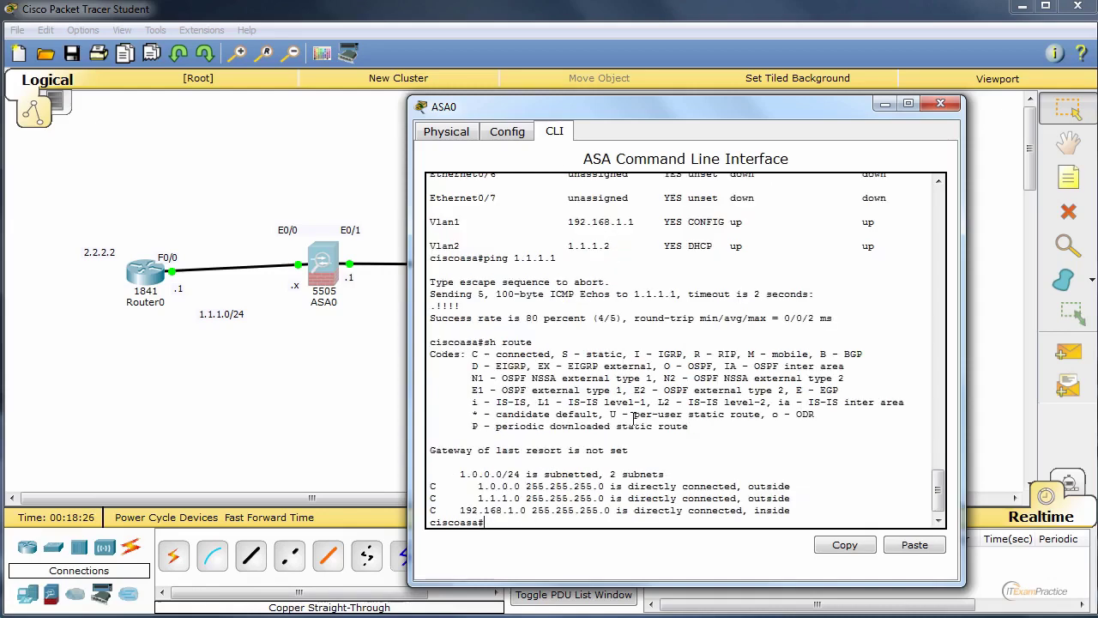
{"action": "type", "text": "conf t"}
{"action": "key", "text": "Return"}
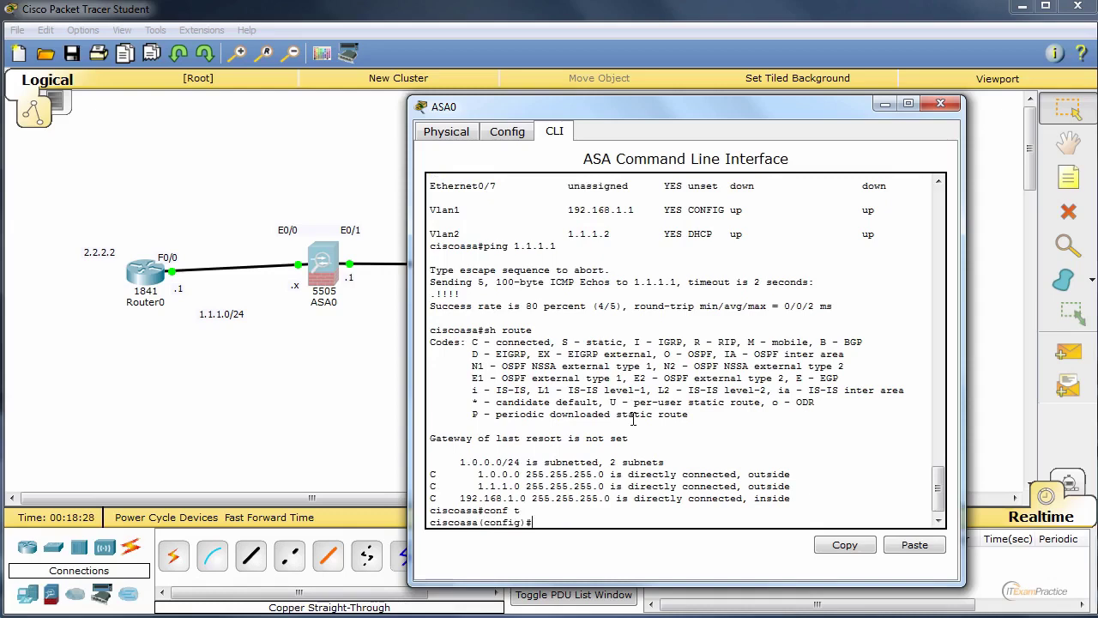
{"action": "type", "text": "route ou"}
{"action": "key", "text": "Tab"}
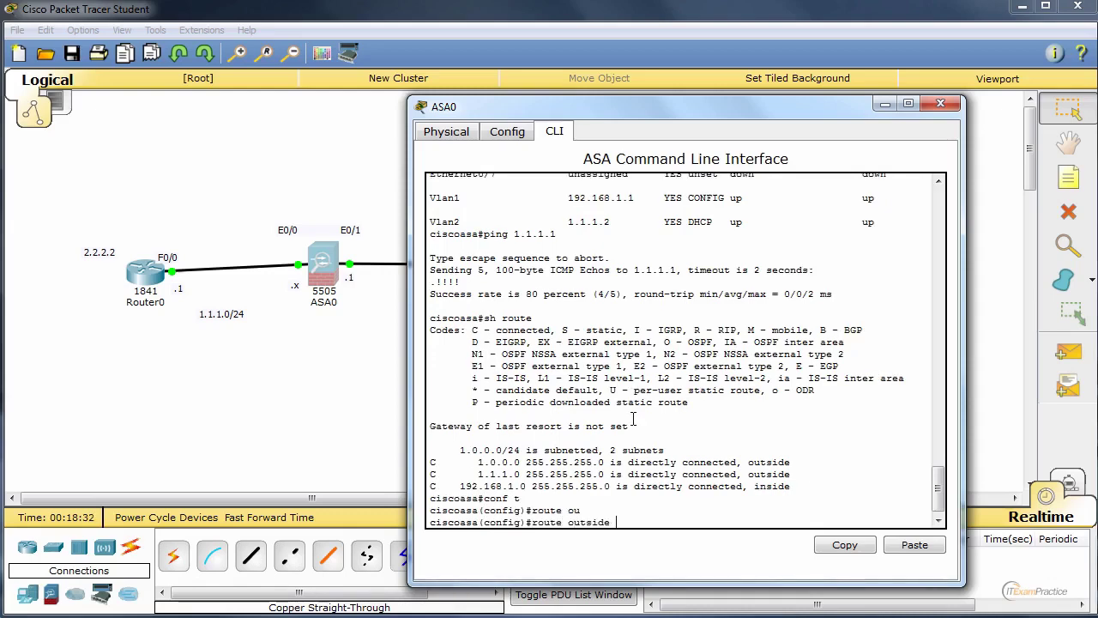
{"action": "type", "text": "0.0.0.0 0.0.0.0 1.1.1.1"}
{"action": "key", "text": "Return"}
{"action": "key", "text": "ctrl+z"}
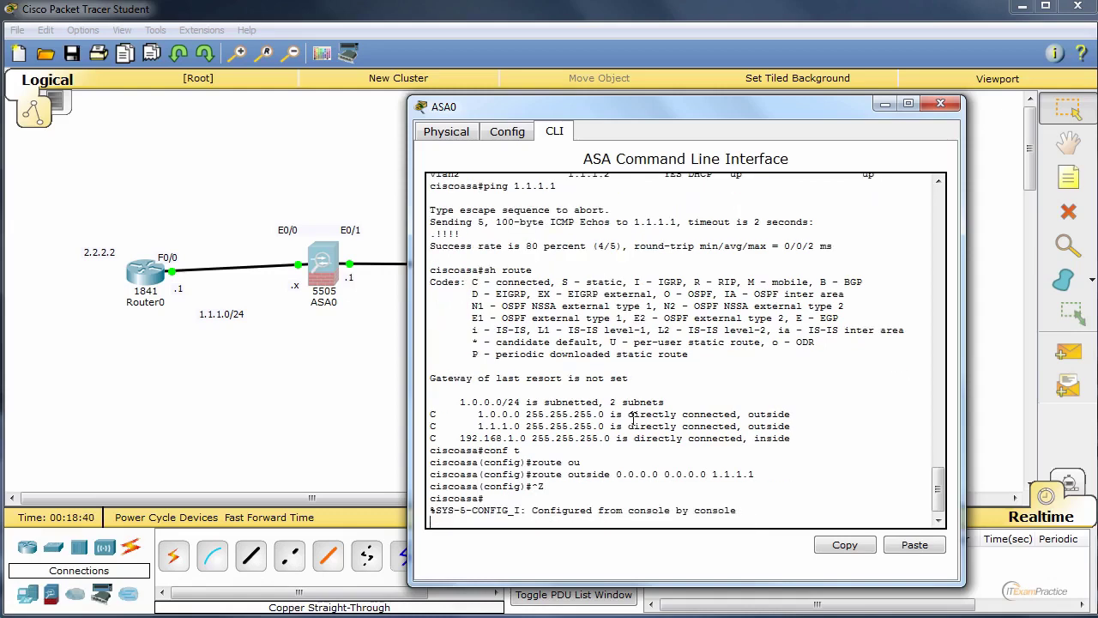
{"action": "key", "text": "Return"}
{"action": "key", "text": "Return"}
{"action": "key", "text": "Return"}
{"action": "key", "text": "Return"}
{"action": "key", "text": "Return"}
{"action": "key", "text": "Return"}
- Ping 2.2.2.2 twice from ASA0, reaching 100 percent success
{"action": "type", "text": "pi"}
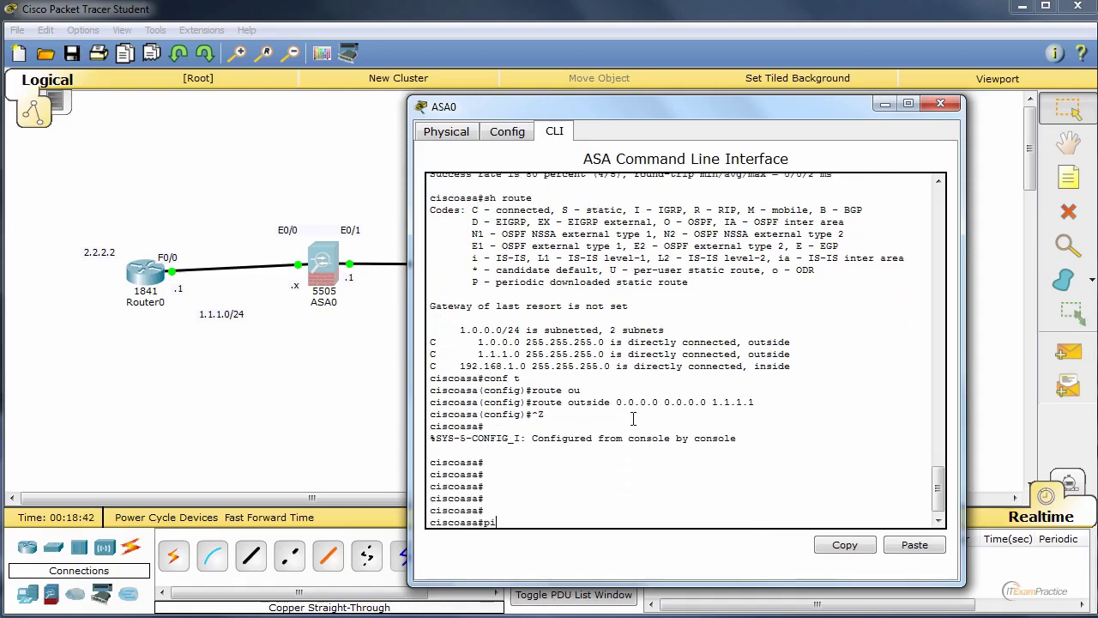
{"action": "type", "text": "ng 2.2.2.2"}
{"action": "key", "text": "Return"}
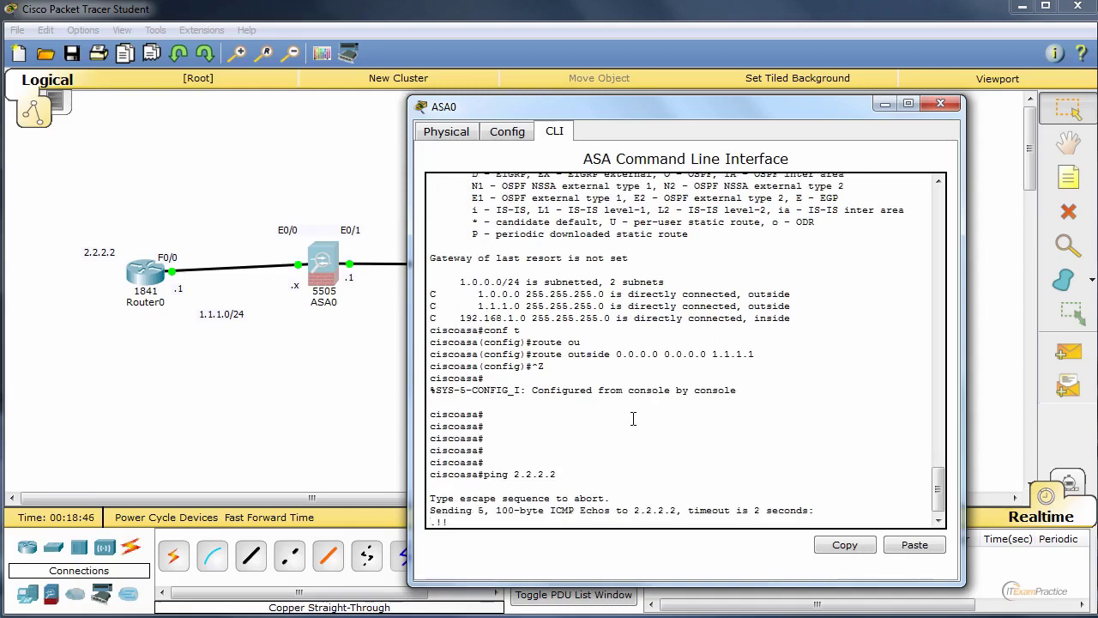
{"action": "key", "text": "Up"}
{"action": "key", "text": "Return"}
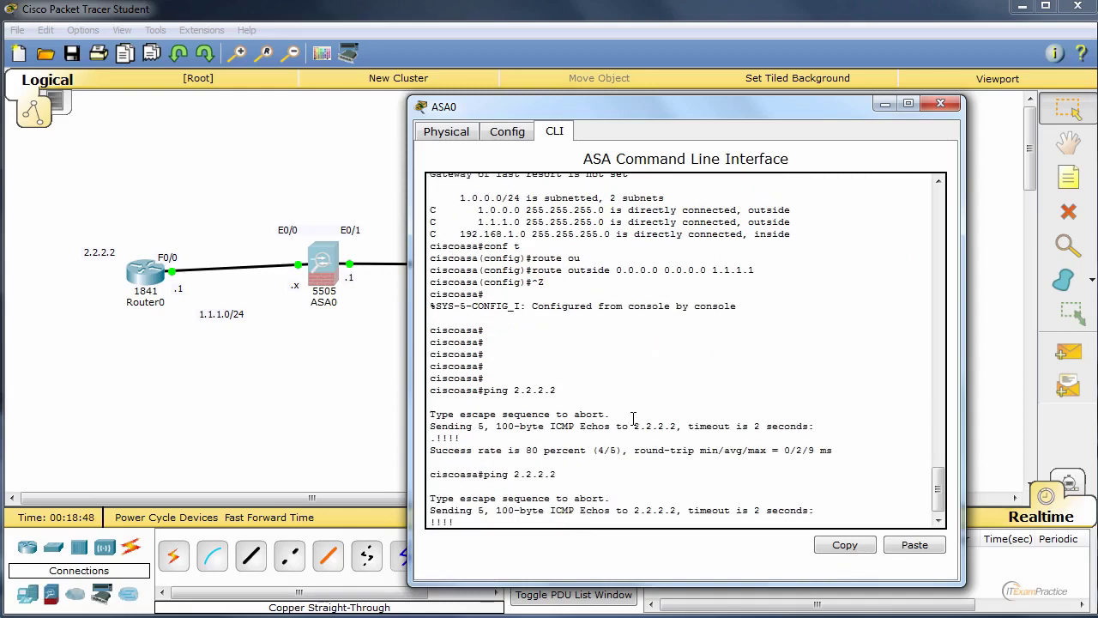
- Give PC0 static IP 192.168.1.2, mask 255.255.255.0, default gateway 192.168.1.1
{"action": "left_click", "coordinate": [941, 104]}
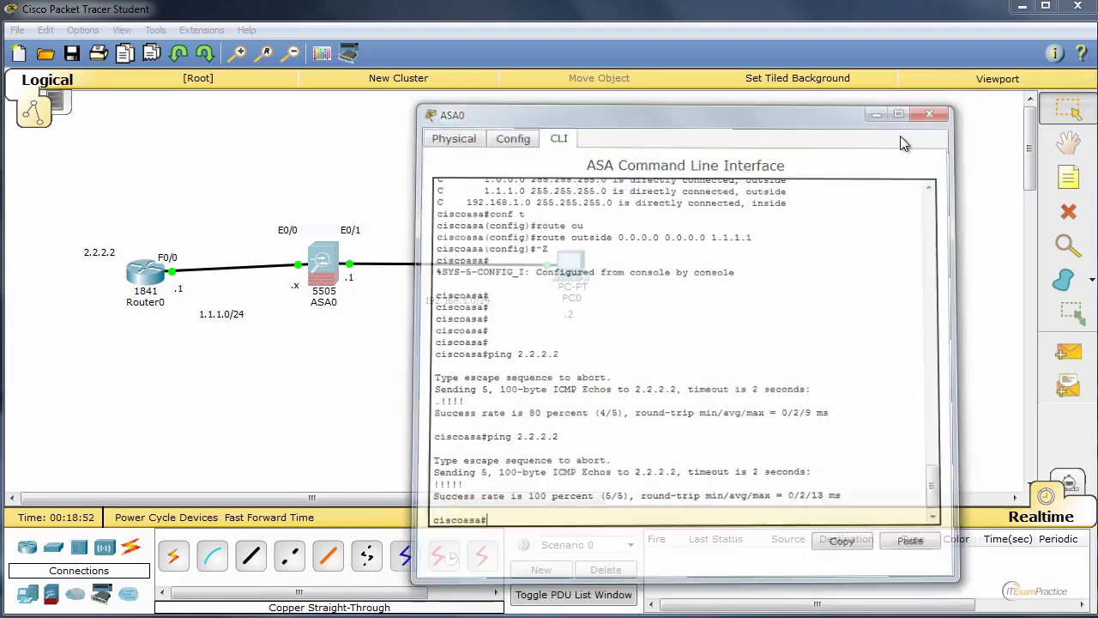
{"action": "left_click", "coordinate": [570, 266]}
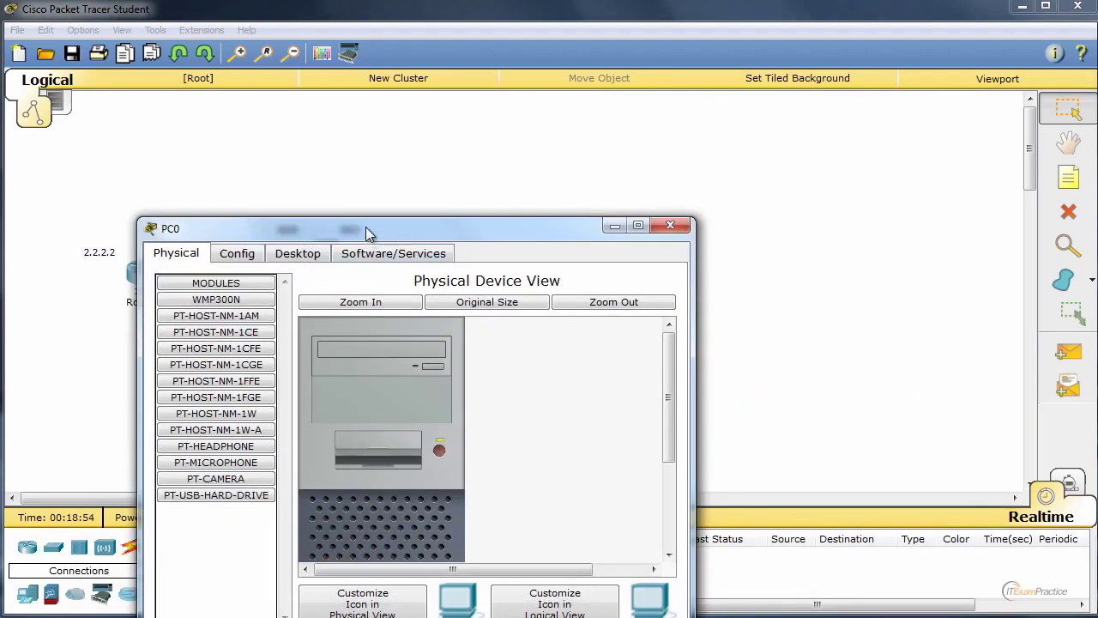
{"action": "left_click_drag", "start_coordinate": [362, 222], "coordinate": [865, 145]}
{"action": "left_click", "coordinate": [743, 171]}
{"action": "left_click", "coordinate": [804, 171]}
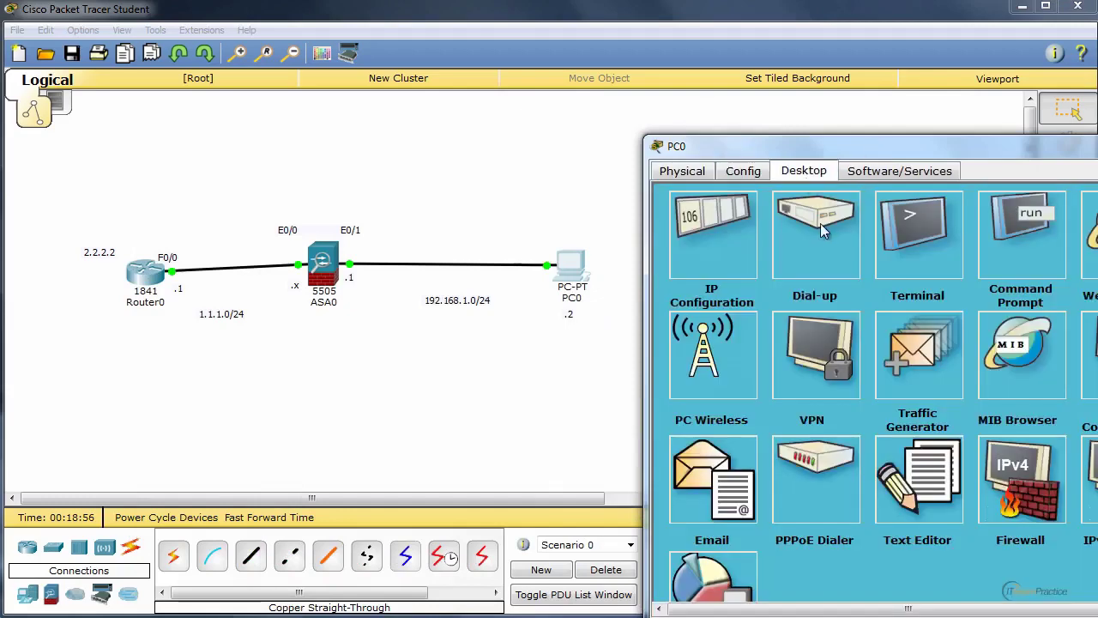
{"action": "left_click", "coordinate": [755, 283]}
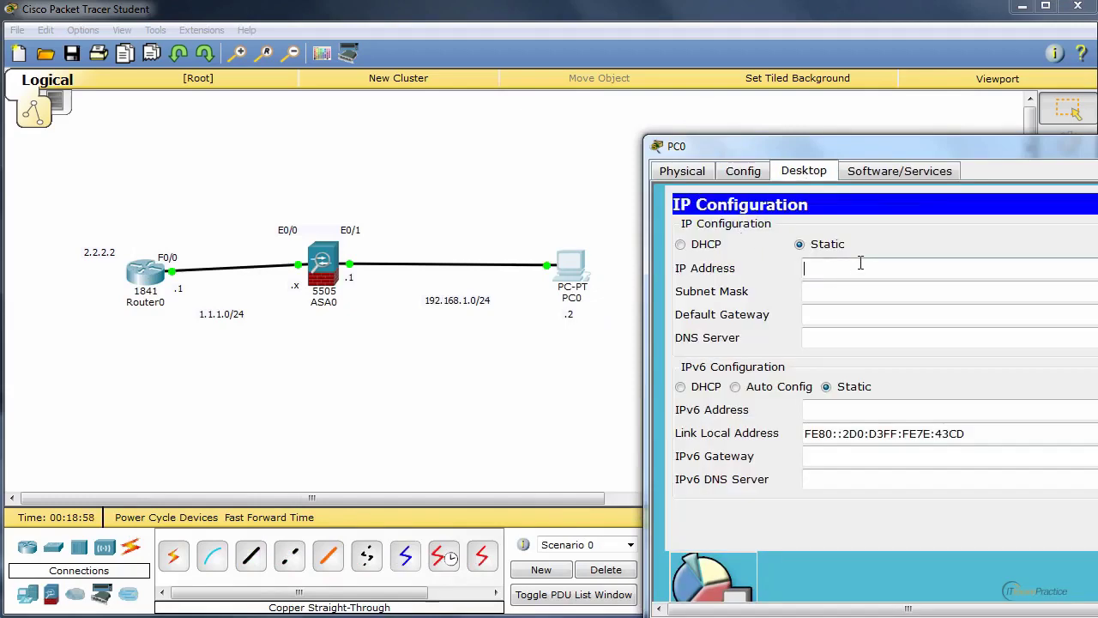
{"action": "type", "text": "192.168.1.2"}
{"action": "key", "text": "Tab"}
{"action": "key", "text": "Tab"}
{"action": "type", "text": "192"}
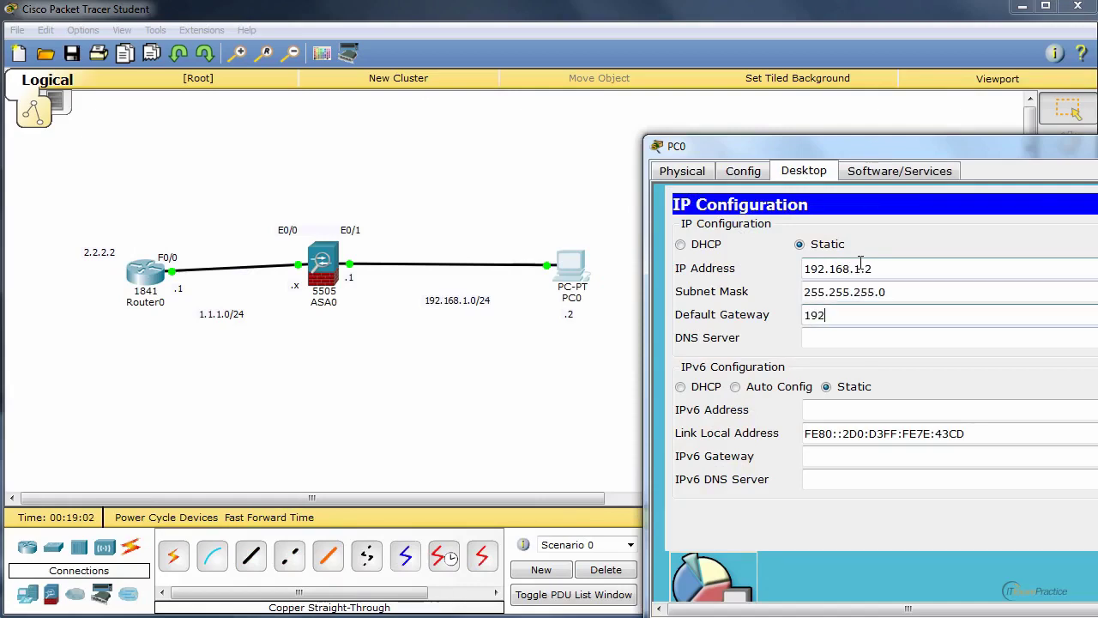
{"action": "type", "text": ".168.1.1"}
{"action": "left_click", "coordinate": [1096, 204]}
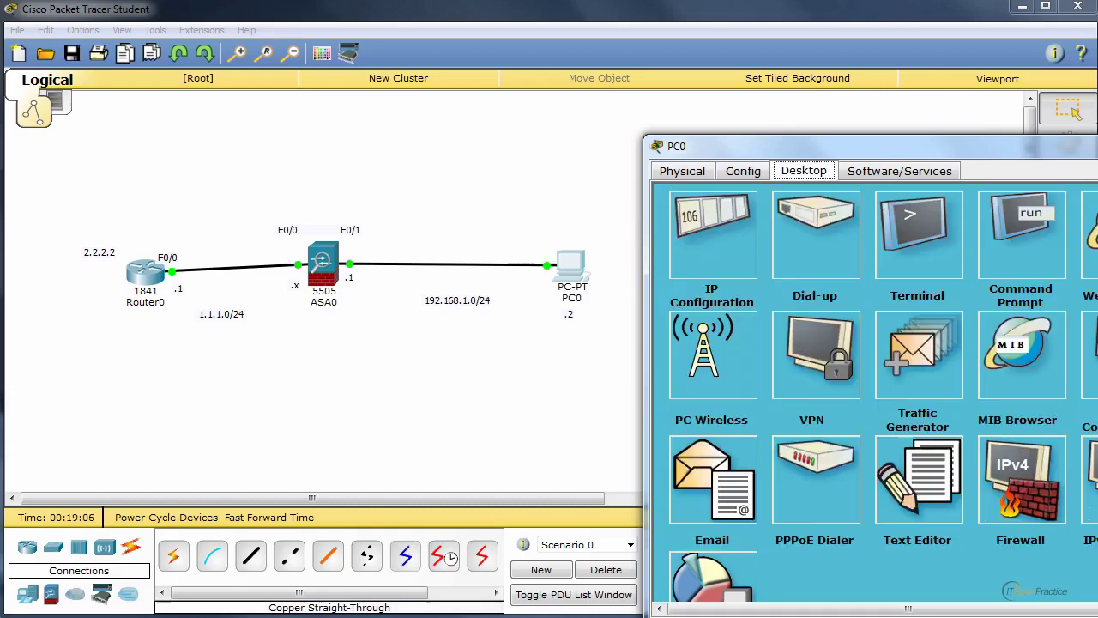
- Close PC0, reopen ASA0's console and enter global configuration mode
{"action": "left_click", "coordinate": [1096, 145]}
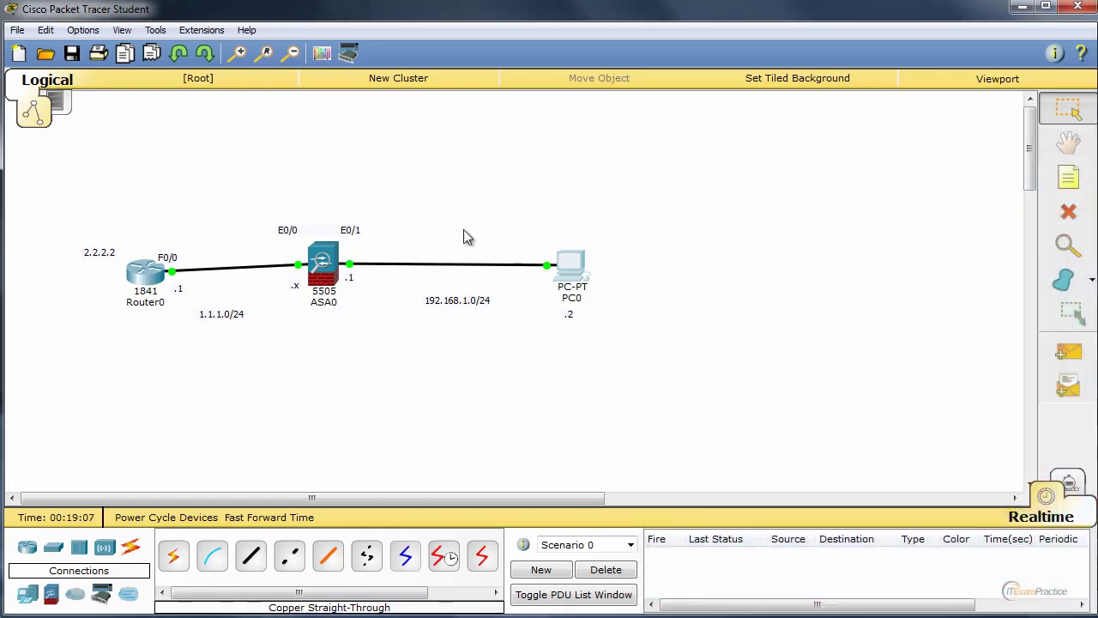
{"action": "left_click", "coordinate": [340, 275]}
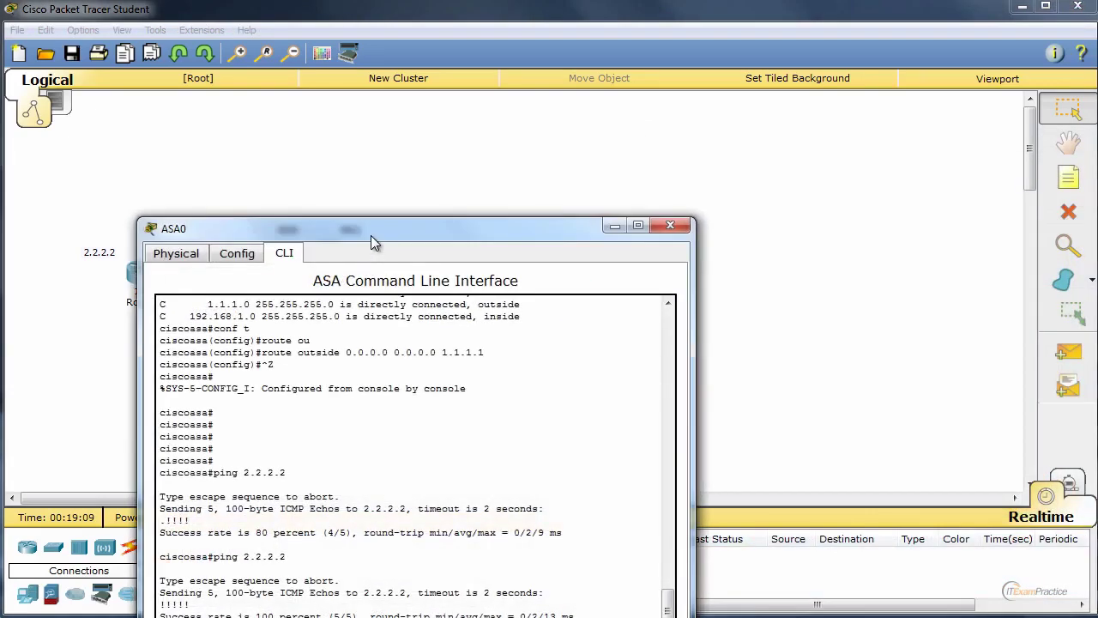
{"action": "left_click_drag", "start_coordinate": [371, 233], "coordinate": [741, 150]}
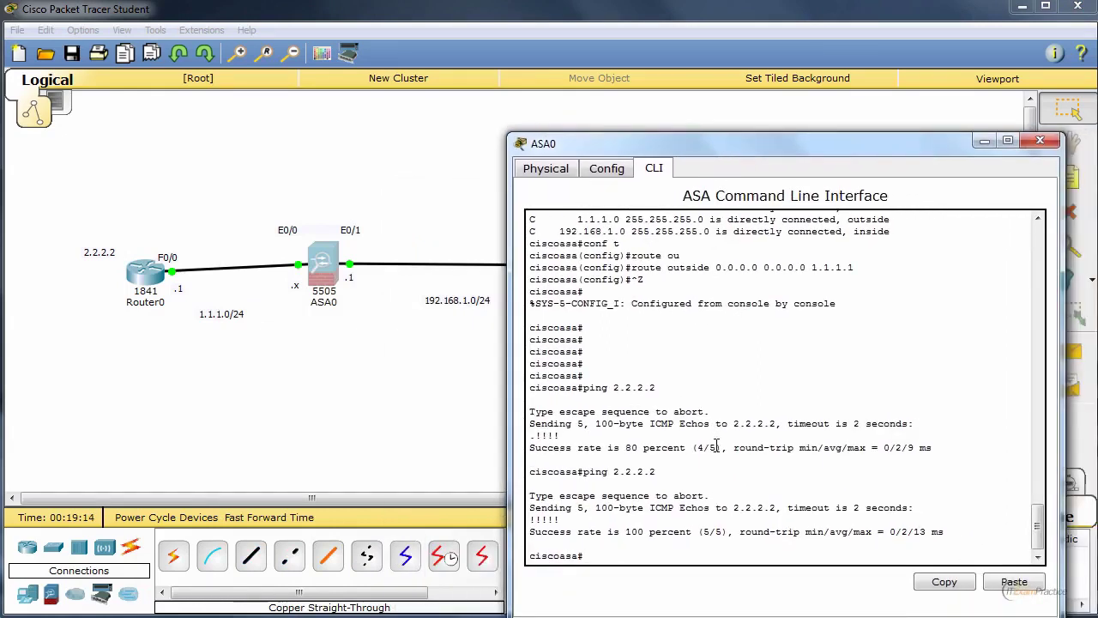
{"action": "type", "text": "conf t"}
{"action": "key", "text": "Return"}
{"action": "key", "text": "Return"}
{"action": "key", "text": "Return"}
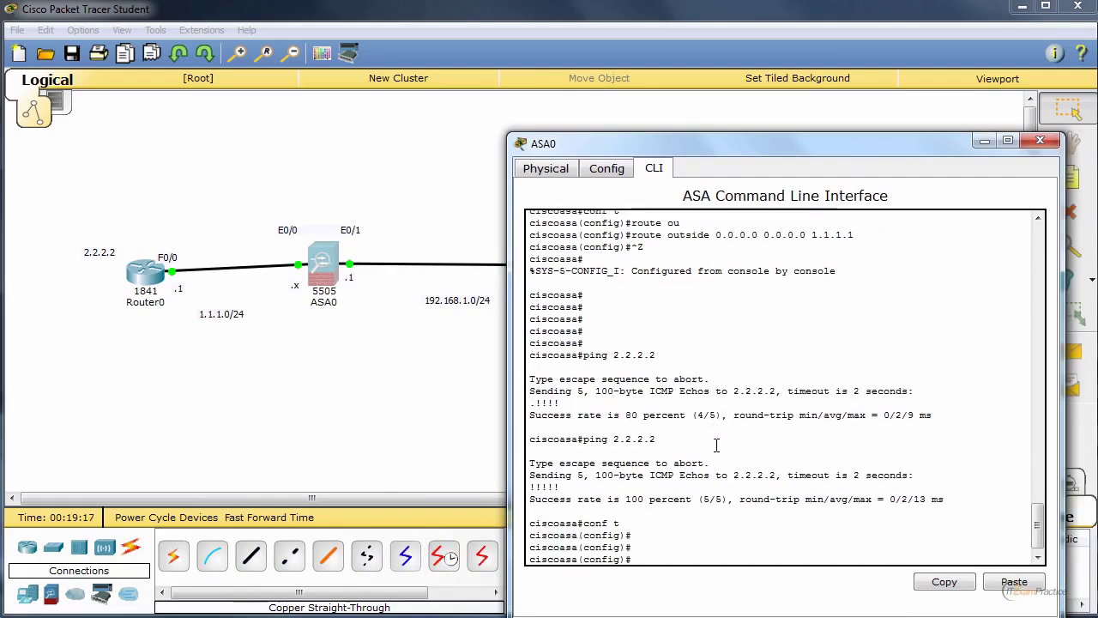
- Run show version and review the Base licence and feature lines
{"action": "type", "text": "do sh"}
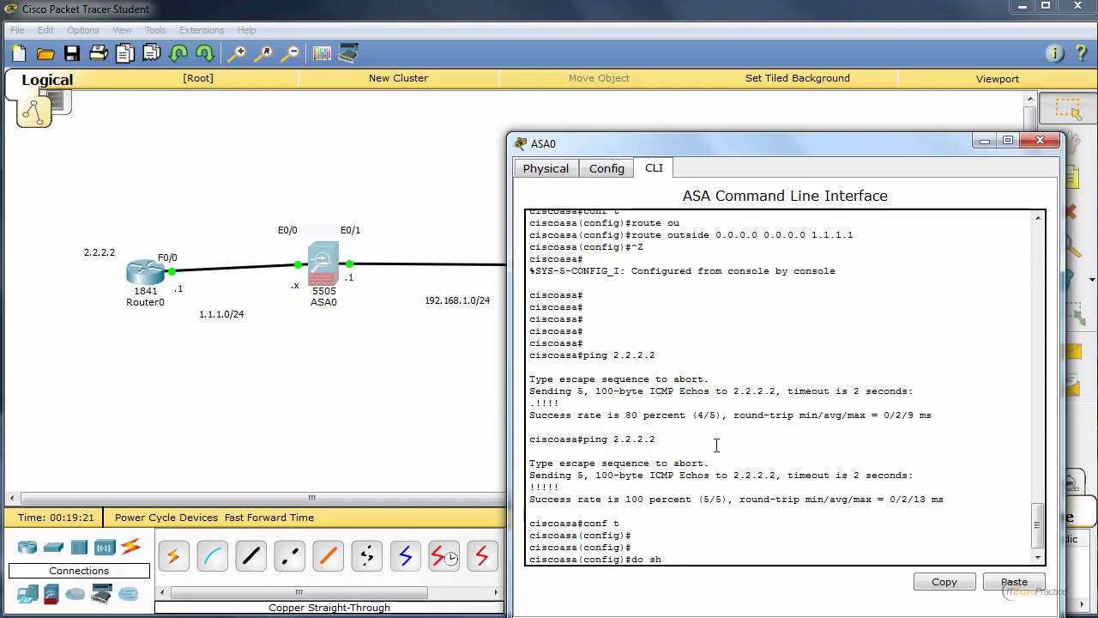
{"action": "key", "text": "BackSpace"}
{"action": "key", "text": "BackSpace"}
{"action": "key", "text": "BackSpace"}
{"action": "key", "text": "BackSpace"}
{"action": "key", "text": "BackSpace"}
{"action": "type", "text": "sh ver"}
{"action": "key", "text": "Return"}
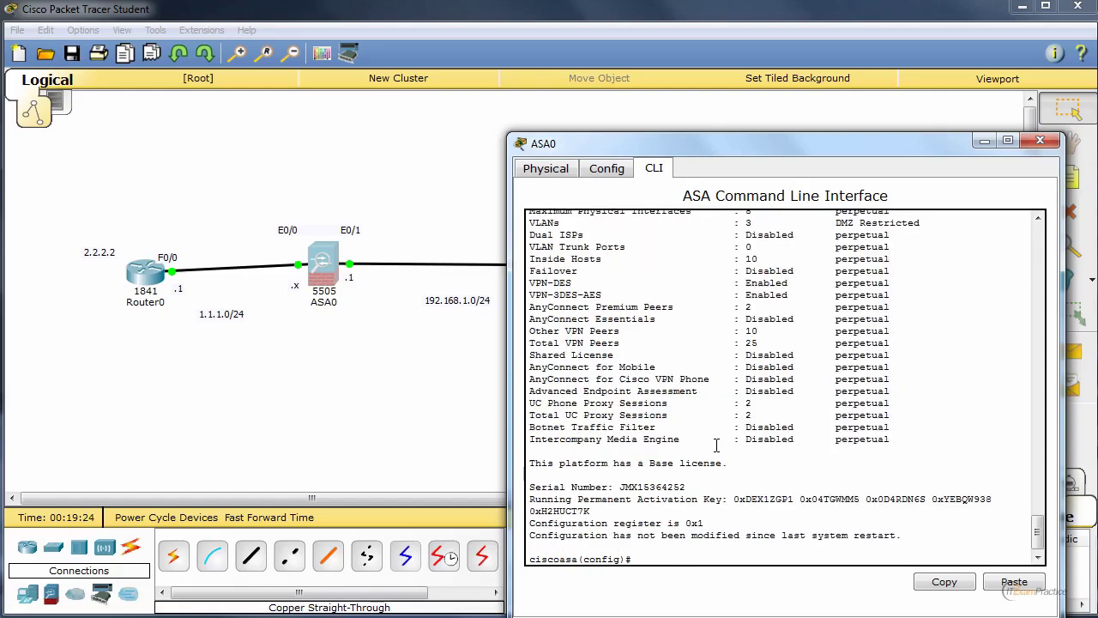
{"action": "scroll", "coordinate": [717, 445], "scroll_direction": "up", "scroll_amount": 10}
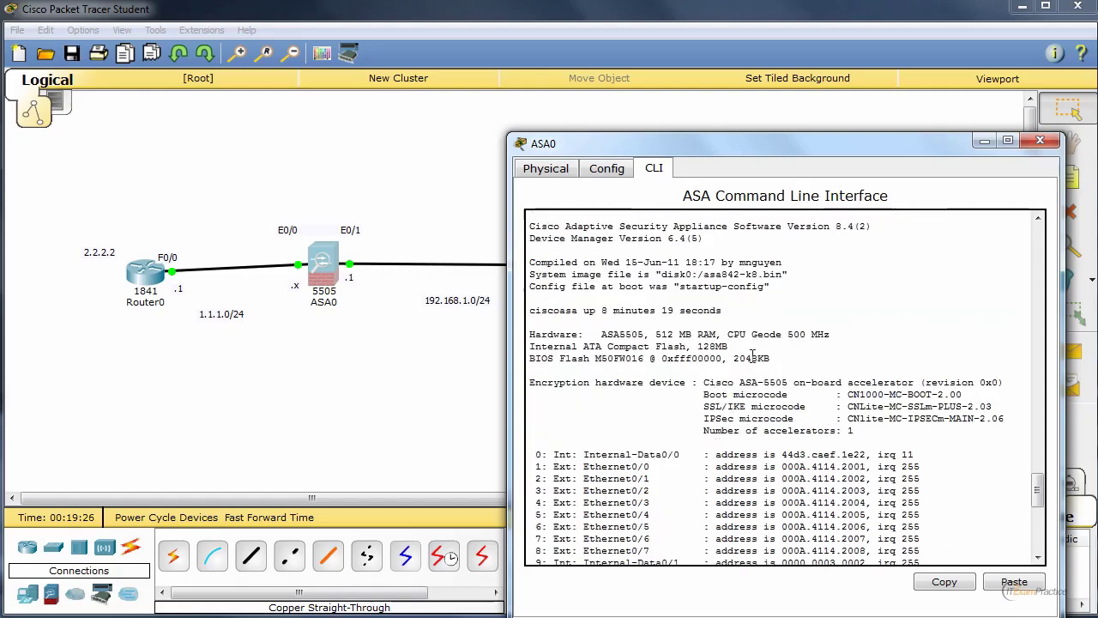
{"action": "left_click_drag", "start_coordinate": [714, 274], "coordinate": [792, 285]}
{"action": "type", "text": "q"}
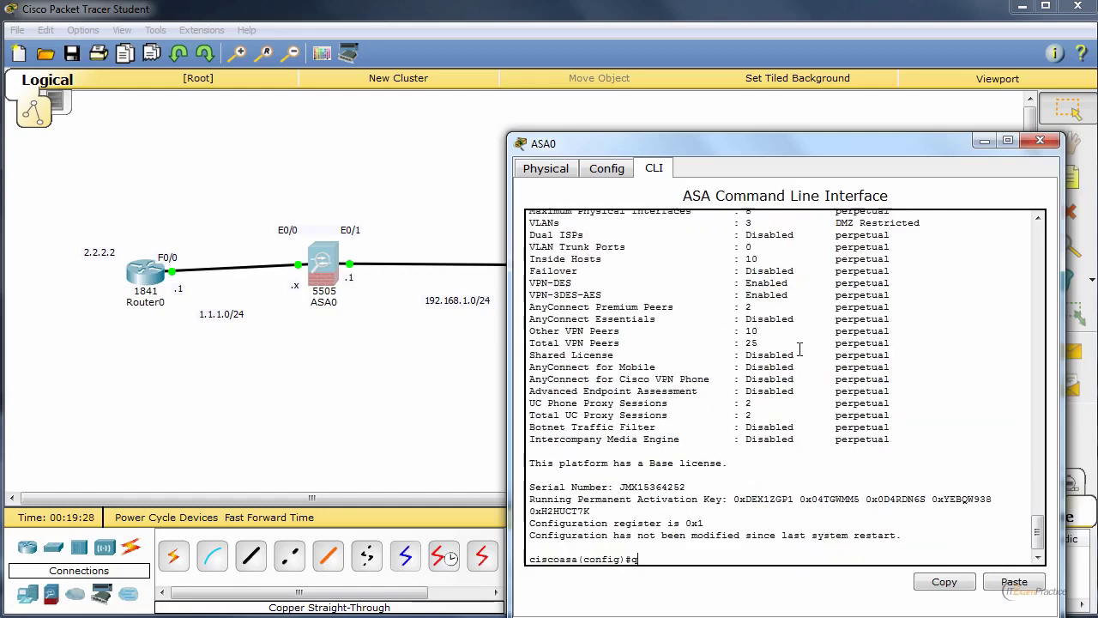
{"action": "key", "text": "BackSpace"}
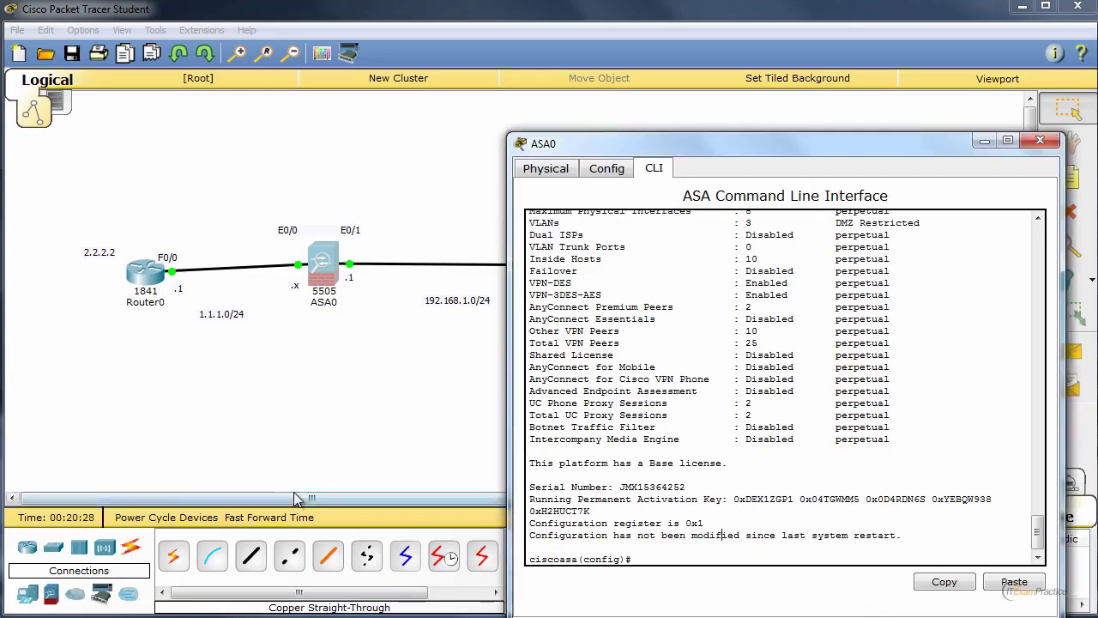
- Create network object NAT with subnet 192.168.1.0 255.255.255.0
{"action": "left_click_drag", "start_coordinate": [777, 144], "coordinate": [665, 84]}
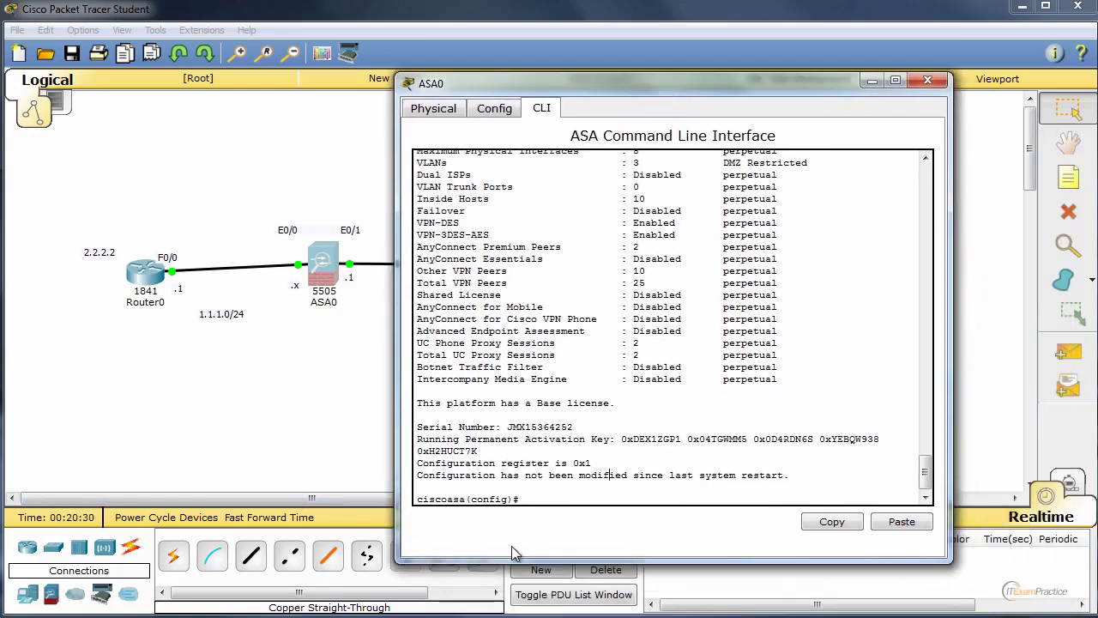
{"action": "key", "text": "Return"}
{"action": "key", "text": "Return"}
{"action": "key", "text": "Return"}
{"action": "type", "text": "objec"}
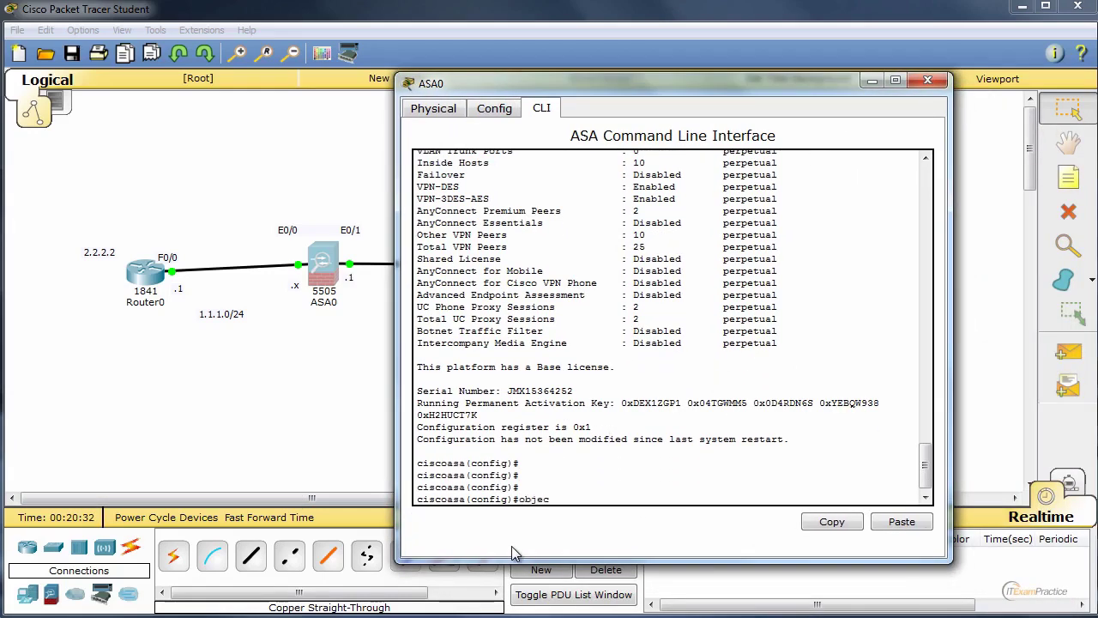
{"action": "type", "text": "t ne"}
{"action": "key", "text": "Tab"}
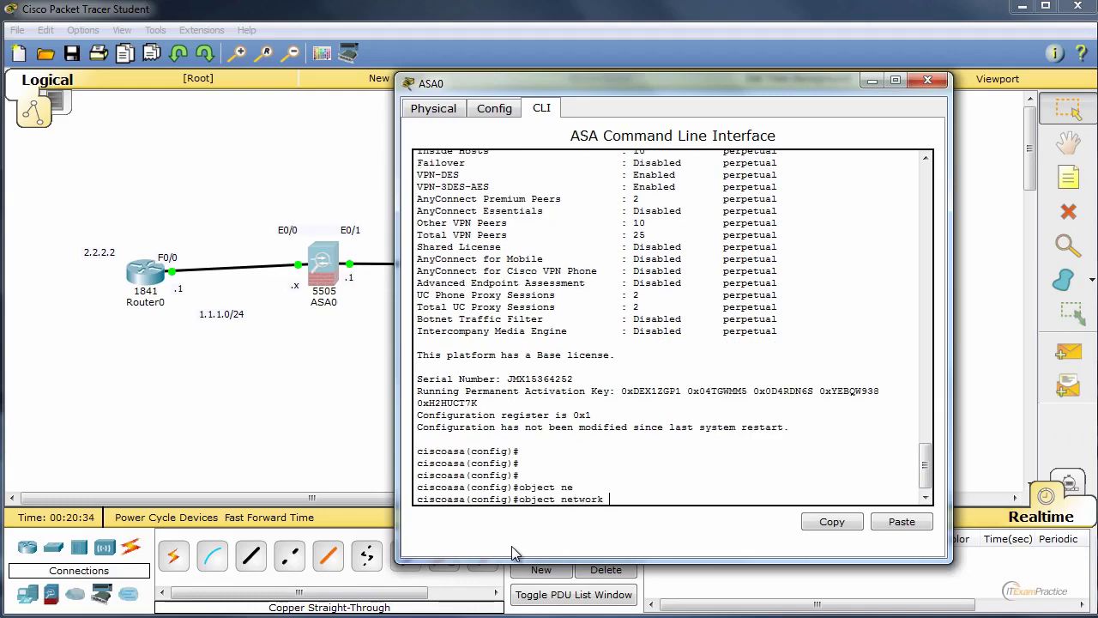
{"action": "type", "text": "?"}
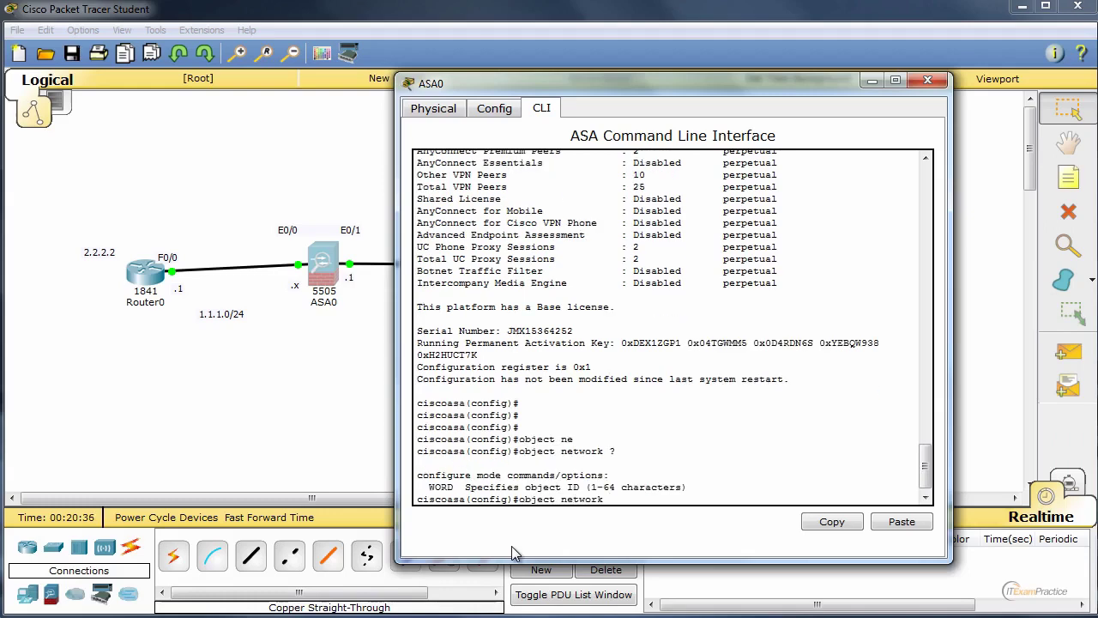
{"action": "type", "text": "NAT"}
{"action": "key", "text": "Return"}
{"action": "key", "text": "Return"}
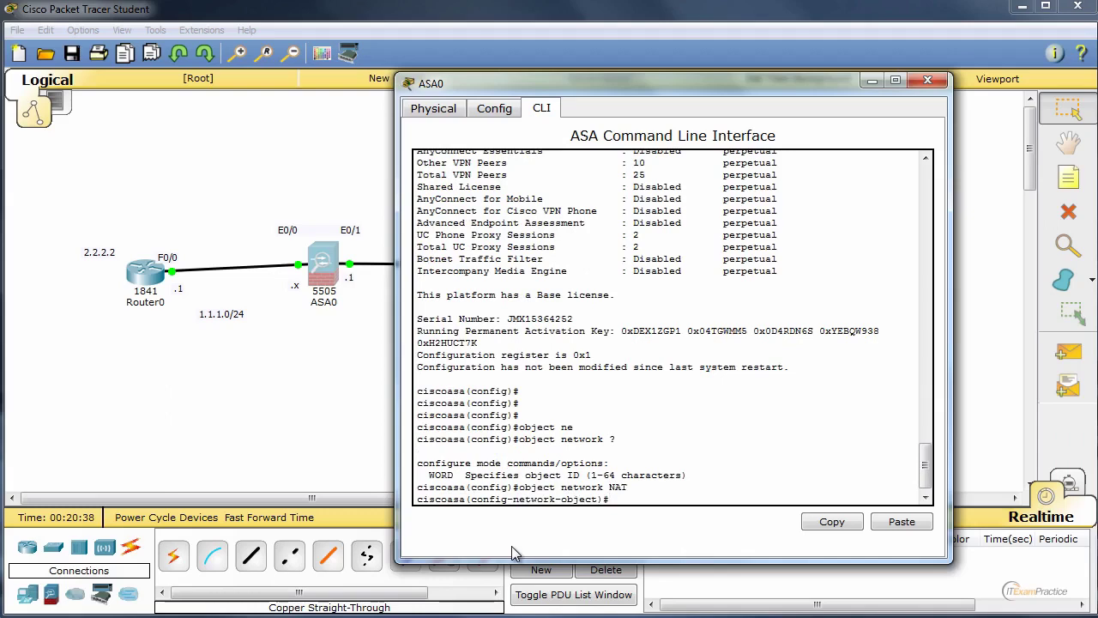
{"action": "type", "text": "sub"}
{"action": "key", "text": "Tab"}
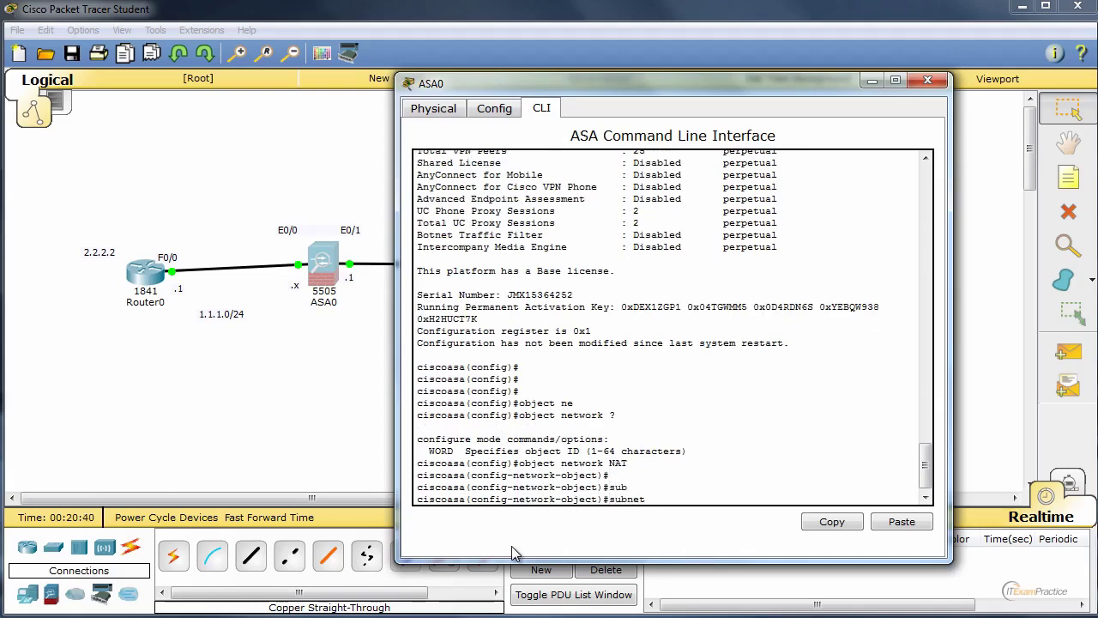
{"action": "type", "text": "192.168.1.0 255.255.255.0"}
{"action": "key", "text": "Return"}
{"action": "key", "text": "Return"}
{"action": "key", "text": "Return"}
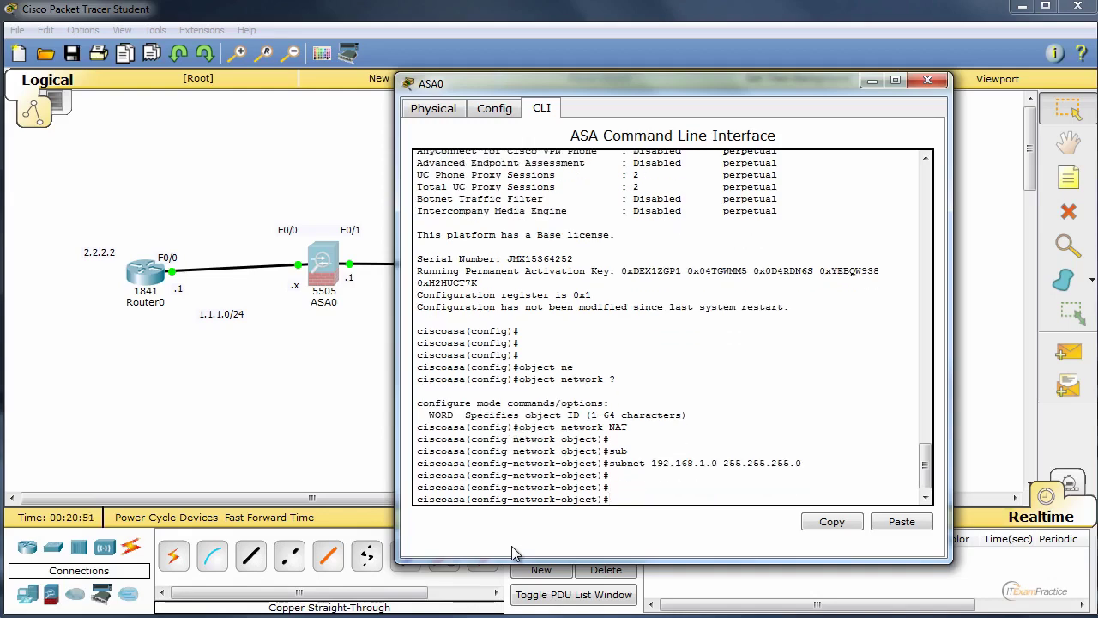
- Add nat (inside,outside) dynamic interface to the object and exit it
{"action": "type", "text": "nat"}
{"action": "key", "text": "Tab"}
{"action": "type", "text": "("}
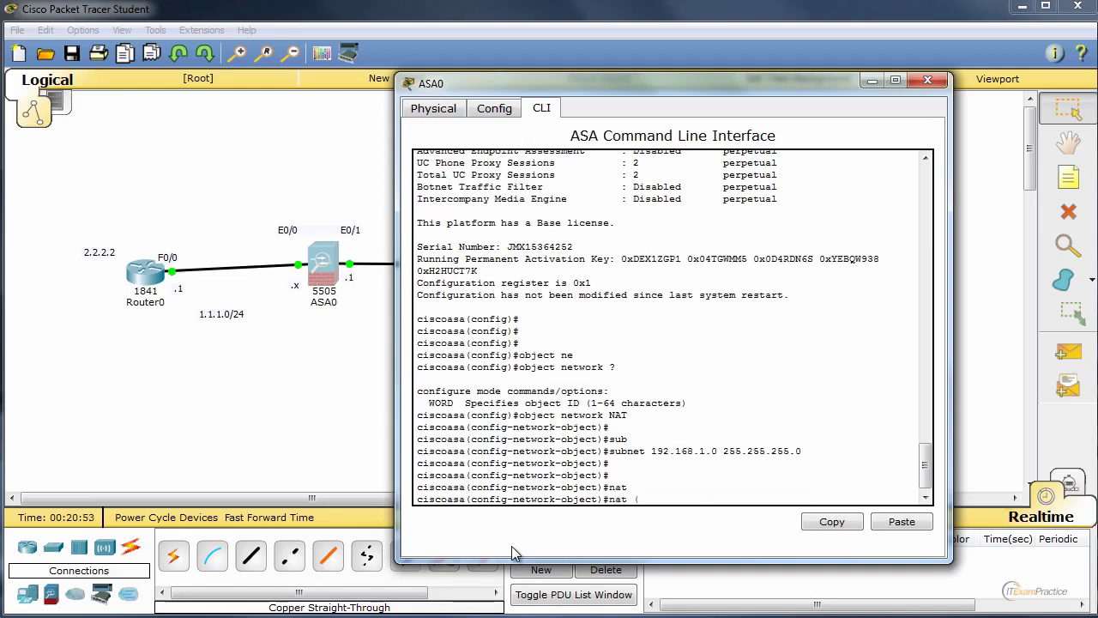
{"action": "type", "text": "in"}
{"action": "key", "text": "Tab"}
{"action": "type", "text": ","}
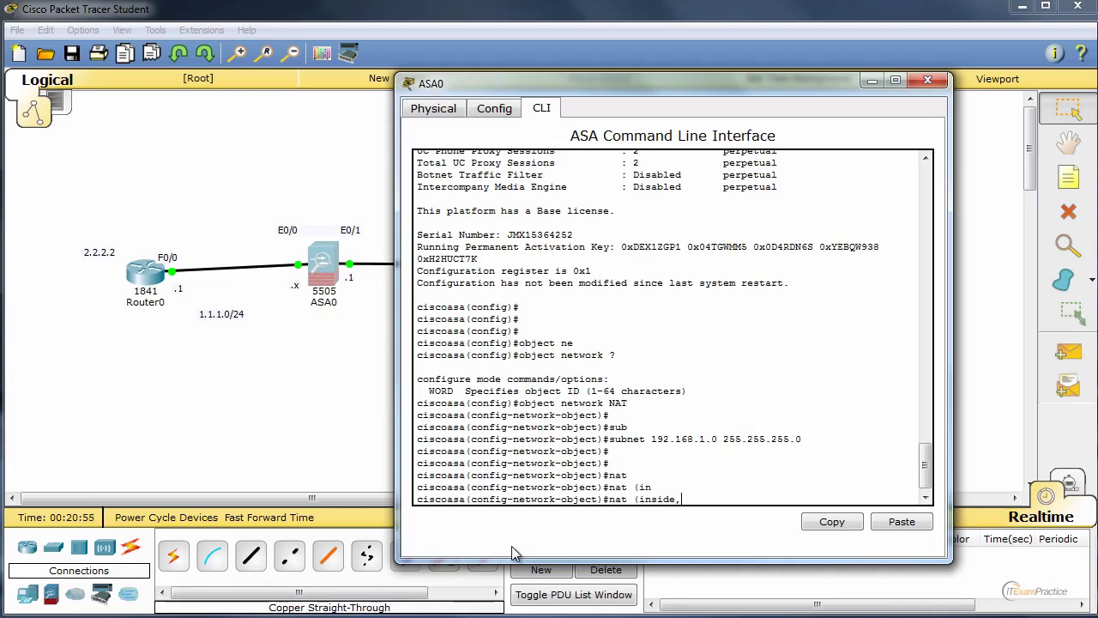
{"action": "type", "text": "out"}
{"action": "key", "text": "Tab"}
{"action": "type", "text": ") d"}
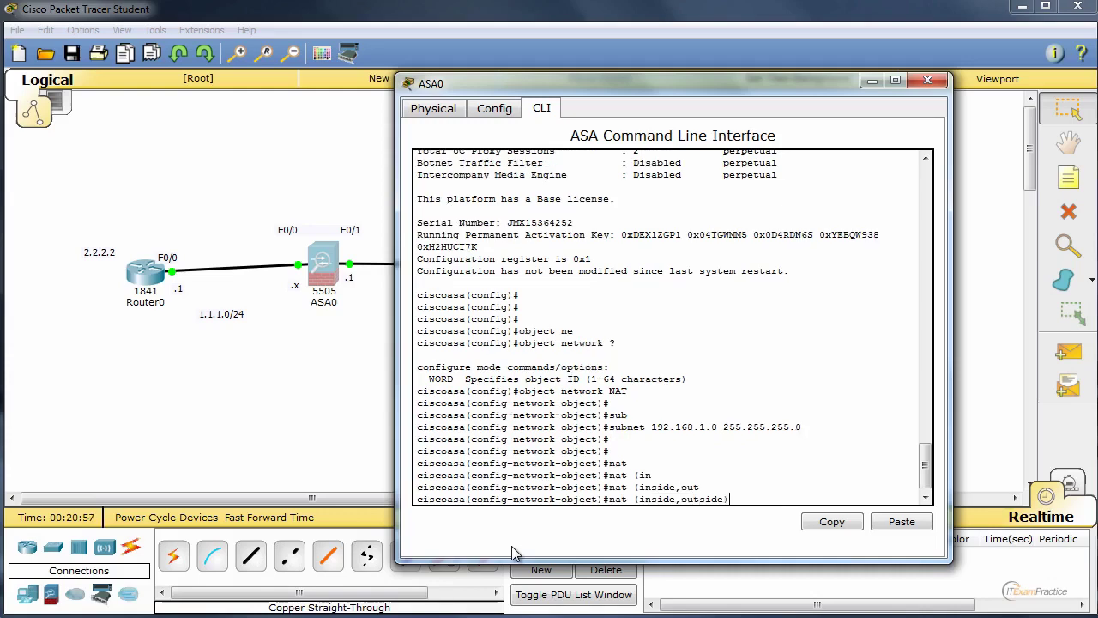
{"action": "type", "text": "y"}
{"action": "key", "text": "Tab"}
{"action": "type", "text": "in"}
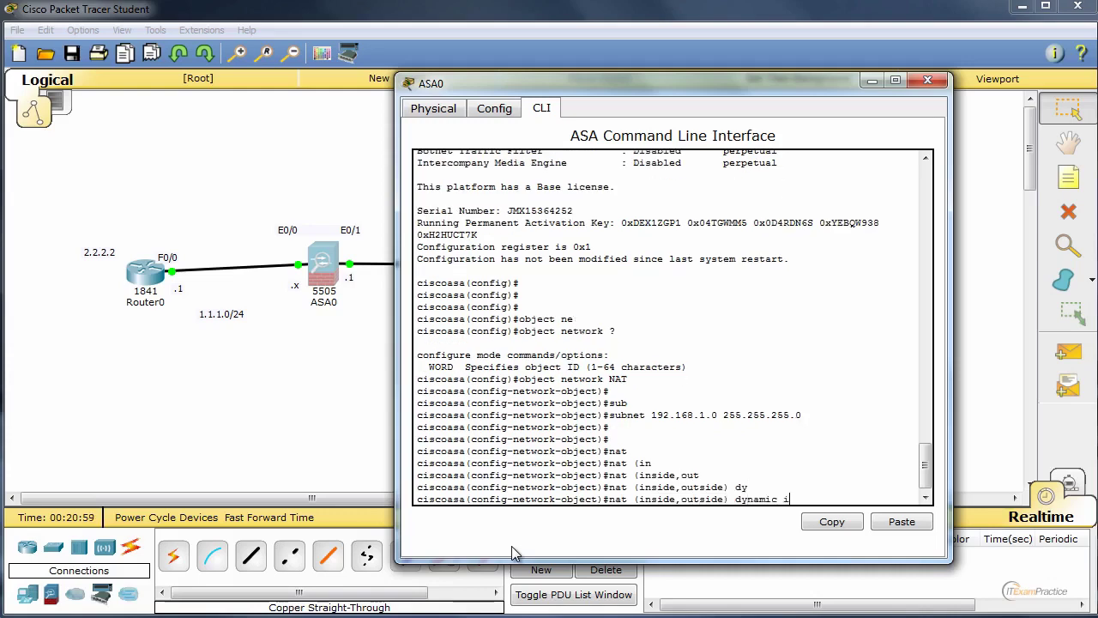
{"action": "key", "text": "Tab"}
{"action": "key", "text": "Return"}
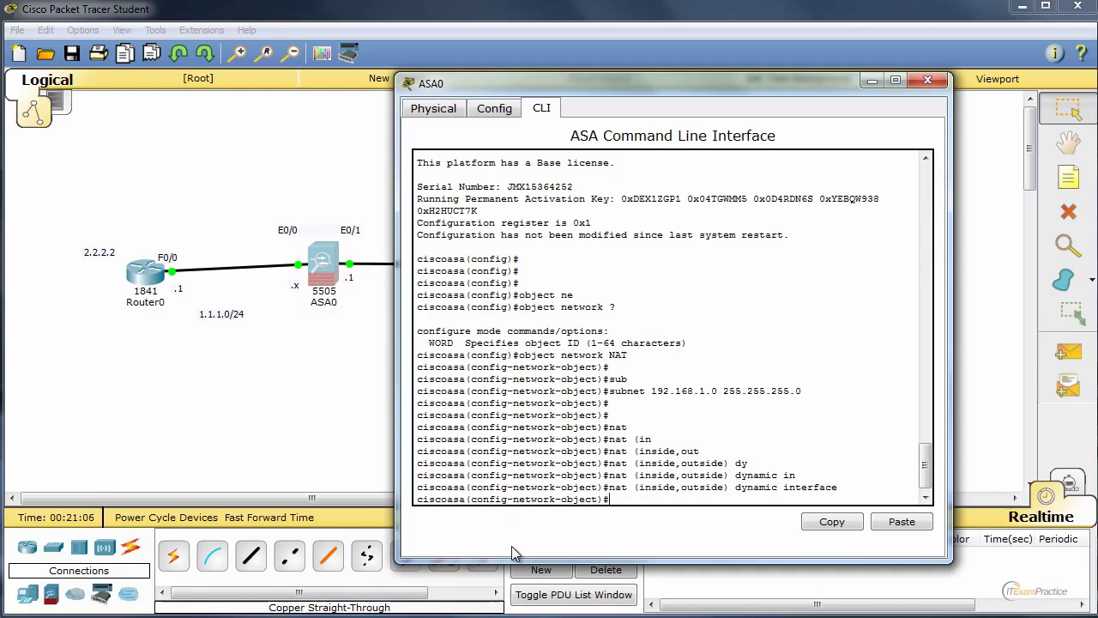
{"action": "type", "text": "exi"}
{"action": "key", "text": "Return"}
{"action": "key", "text": "Return"}
{"action": "key", "text": "Return"}
{"action": "key", "text": "Return"}
{"action": "key", "text": "Return"}
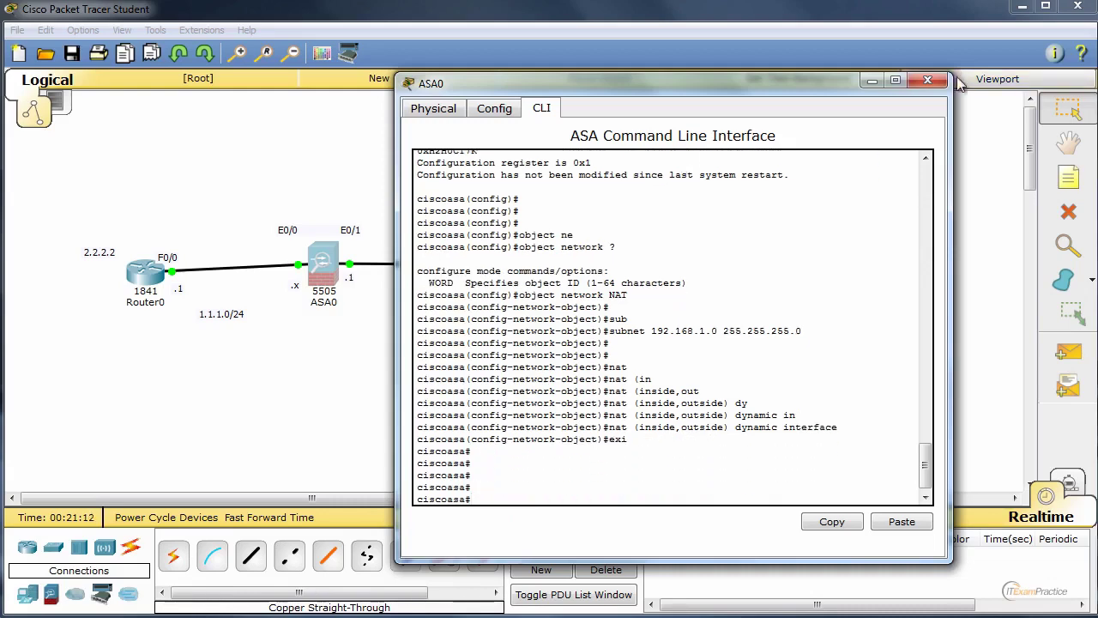
- Reopen ASA0's command line and enter global configuration mode
{"action": "left_click", "coordinate": [928, 81]}
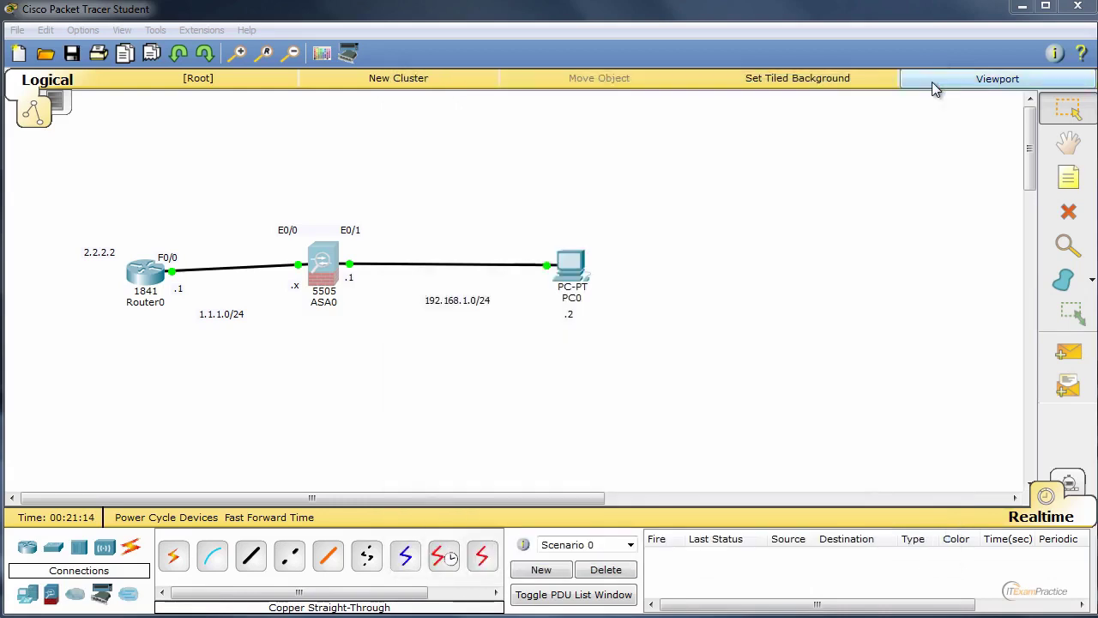
{"action": "left_click", "coordinate": [324, 266]}
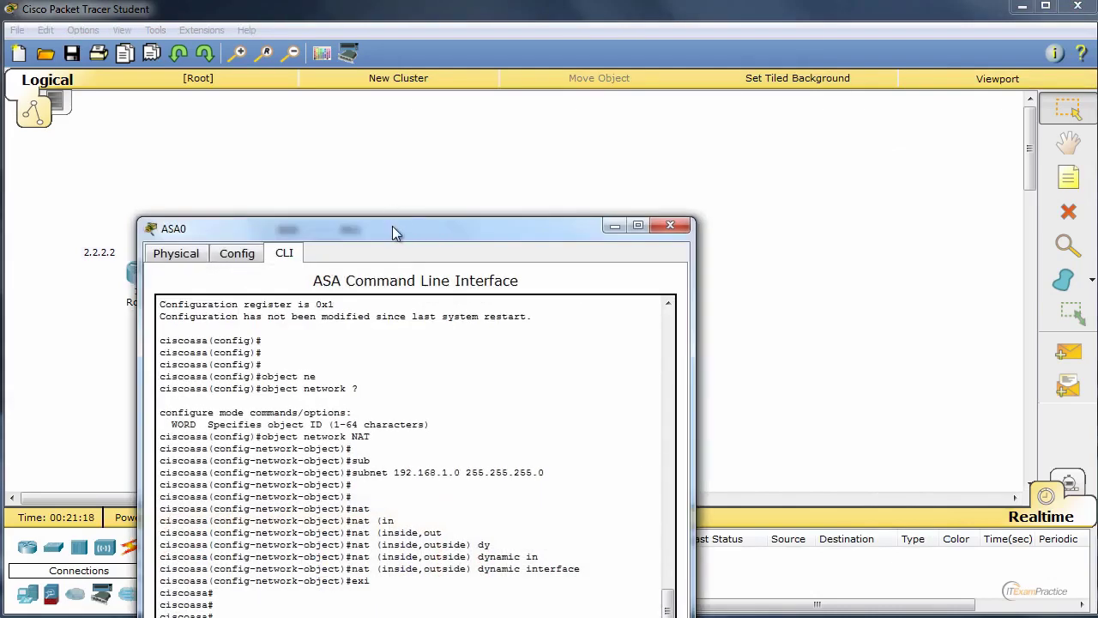
{"action": "left_click_drag", "start_coordinate": [392, 226], "coordinate": [635, 165]}
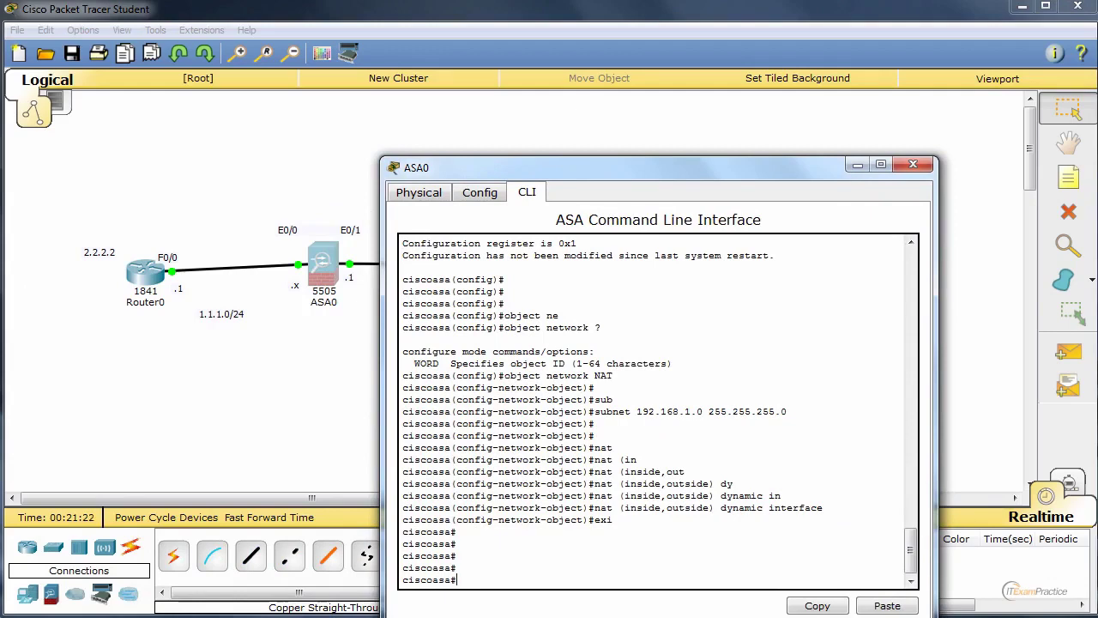
{"action": "triple_click", "coordinate": [742, 466]}
{"action": "type", "text": "conf t"}
{"action": "key", "text": "Return"}
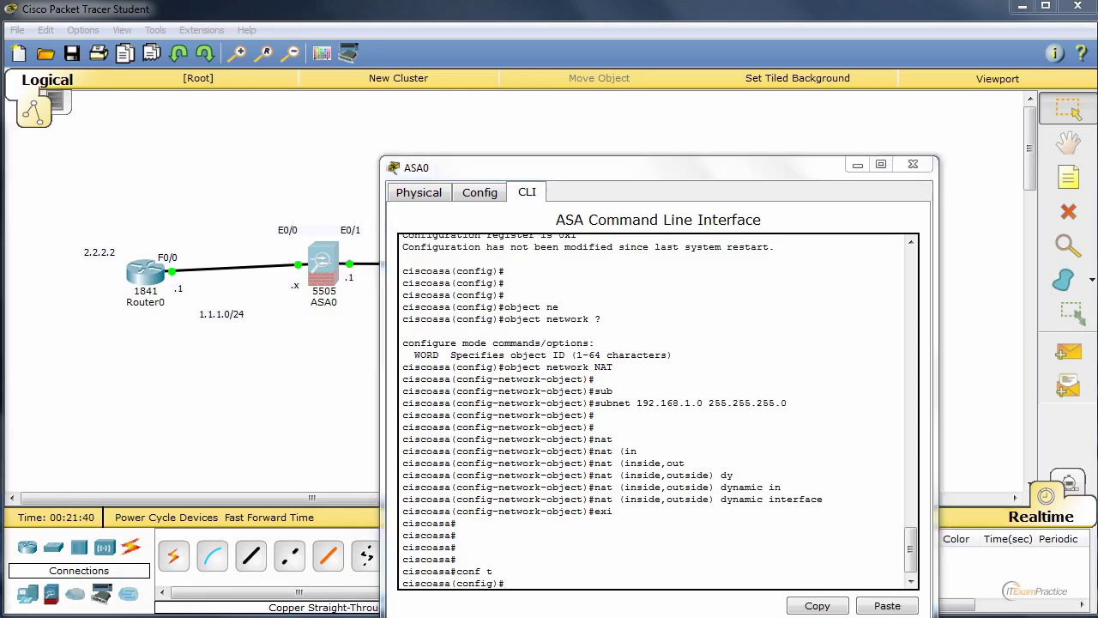
- Paste the GLOBAL class-map/policy-map block inspecting ICMP, then leave configuration mode
{"action": "left_click", "coordinate": [808, 429]}
{"action": "type", "text": "sh run"}
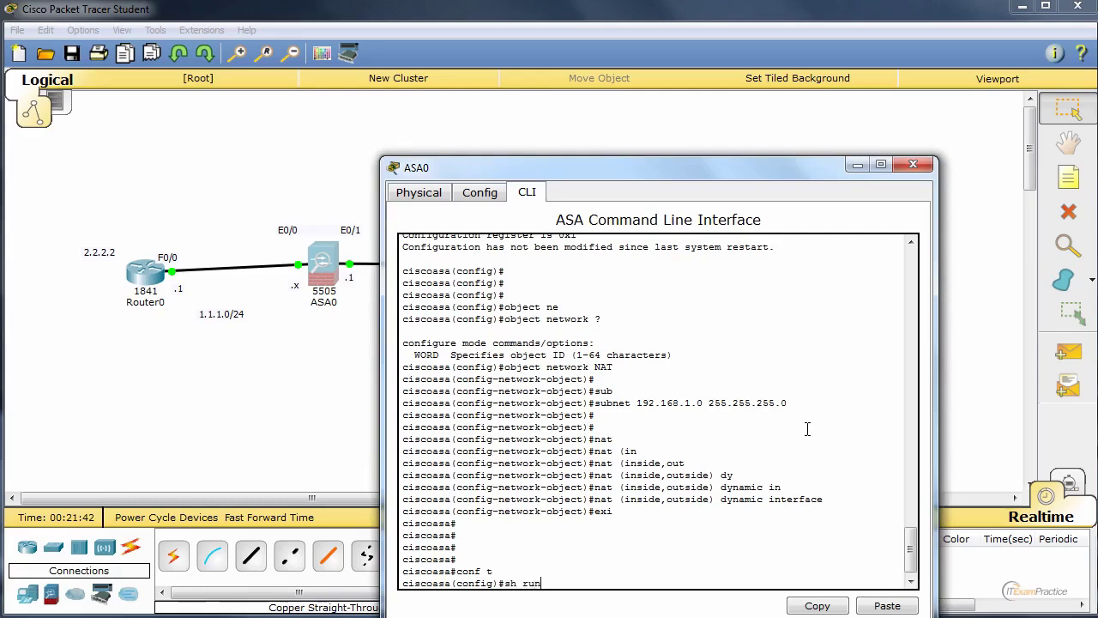
{"action": "key", "text": "Return"}
{"action": "key", "text": "space"}
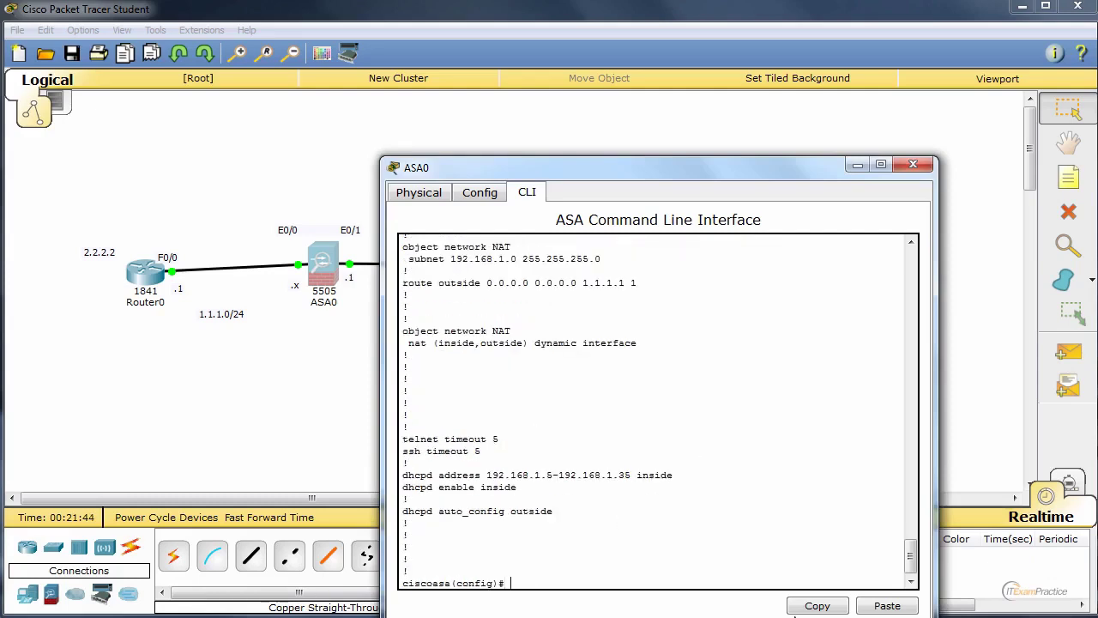
{"action": "left_click", "coordinate": [887, 606]}
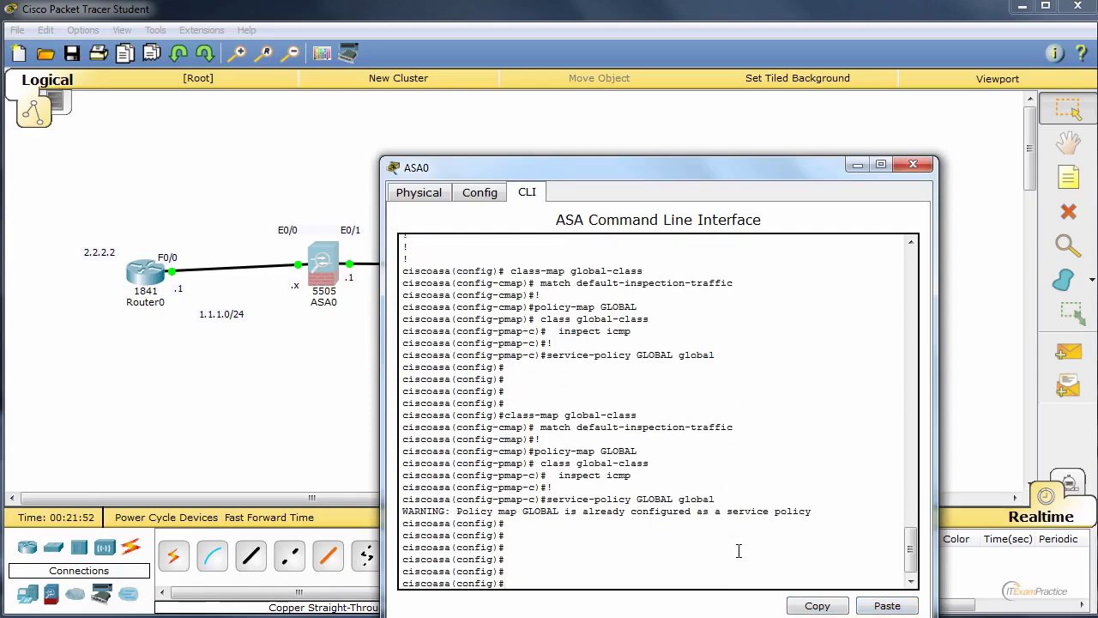
{"action": "key", "text": "ctrl+z"}
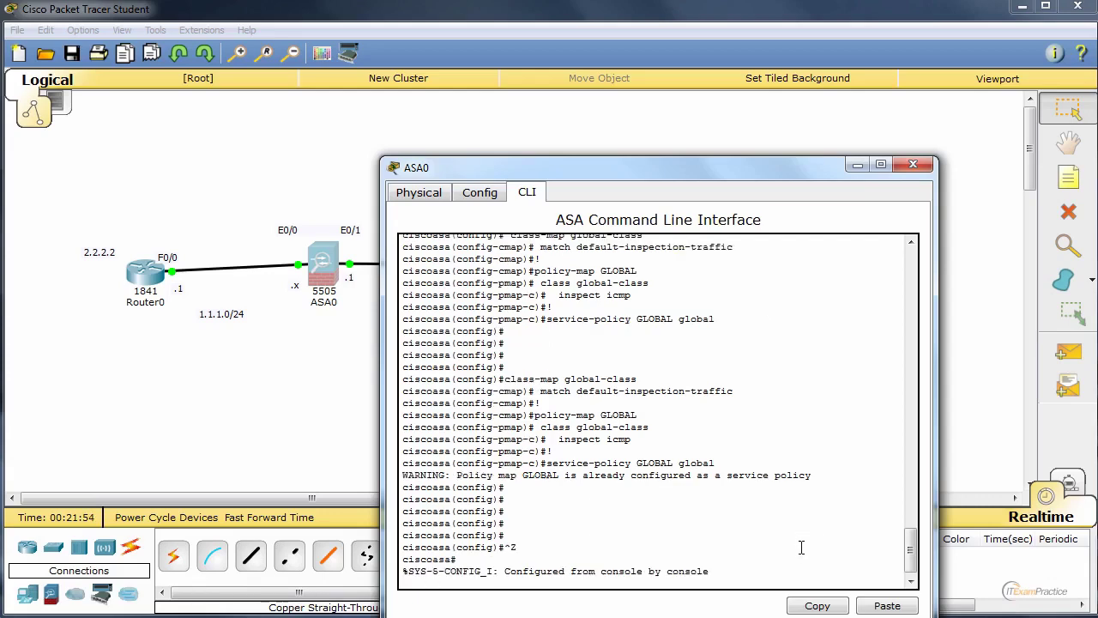
- Send two simple test PDUs from PC0 to Router0, deleting each afterward
{"action": "left_click", "coordinate": [913, 164]}
{"action": "left_click", "coordinate": [1068, 352]}
{"action": "left_click", "coordinate": [571, 266]}
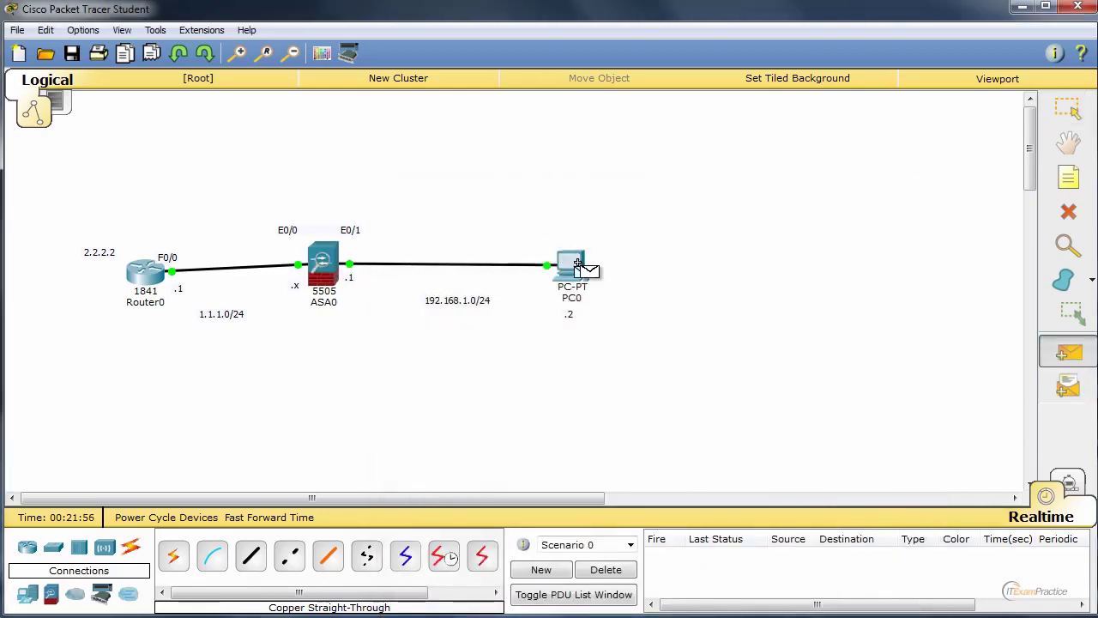
{"action": "left_click", "coordinate": [148, 273]}
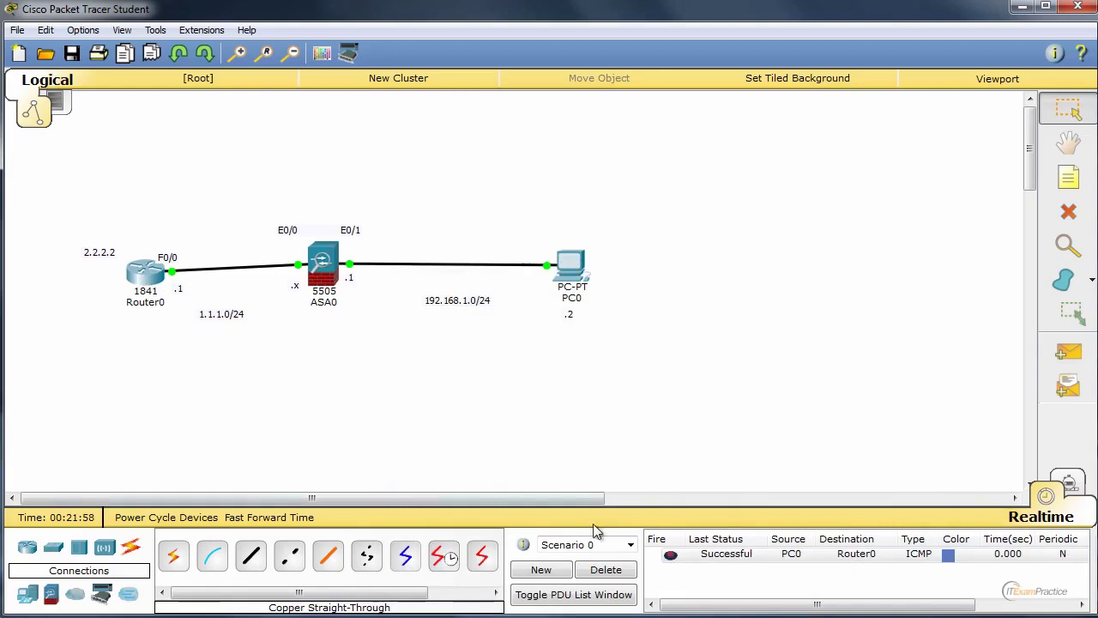
{"action": "left_click", "coordinate": [714, 562]}
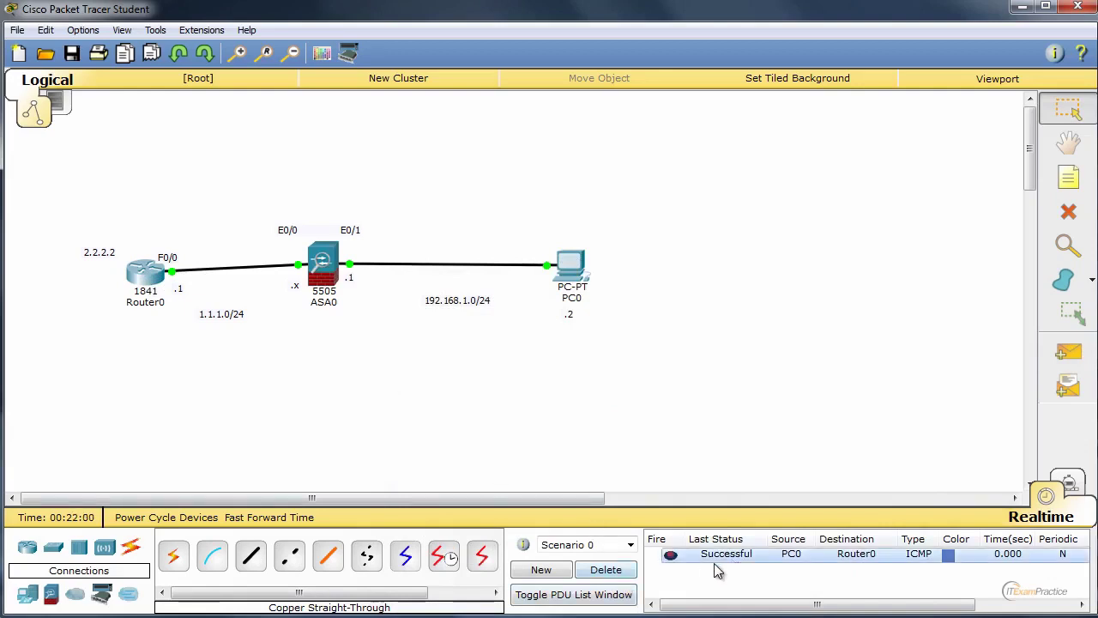
{"action": "left_click", "coordinate": [625, 571]}
{"action": "left_click", "coordinate": [1068, 352]}
{"action": "left_click", "coordinate": [572, 264]}
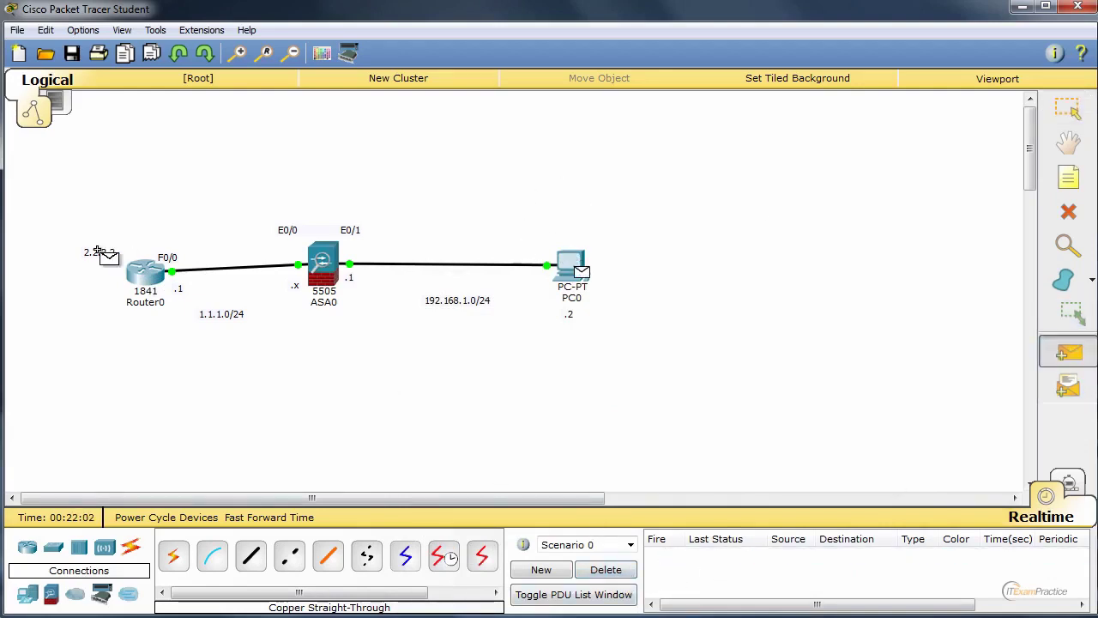
{"action": "left_click", "coordinate": [150, 270]}
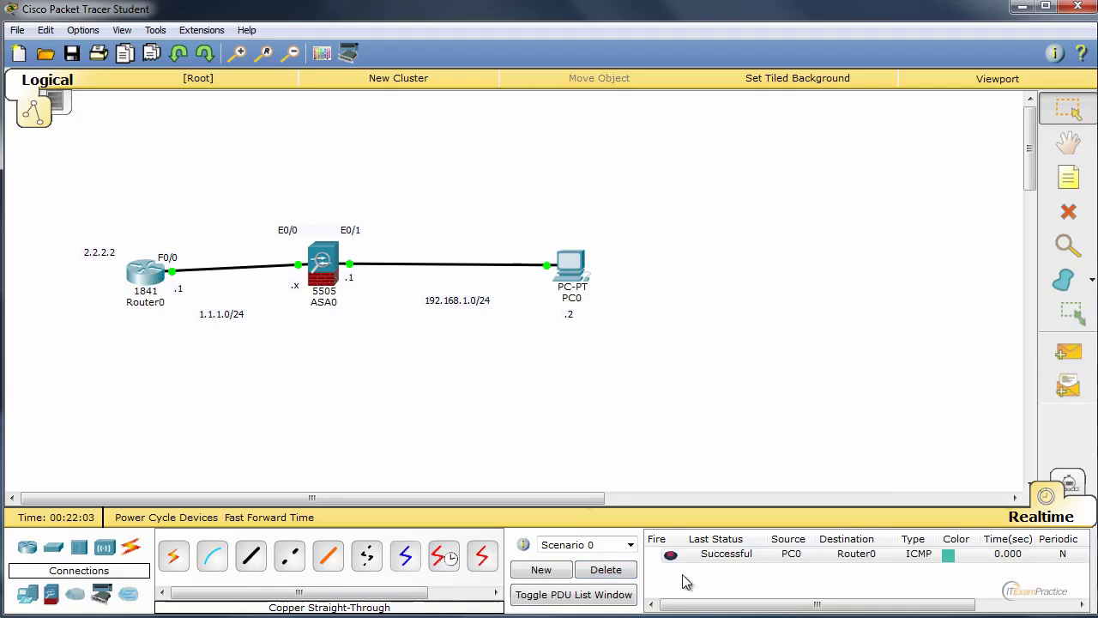
{"action": "left_click", "coordinate": [617, 572]}
- Ping 2.2.2.2 from PC0's command prompt and get replies
{"action": "left_click", "coordinate": [572, 269]}
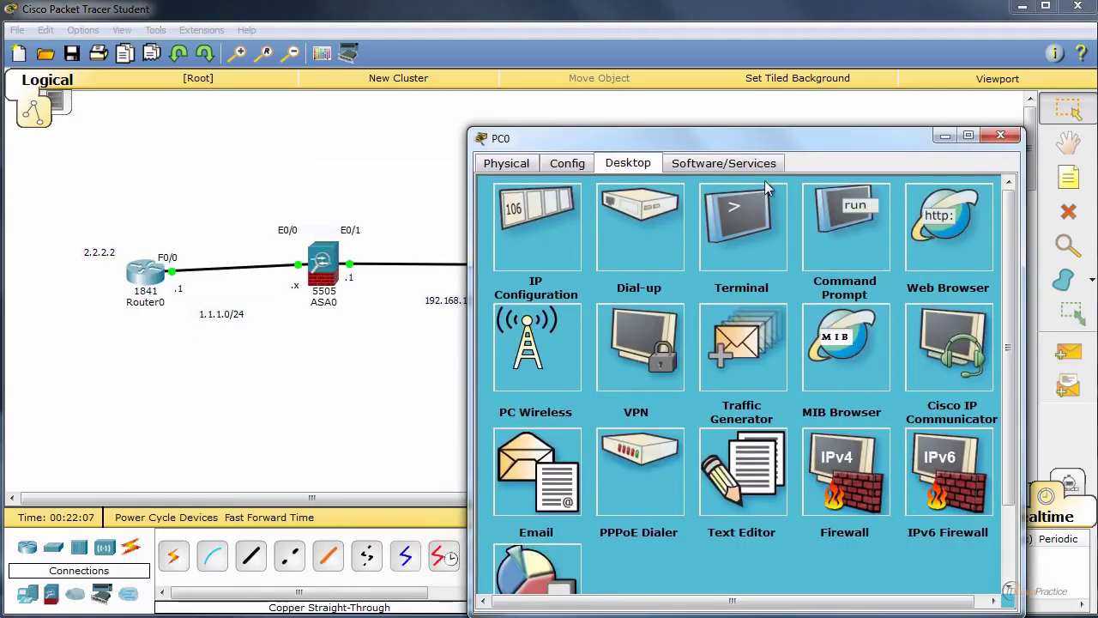
{"action": "left_click", "coordinate": [828, 224]}
{"action": "type", "text": "p"}
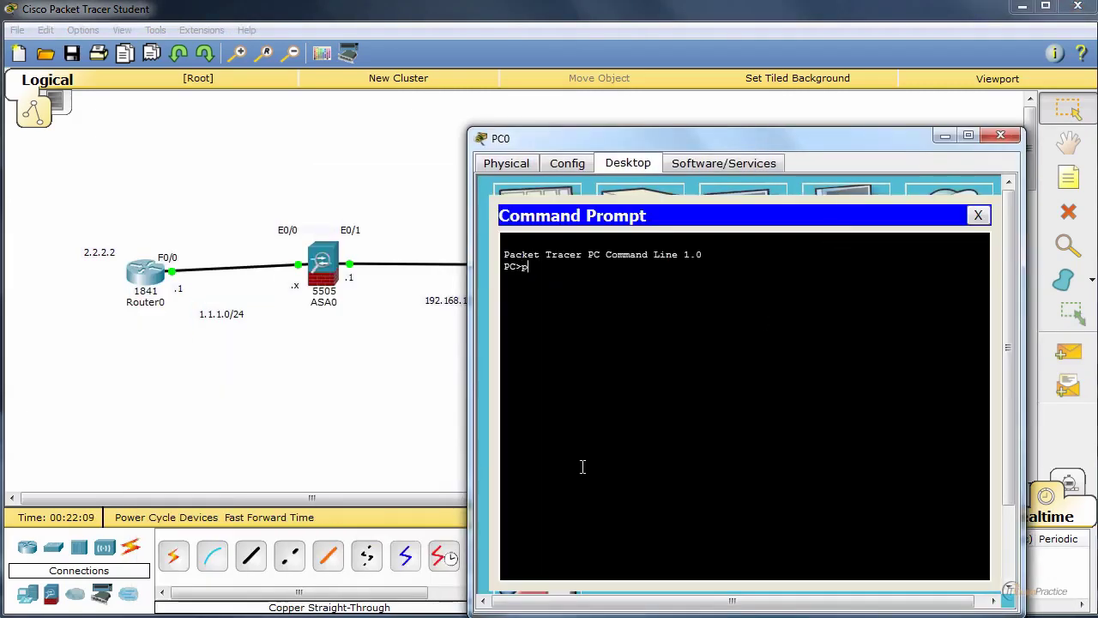
{"action": "type", "text": "ing 2.2.2.2"}
{"action": "key", "text": "Return"}
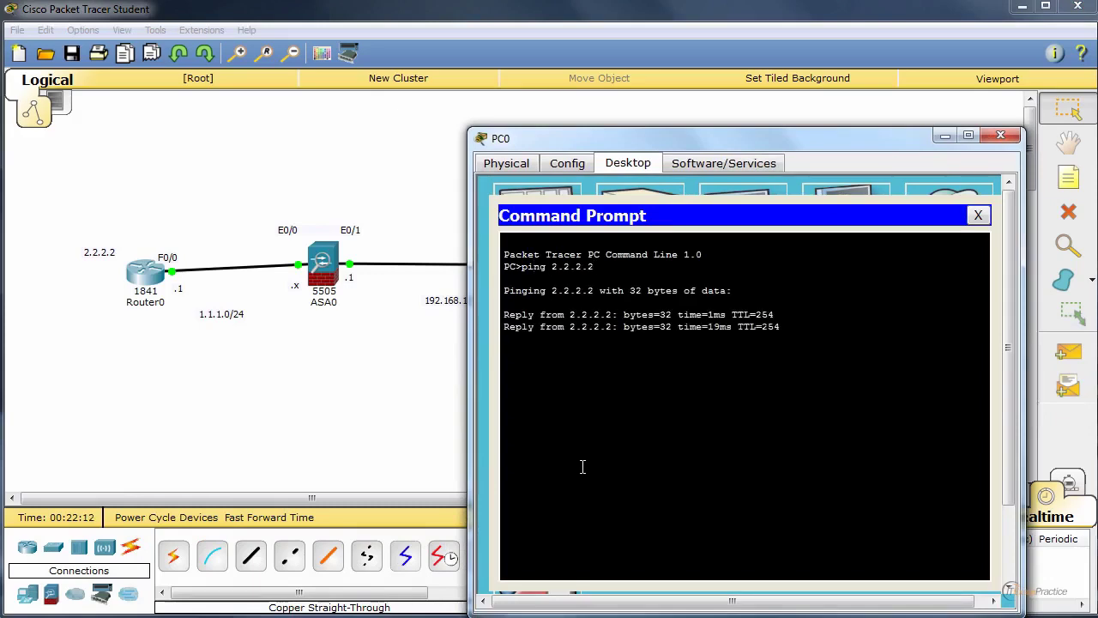
{"action": "key", "text": "alt+F4"}
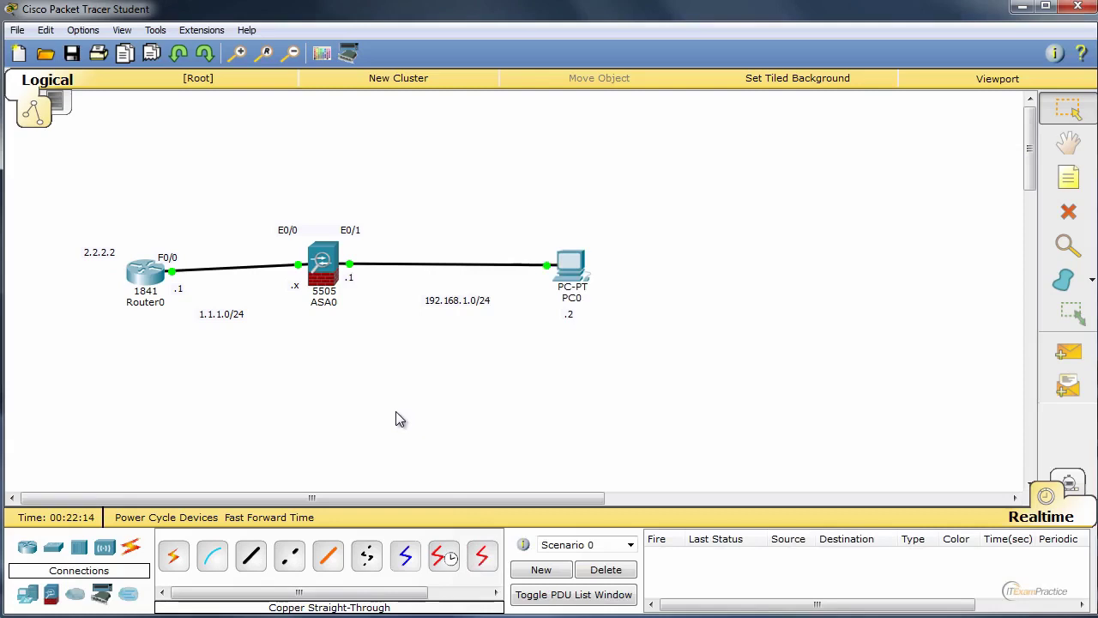